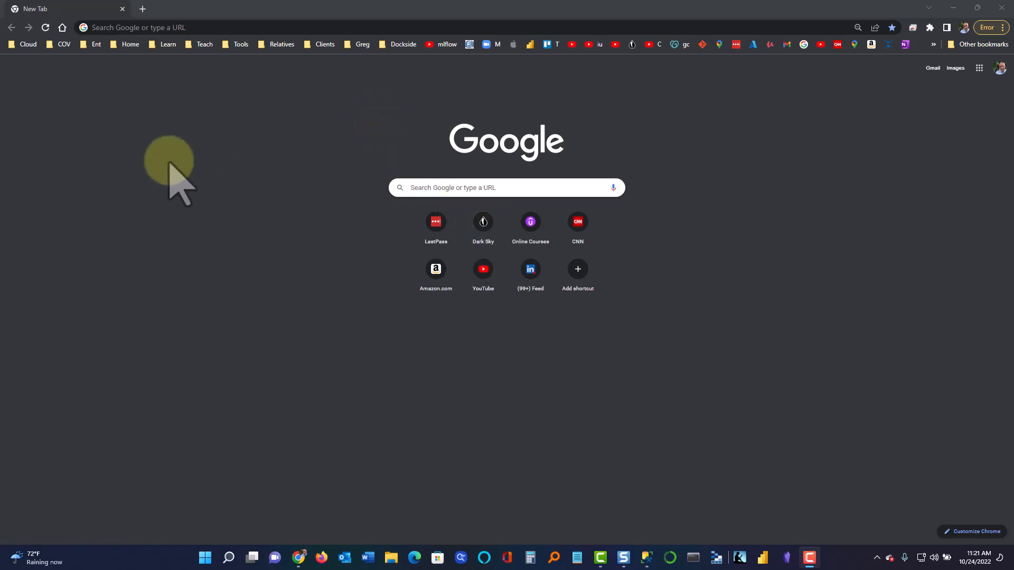
Open the 365 e3 bookmark from the Cloud > Azure bookmarks folder
{"action": "left_click", "coordinate": [24, 44]}
{"action": "mouse_move", "coordinate": [53, 62]}
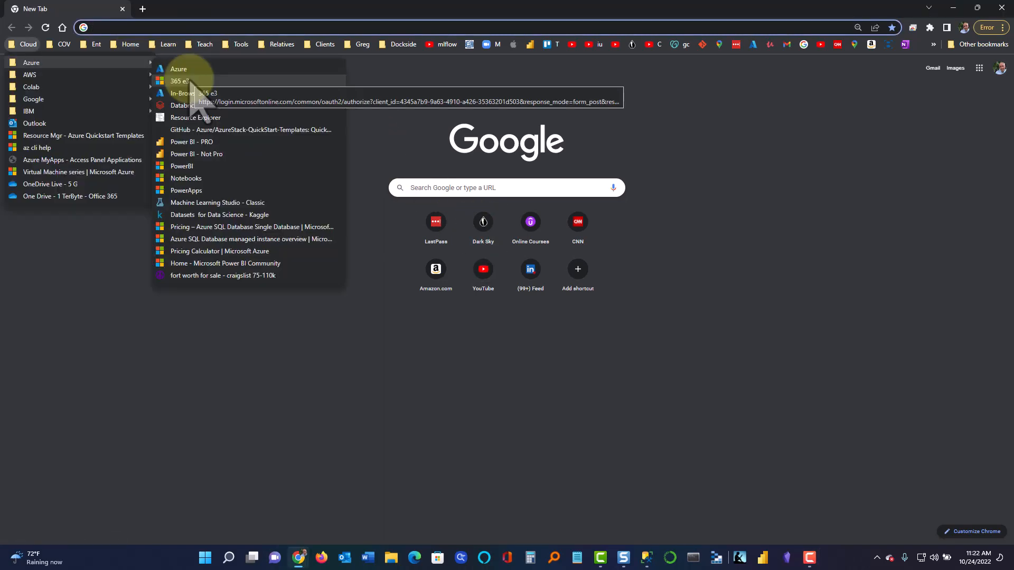
{"action": "left_click", "coordinate": [189, 81]}
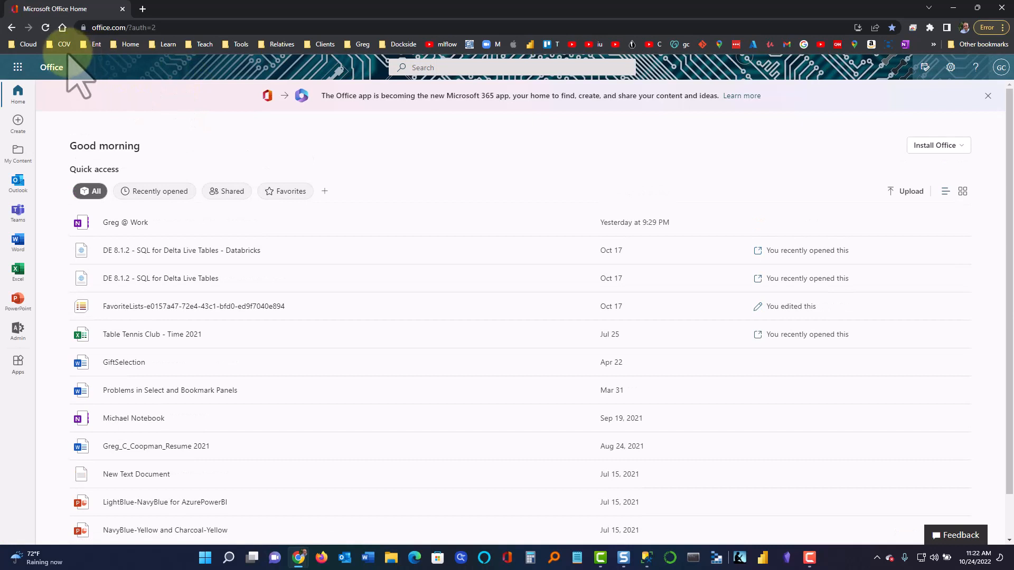
Launch Power Apps from the Office app launcher
{"action": "left_click", "coordinate": [17, 66]}
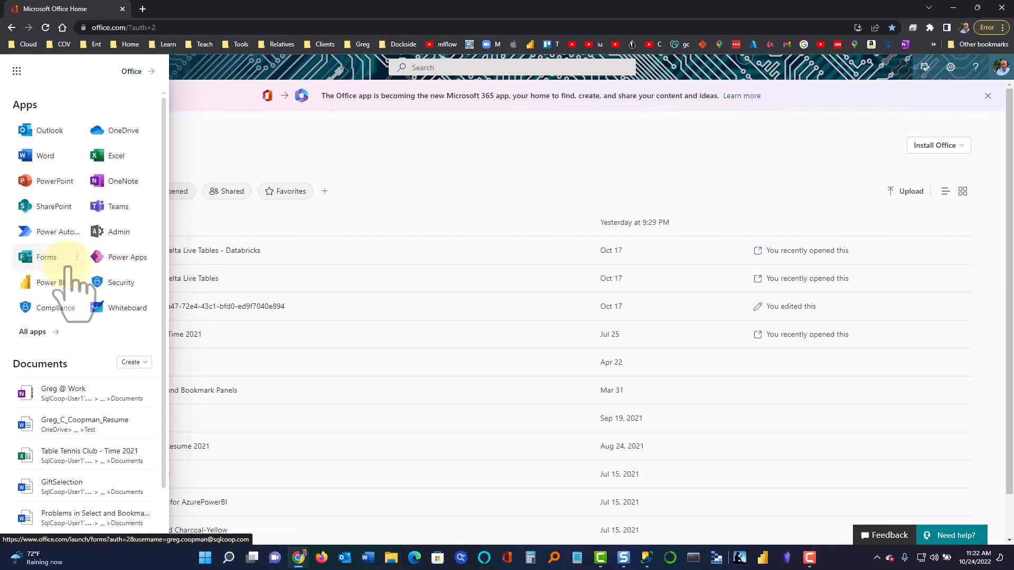
{"action": "left_click", "coordinate": [125, 256]}
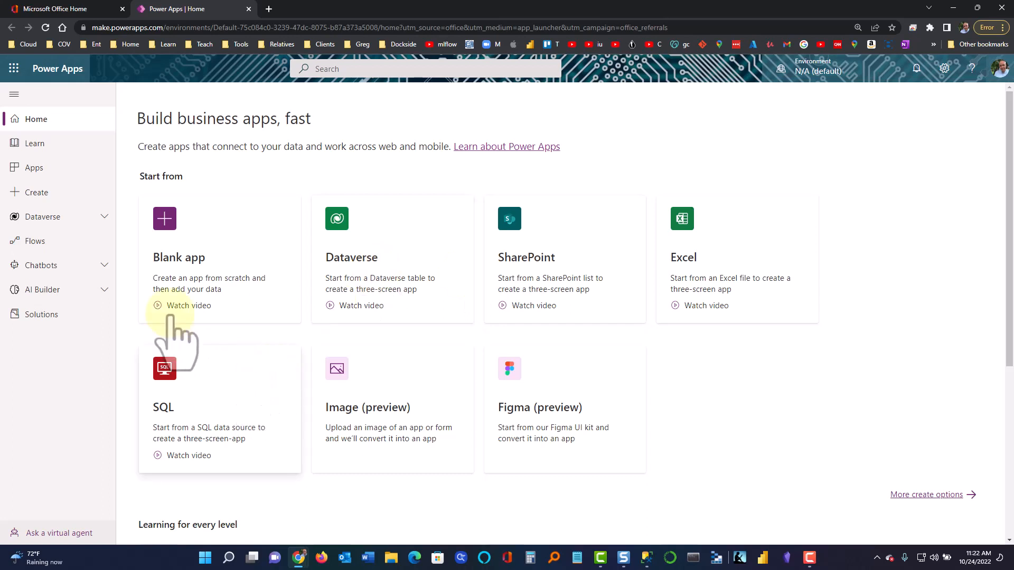
Show the Apps list from the left navigation pane
{"action": "left_click", "coordinate": [42, 170]}
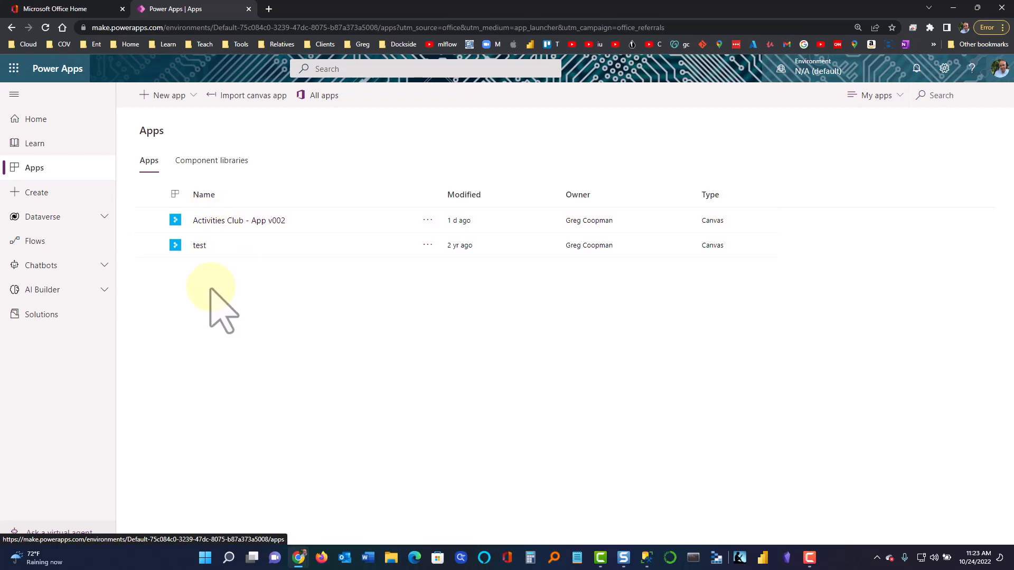
Open Activities Club - App v002 from the Apps list
{"action": "left_click", "coordinate": [208, 220]}
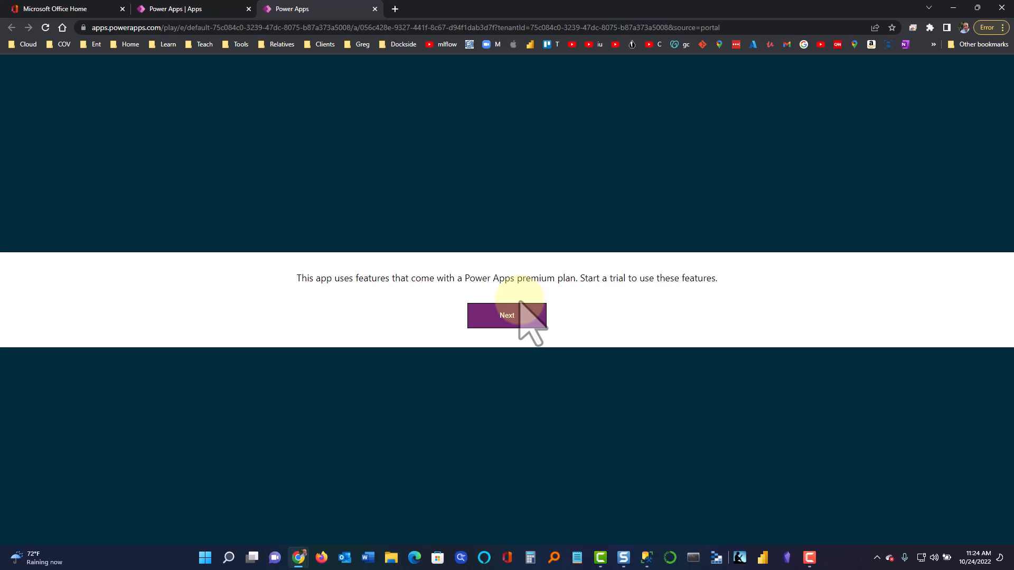
Skip the premium plan notice, cancel the free trial and return to the Apps tab
{"action": "left_click", "coordinate": [515, 317]}
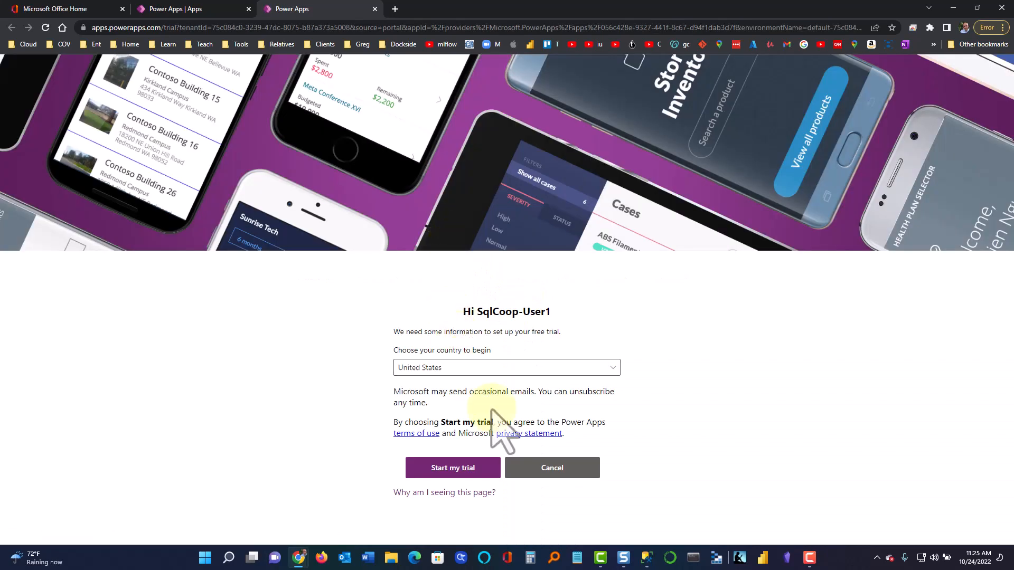
{"action": "left_click", "coordinate": [543, 469]}
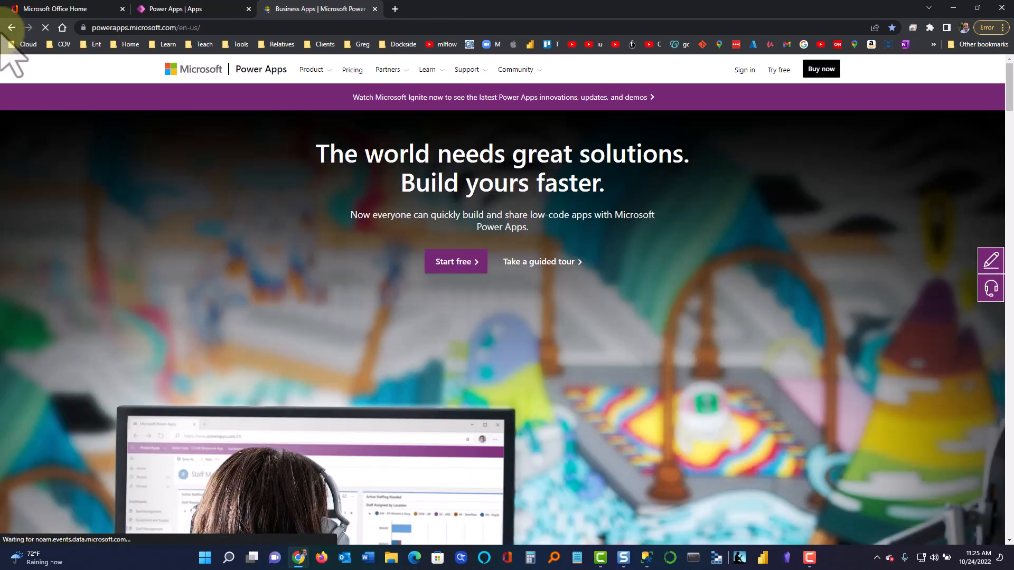
{"action": "left_click", "coordinate": [11, 27]}
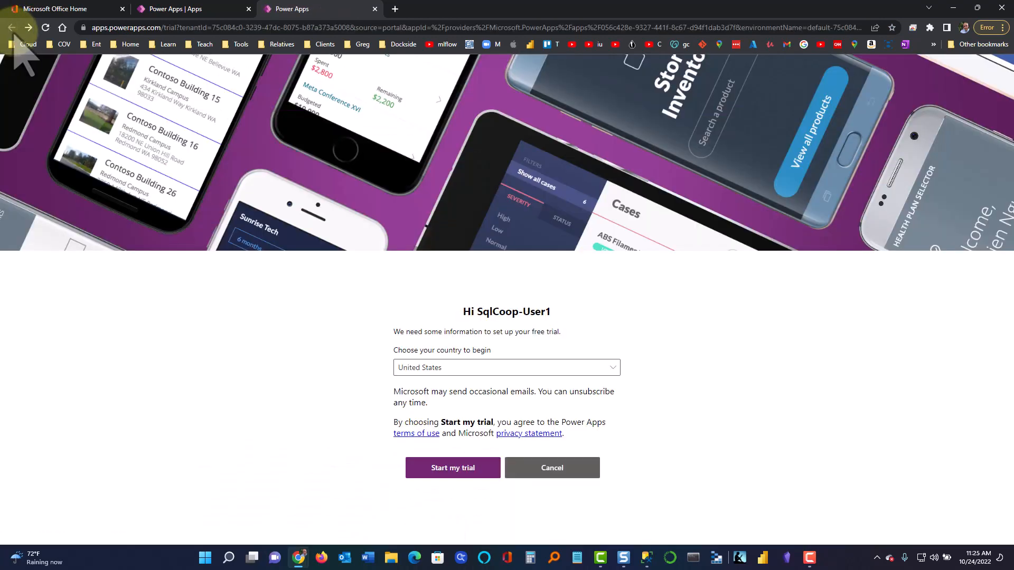
{"action": "left_click", "coordinate": [163, 10]}
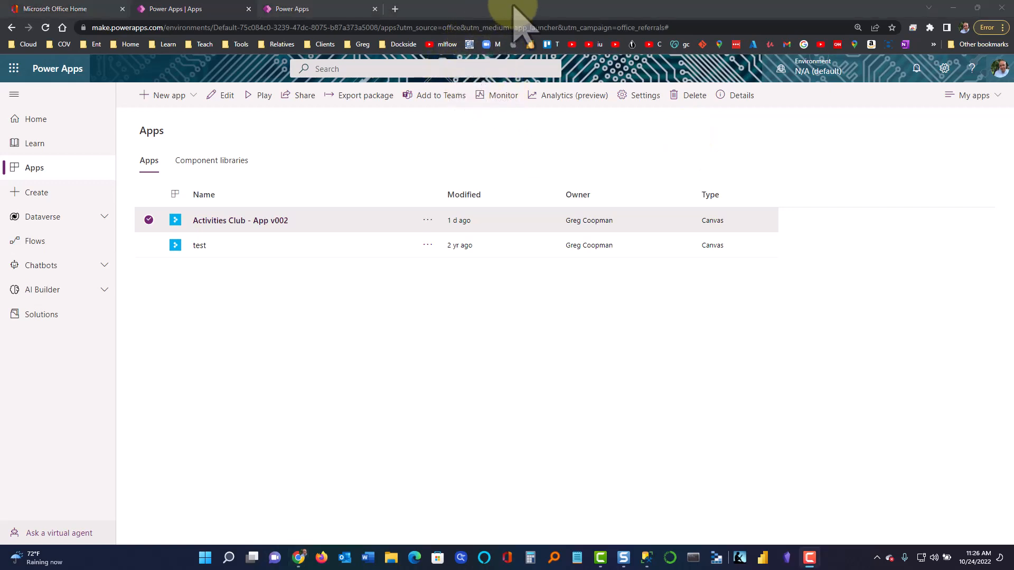
Switch the Power Apps environment to Production
{"action": "left_click", "coordinate": [815, 74]}
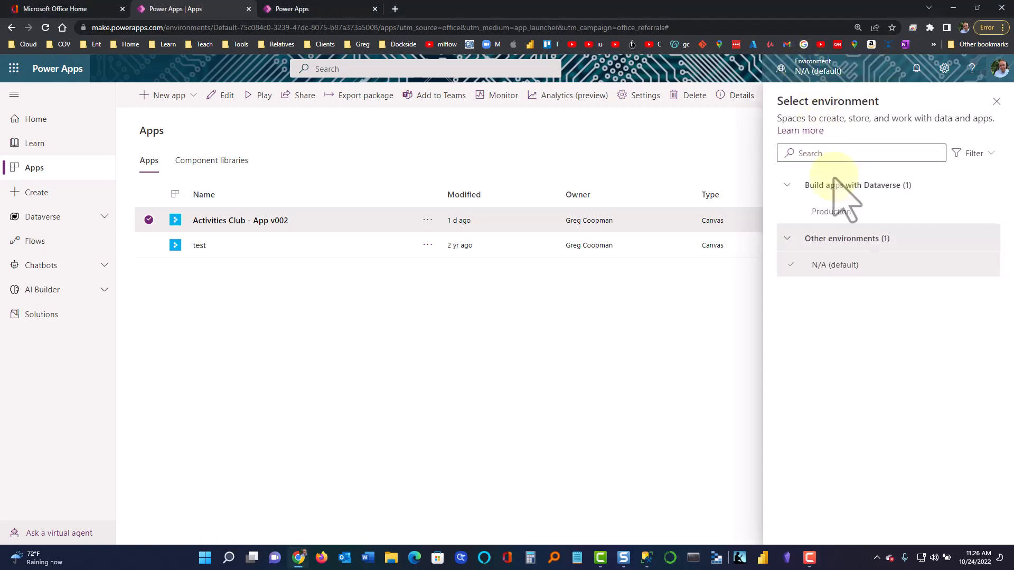
{"action": "mouse_move", "coordinate": [839, 211]}
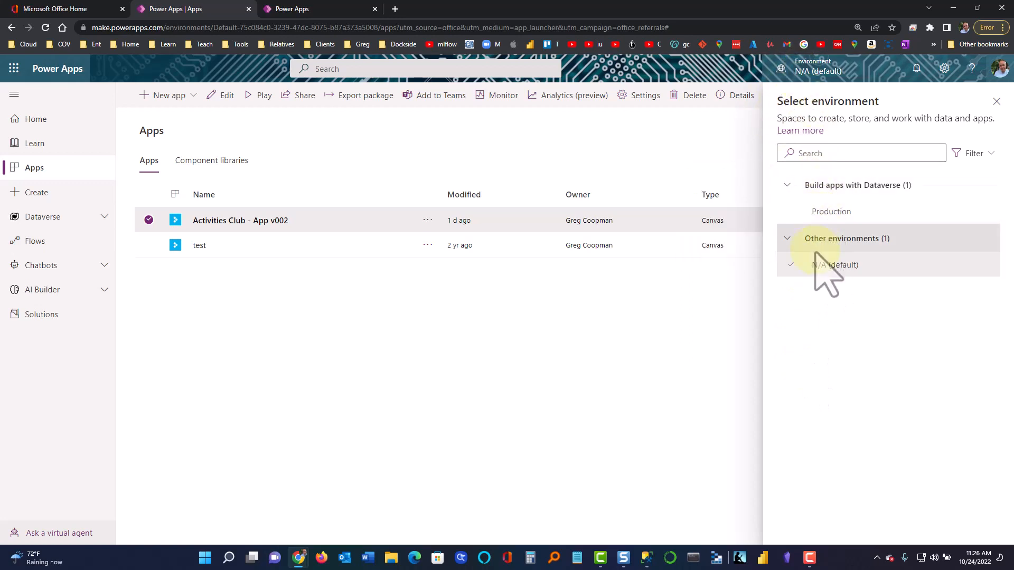
{"action": "left_click", "coordinate": [828, 216]}
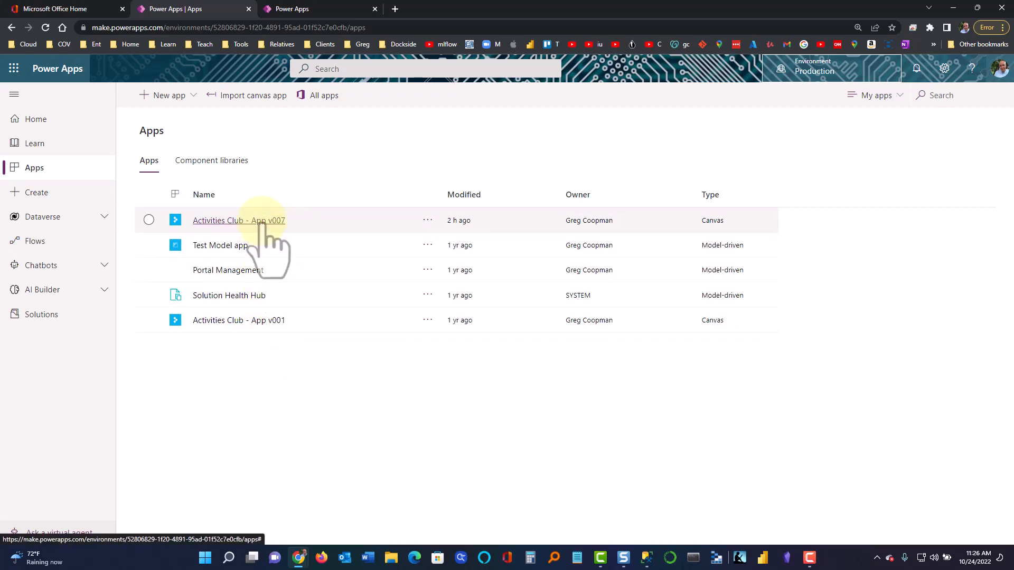
Play Activities Club - App v007 from the Production Apps list
{"action": "left_click", "coordinate": [260, 221]}
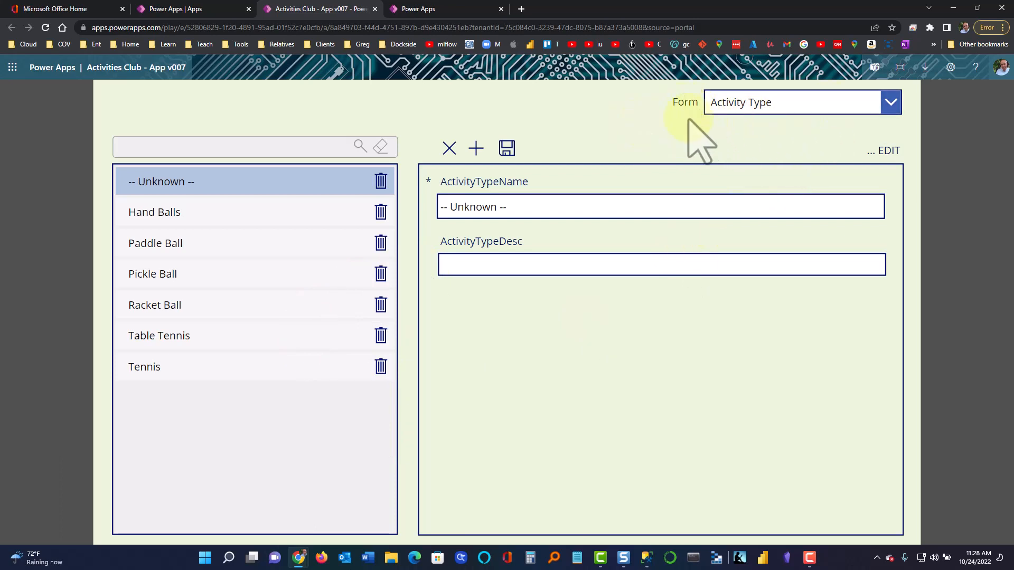
{"action": "left_click", "coordinate": [752, 109]}
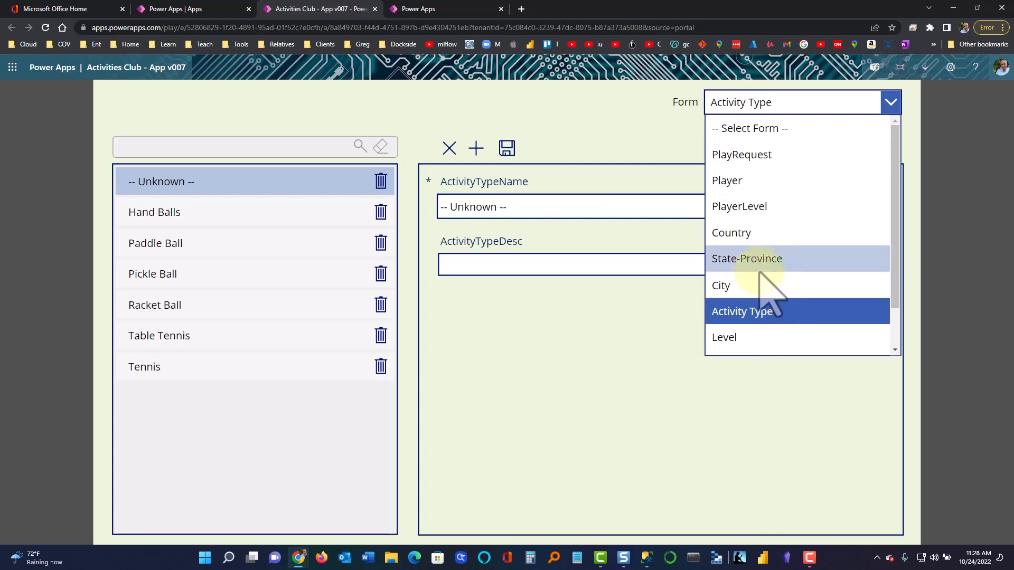
{"action": "left_click_drag", "start_coordinate": [896, 240], "coordinate": [900, 306]}
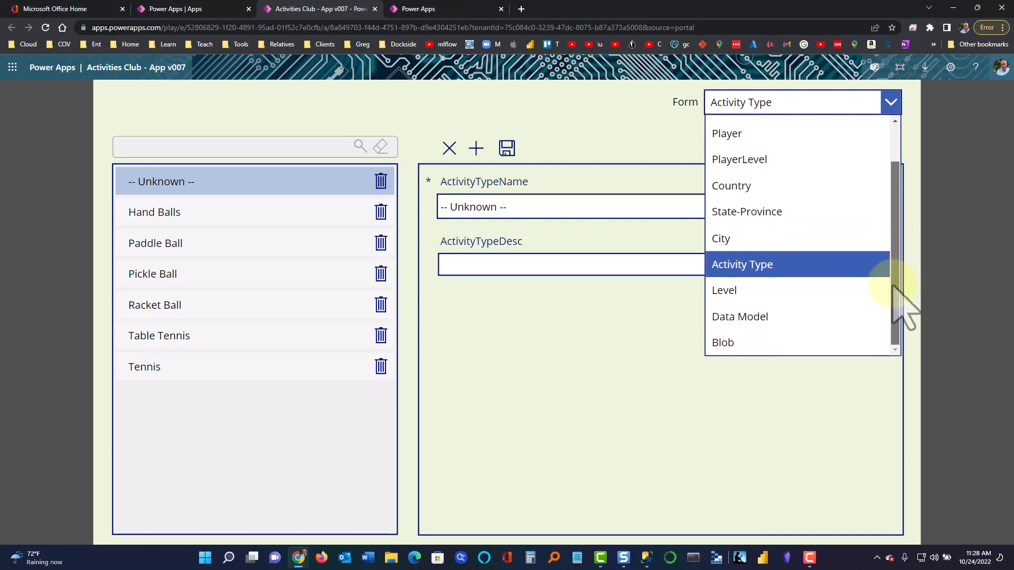
{"action": "left_click", "coordinate": [753, 186]}
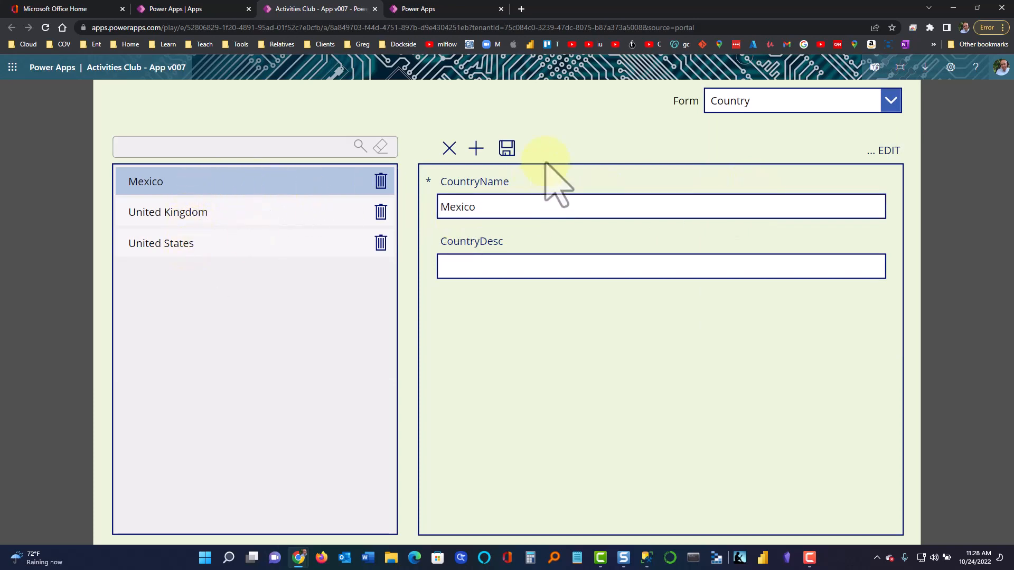
{"action": "left_click", "coordinate": [721, 104]}
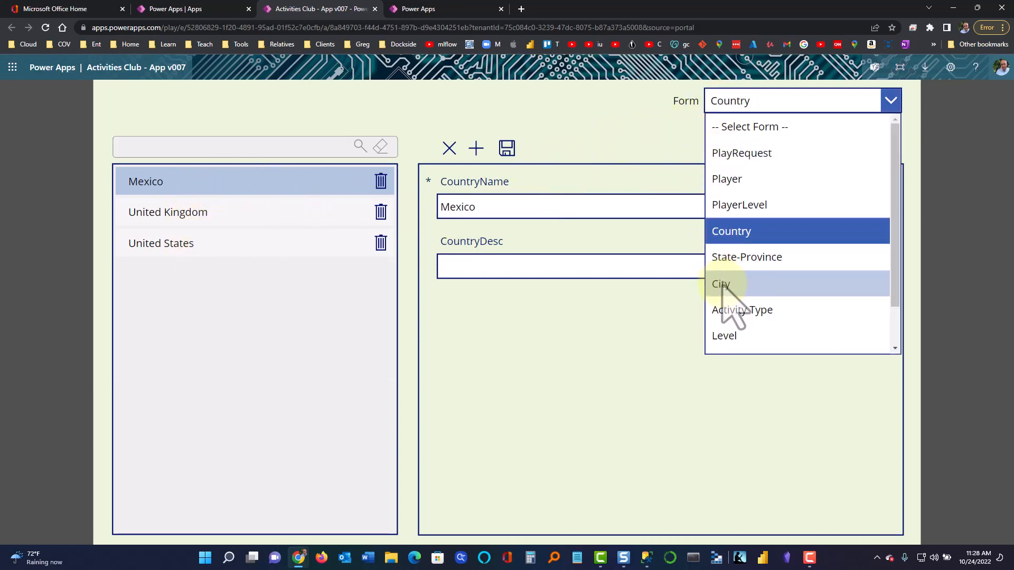
{"action": "left_click", "coordinate": [725, 312]}
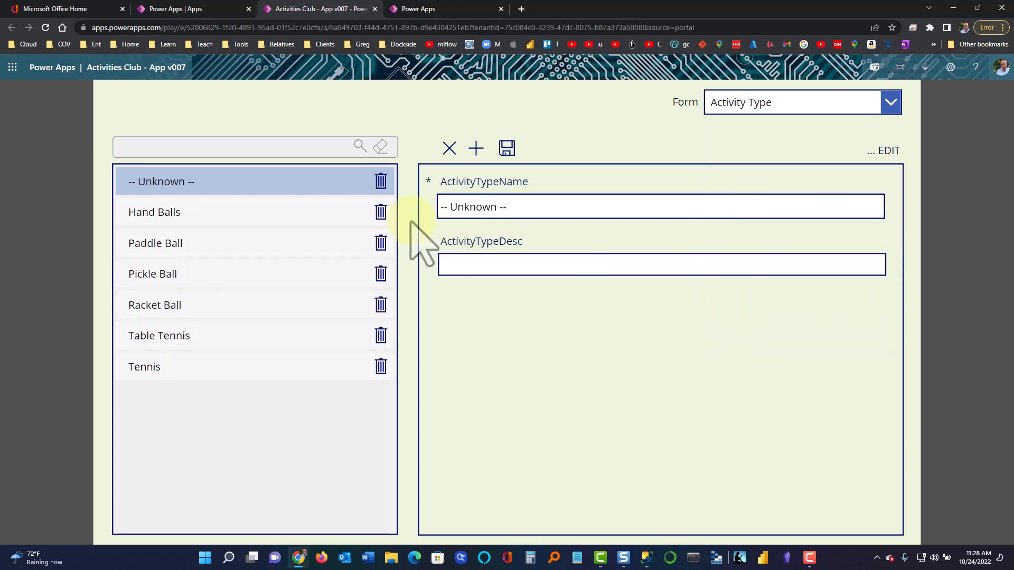
Rename Hand Balls to Hand Ball and clear its 'fdasf' description, saving each change
{"action": "left_click", "coordinate": [214, 218]}
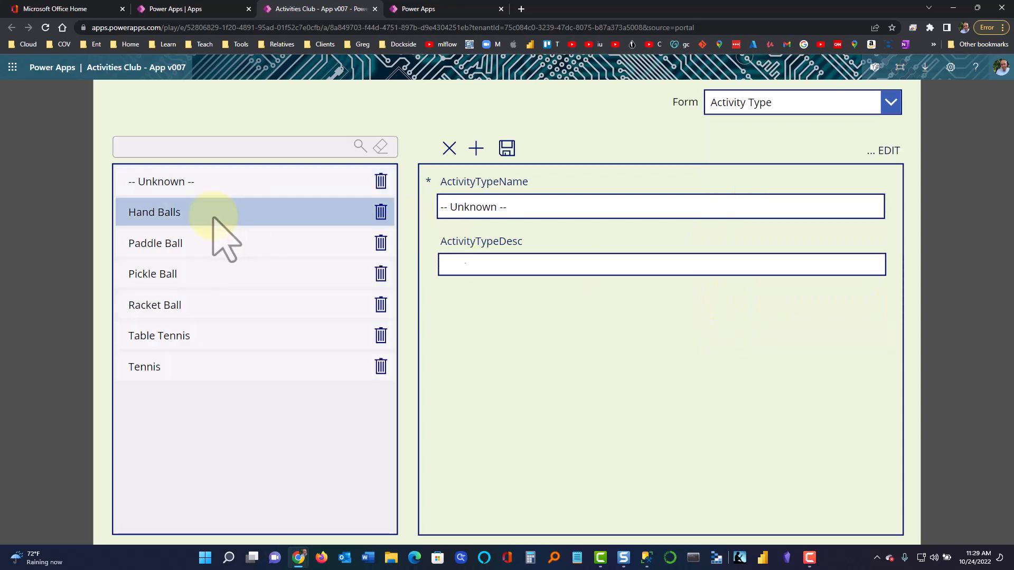
{"action": "left_click", "coordinate": [507, 214]}
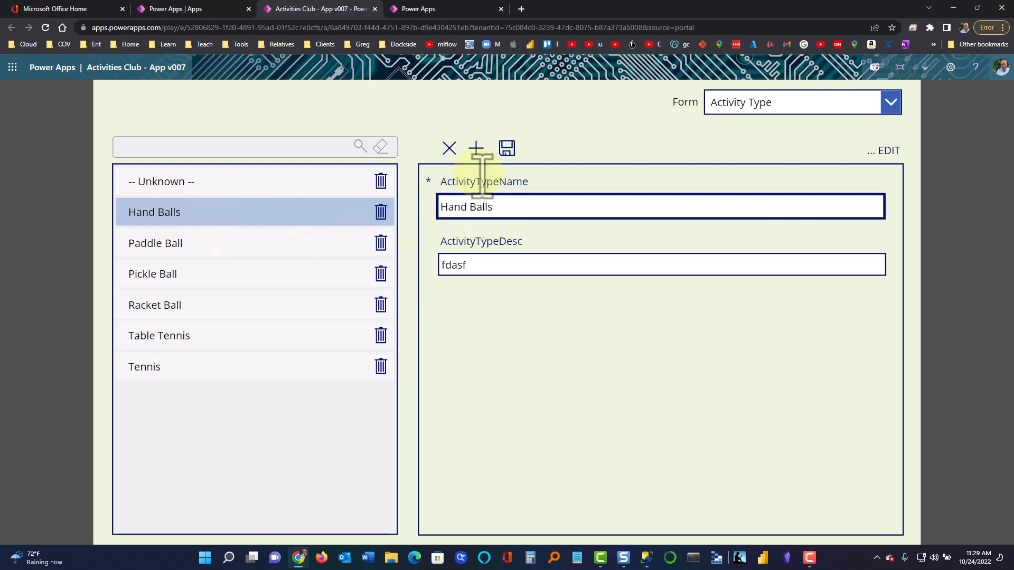
{"action": "left_click", "coordinate": [507, 149]}
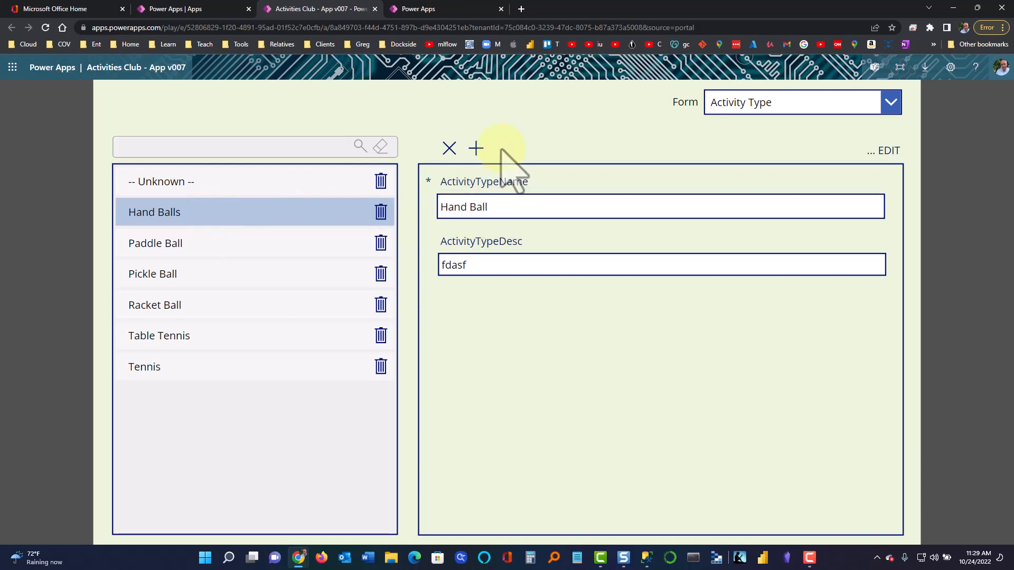
{"action": "double_click", "coordinate": [465, 265]}
{"action": "key", "text": "BackSpace"}
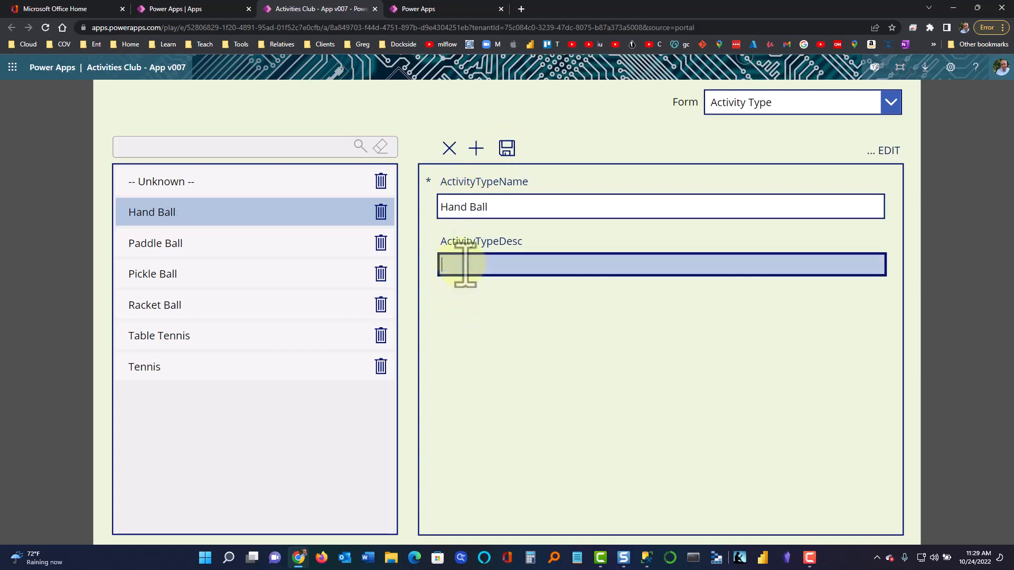
{"action": "left_click", "coordinate": [507, 148]}
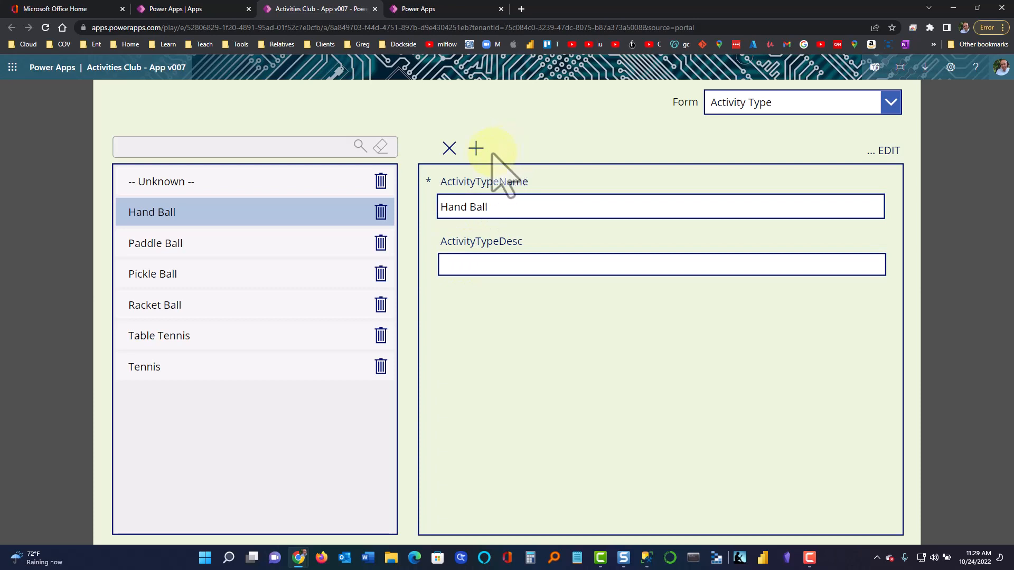
Review the Paddle Ball, Pickle Ball, Racket Ball, Table Tennis and Tennis records
{"action": "left_click", "coordinate": [245, 241]}
{"action": "left_click", "coordinate": [252, 217]}
{"action": "left_click", "coordinate": [251, 240]}
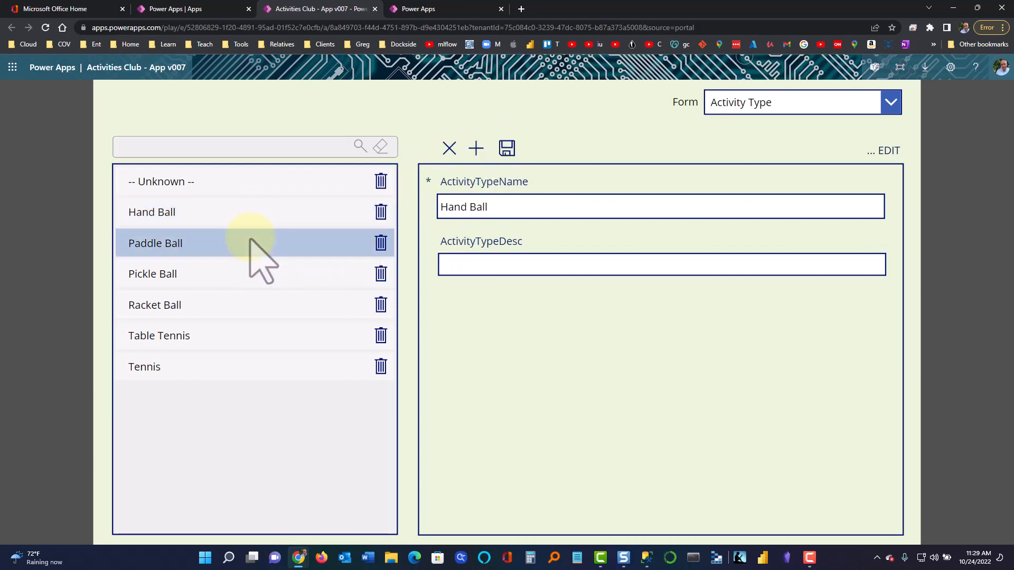
{"action": "left_click", "coordinate": [243, 282]}
{"action": "left_click", "coordinate": [230, 312]}
{"action": "left_click", "coordinate": [229, 338]}
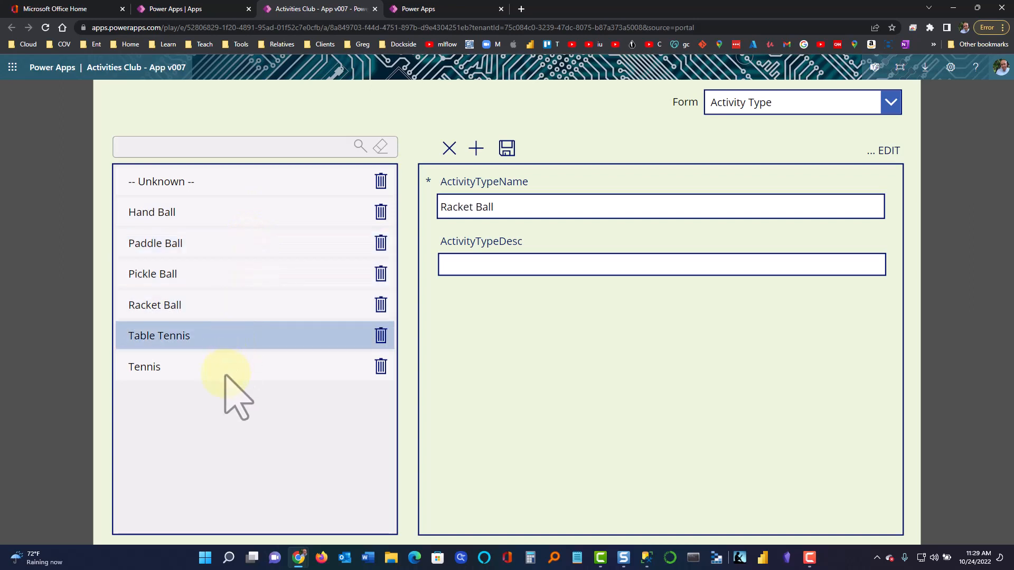
{"action": "left_click", "coordinate": [225, 370]}
{"action": "left_click", "coordinate": [722, 109]}
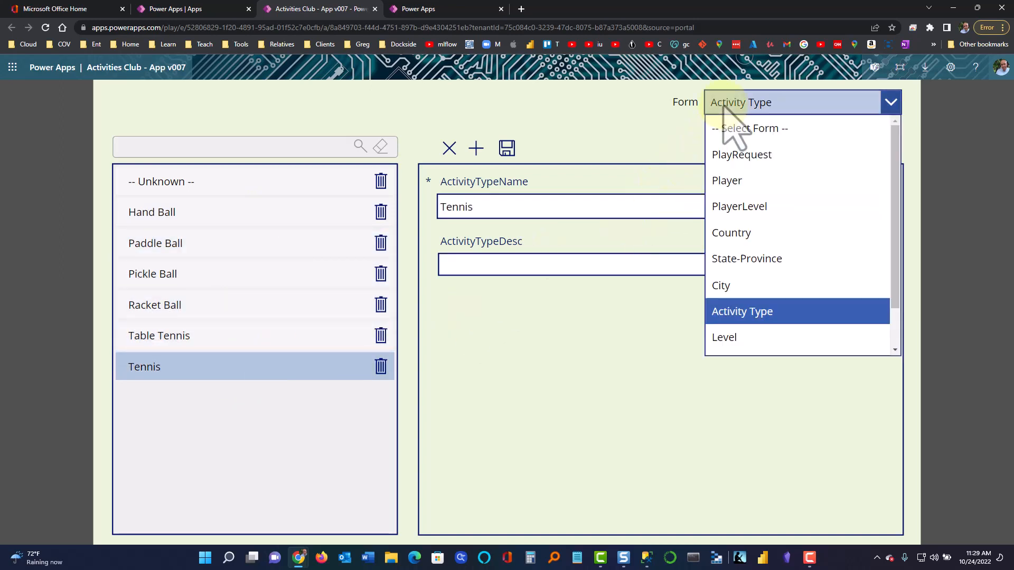
Switch to the Level form, then scroll through the Form dropdown's list
{"action": "left_click", "coordinate": [721, 339]}
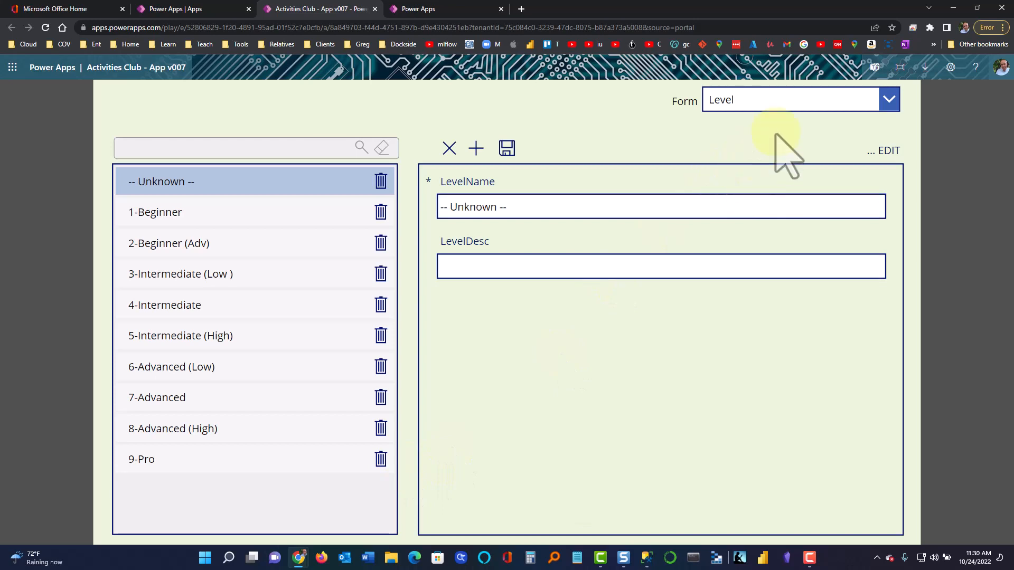
{"action": "left_click", "coordinate": [825, 108]}
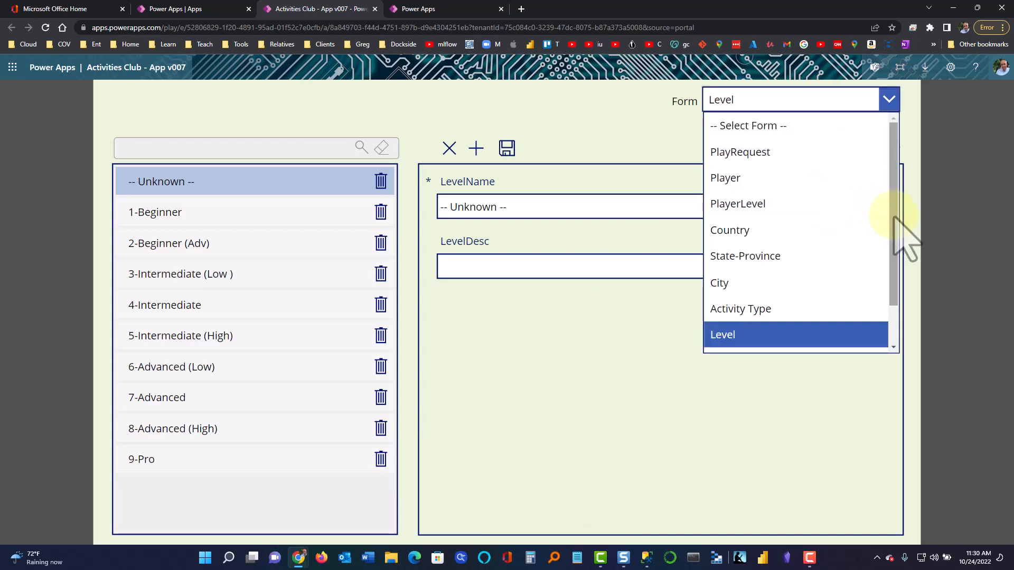
{"action": "left_click_drag", "start_coordinate": [894, 226], "coordinate": [878, 321]}
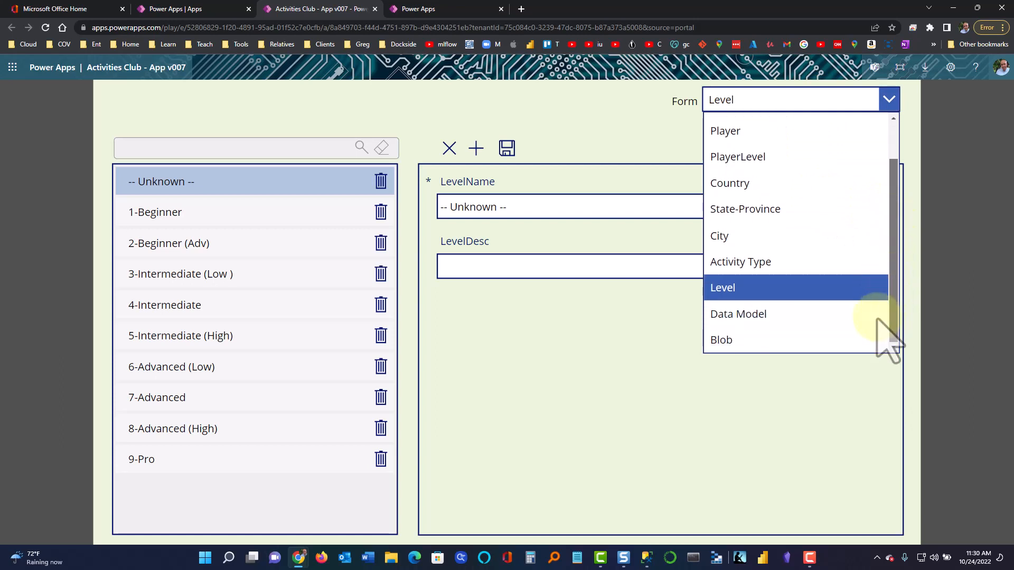
Show the Data Model form, then bring SQL Server Management Studio forward
{"action": "left_click", "coordinate": [813, 338]}
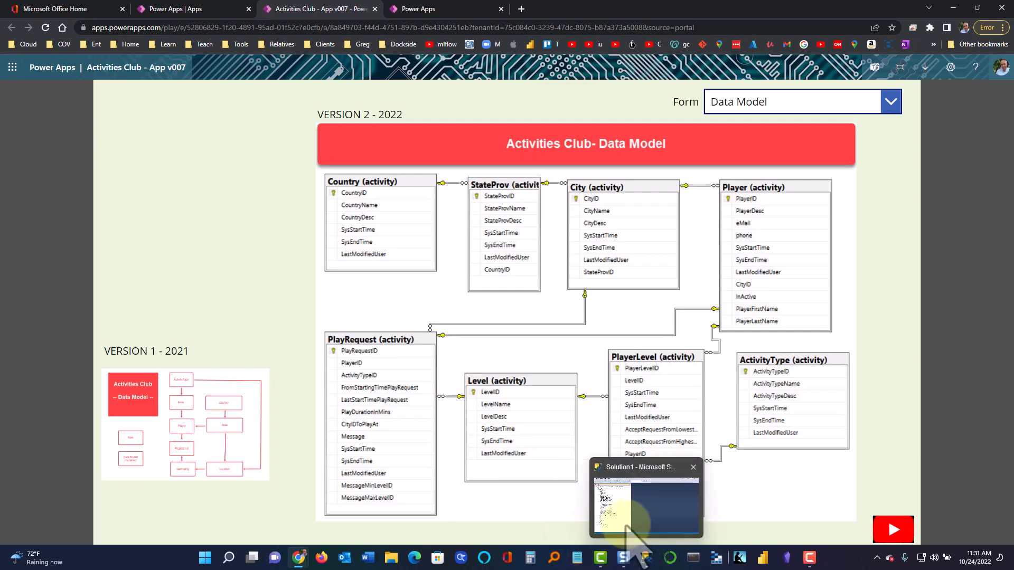
{"action": "left_click", "coordinate": [626, 520]}
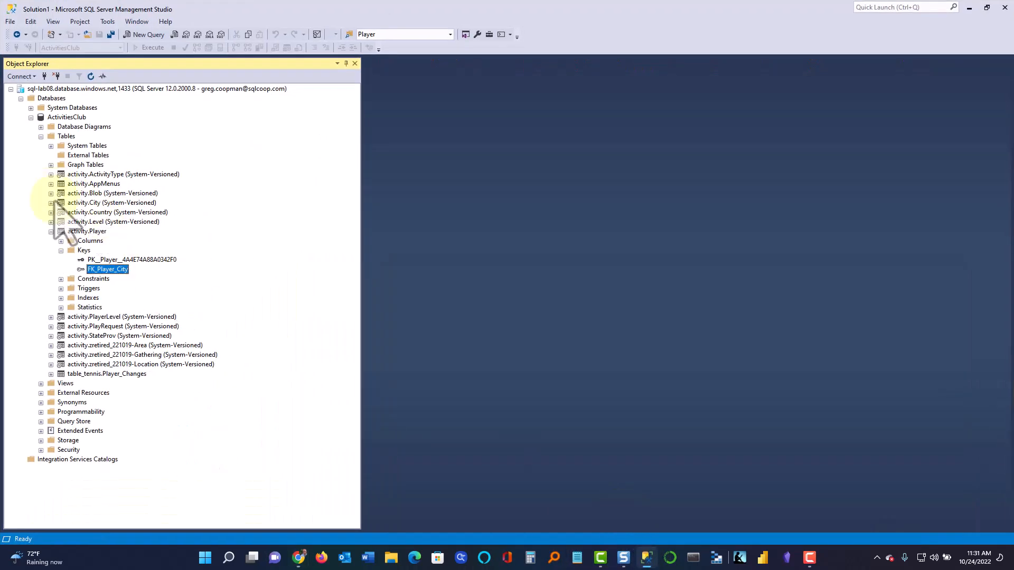
In Object Explorer, collapse activity.Player and expand the Columns of activity.PlayerLevel
{"action": "left_click", "coordinate": [51, 232]}
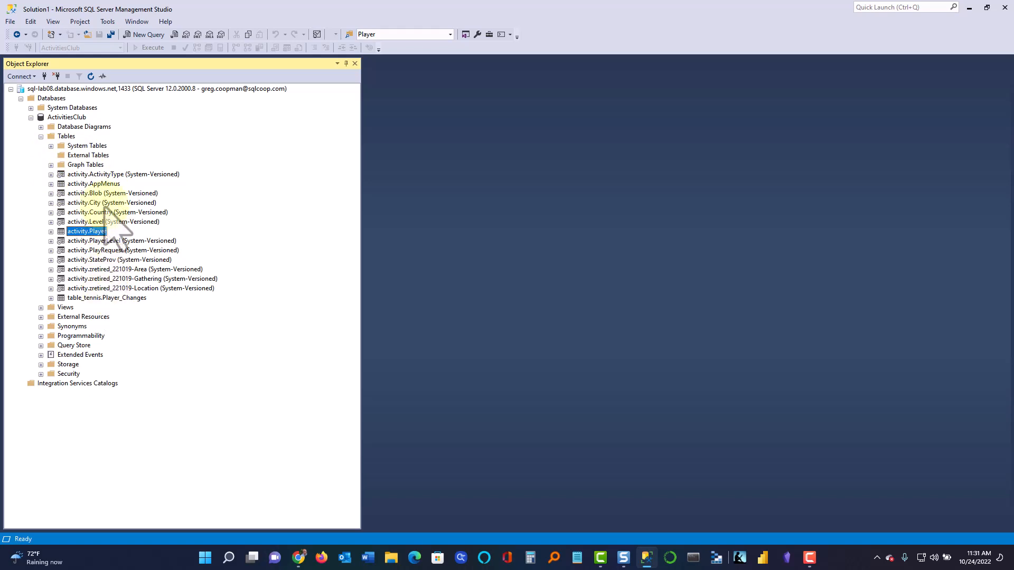
{"action": "left_click", "coordinate": [50, 242]}
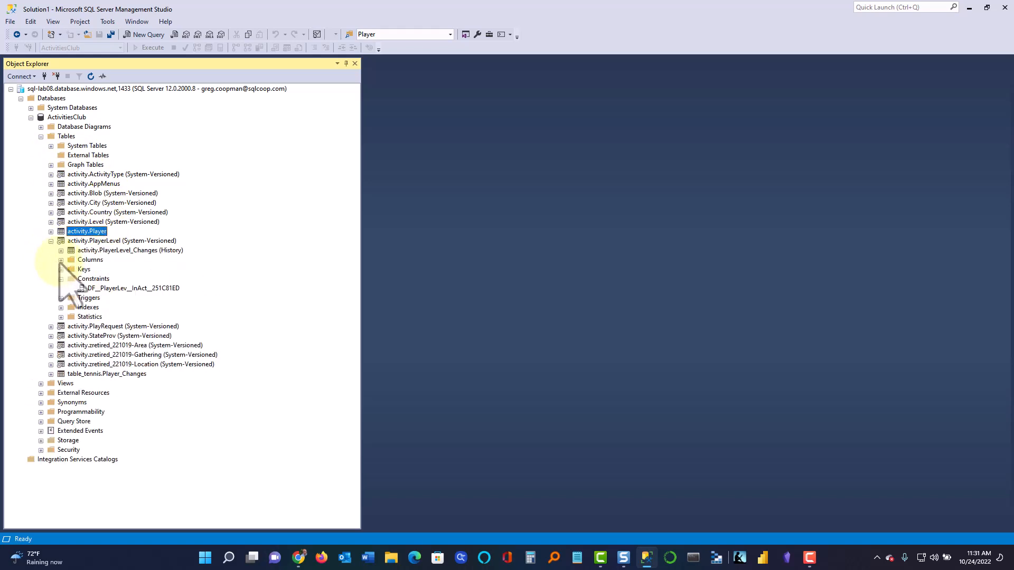
{"action": "left_click", "coordinate": [60, 260]}
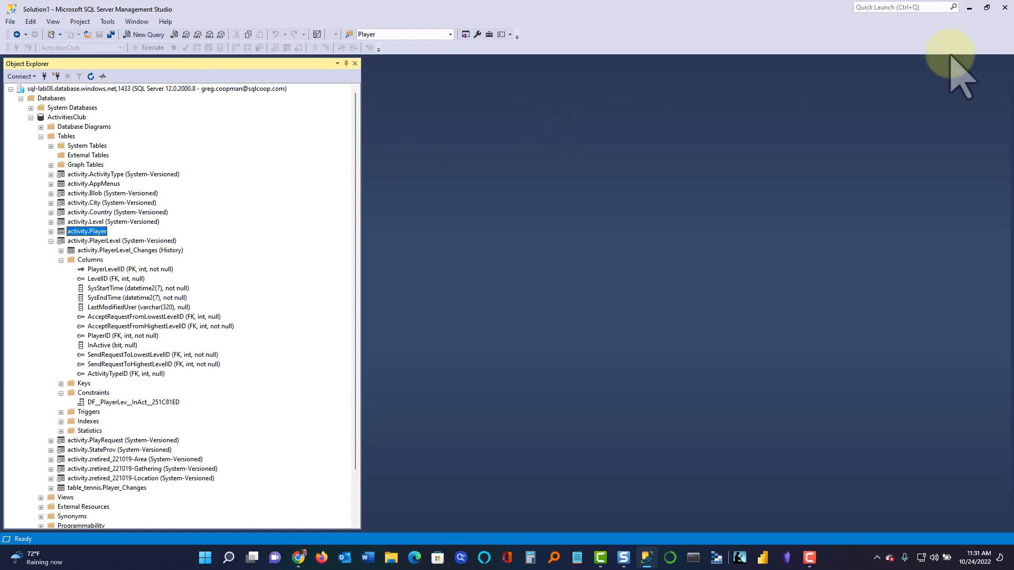
Minimize SSMS and choose PlayerLevel in the app's Form dropdown
{"action": "left_click", "coordinate": [970, 8]}
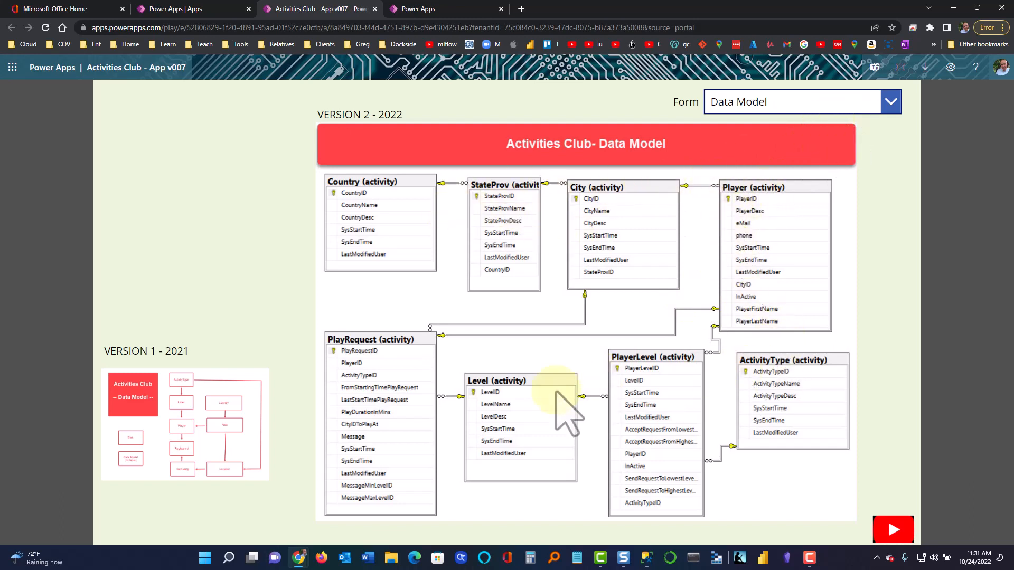
{"action": "left_click", "coordinate": [891, 102]}
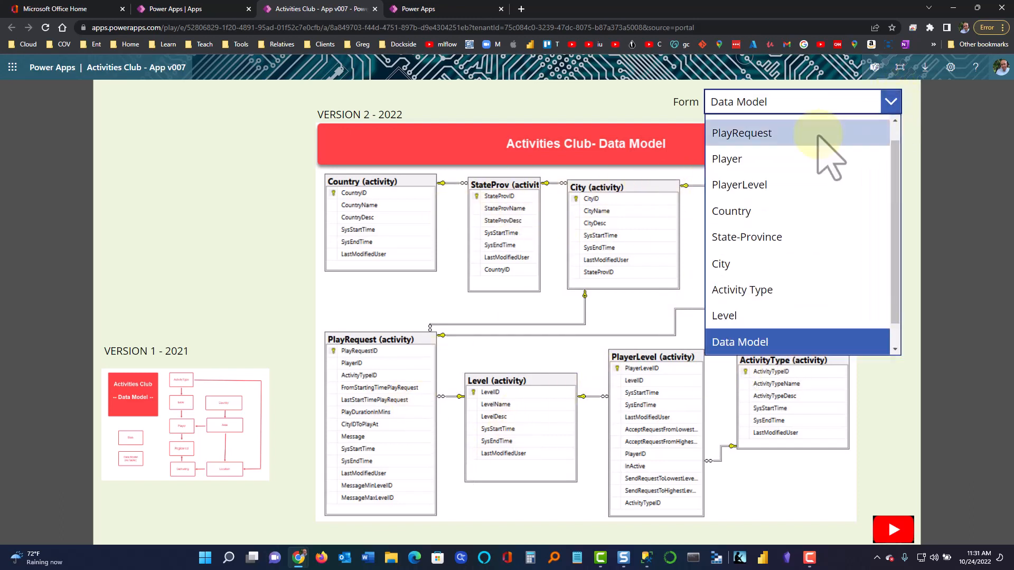
{"action": "left_click", "coordinate": [766, 185]}
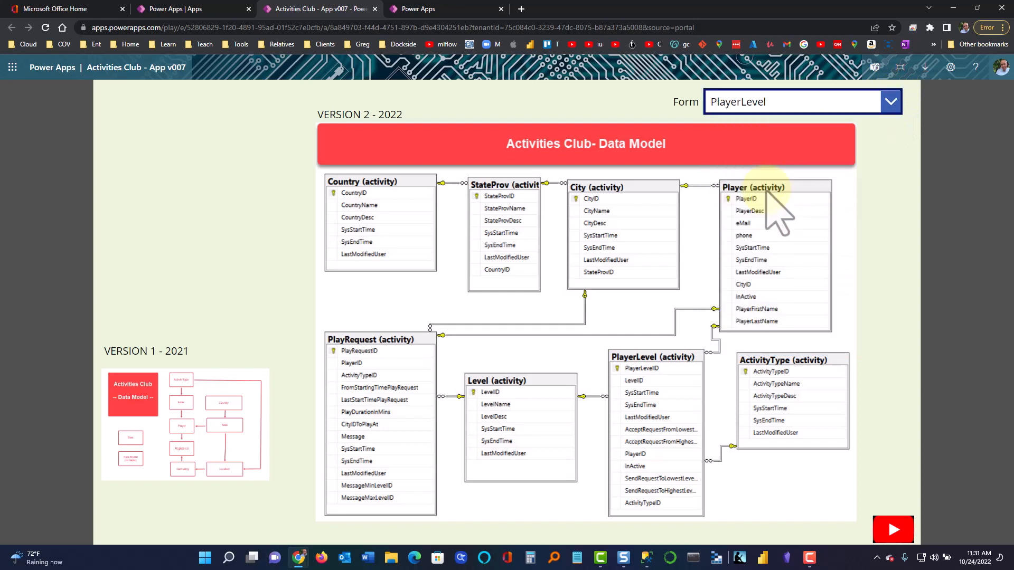
Filter the players to Country United States, State-Prov Florida and City Miami
{"action": "left_click", "coordinate": [294, 101]}
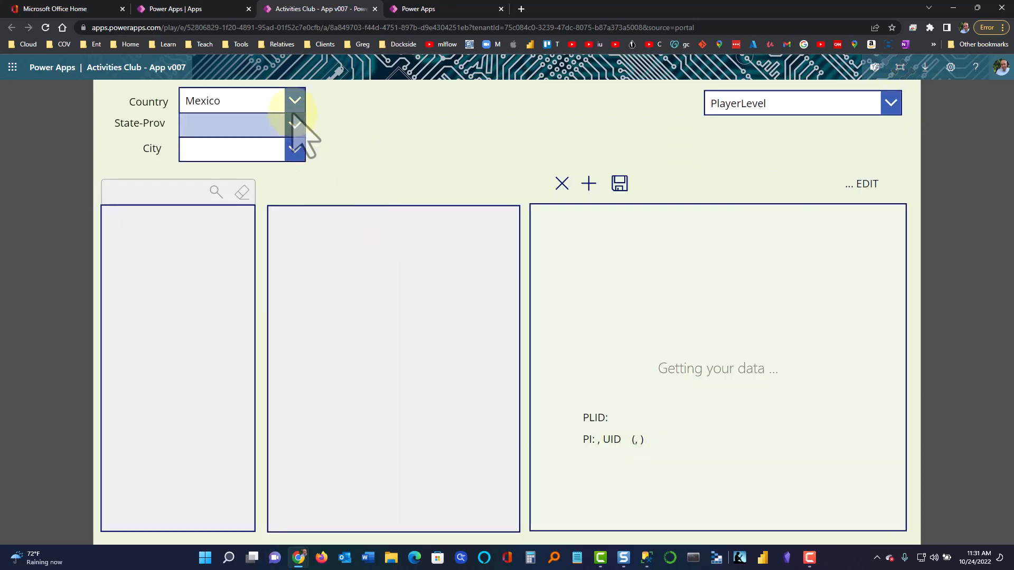
{"action": "left_click", "coordinate": [265, 179]}
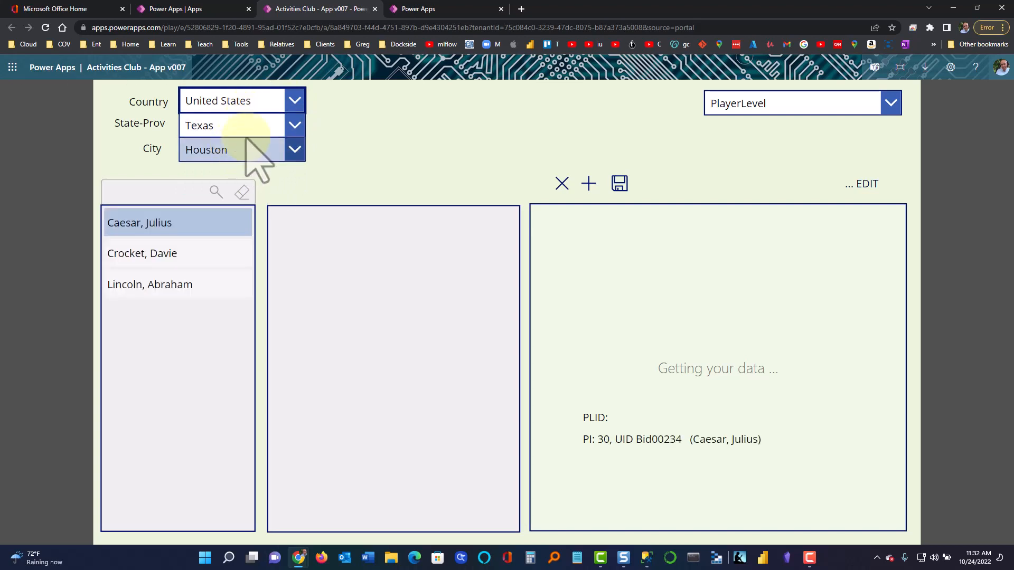
{"action": "left_click", "coordinate": [247, 128]}
{"action": "left_click", "coordinate": [239, 180]}
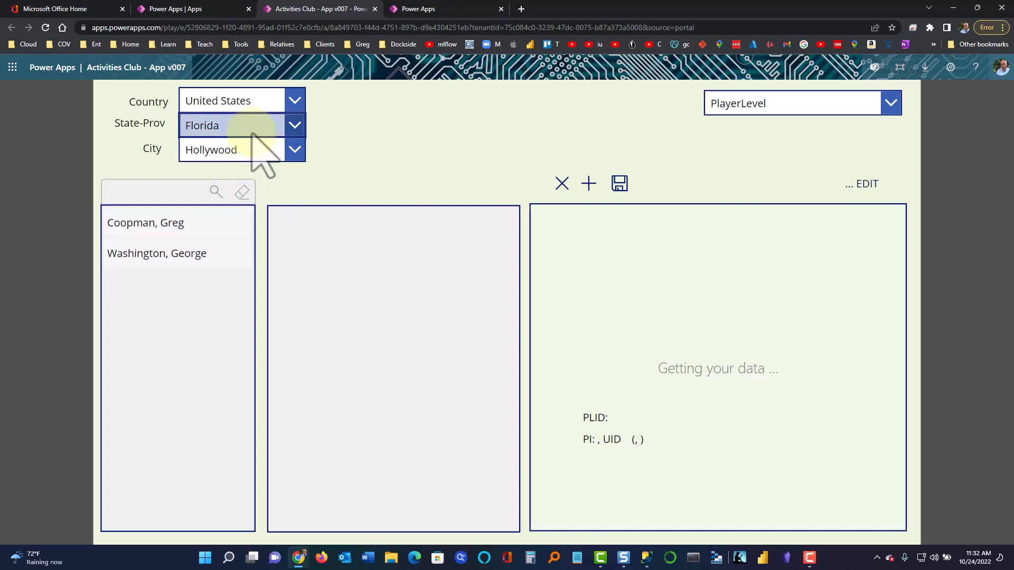
{"action": "left_click", "coordinate": [255, 150]}
{"action": "left_click", "coordinate": [234, 201]}
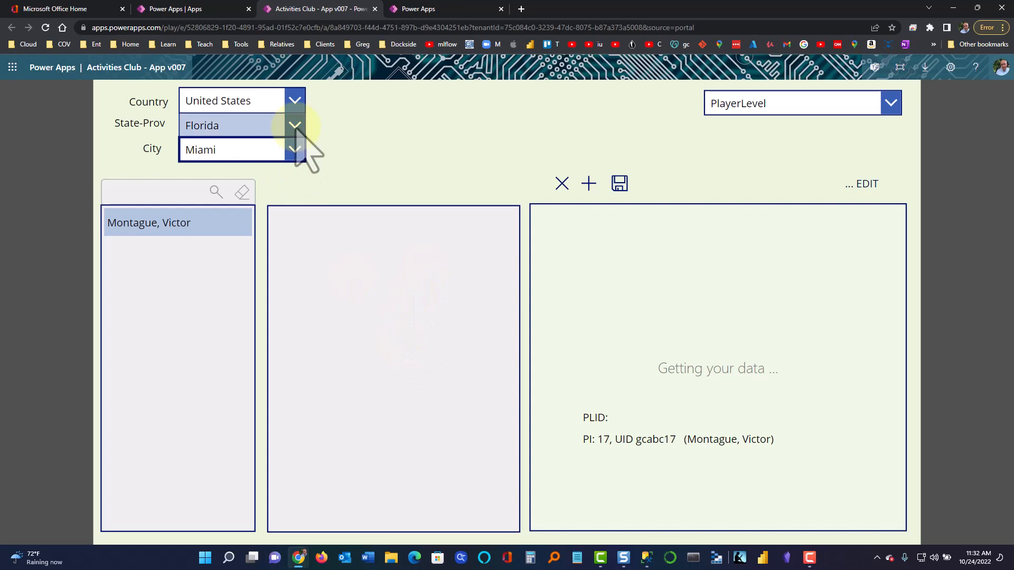
{"action": "left_click", "coordinate": [299, 234]}
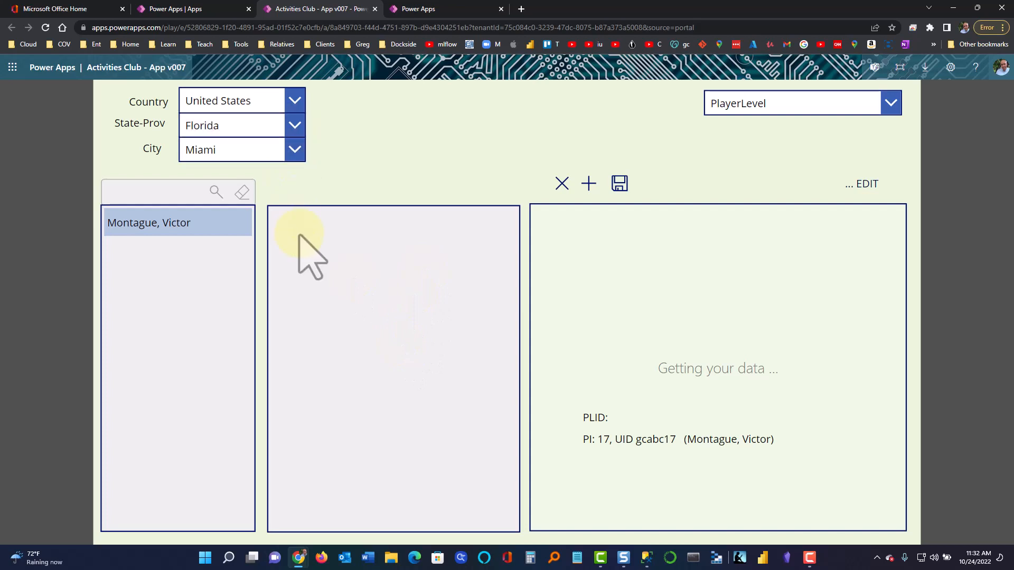
Start a new player level record for Tennis at level 4-Intermediate
{"action": "left_click", "coordinate": [589, 186]}
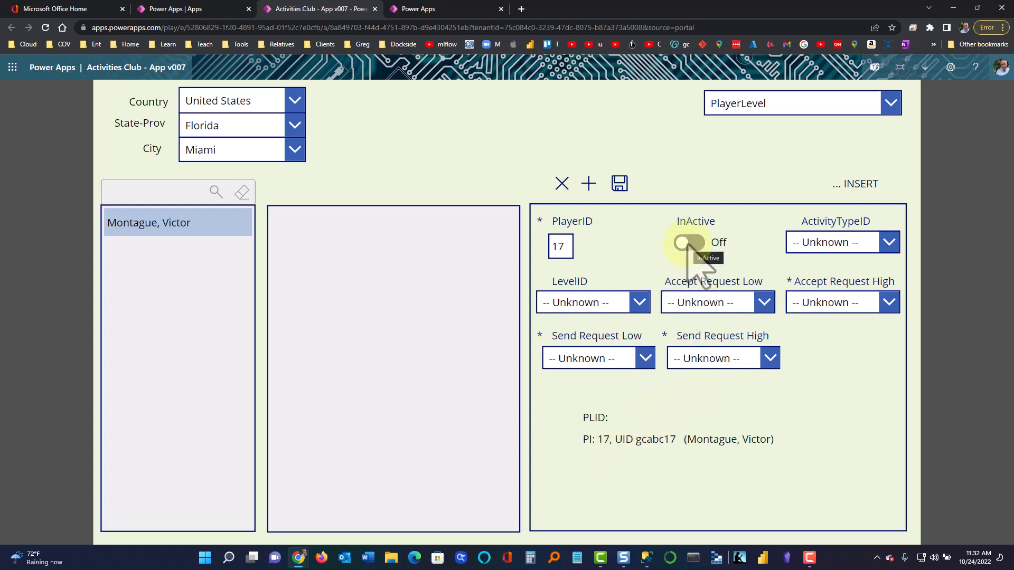
{"action": "left_click", "coordinate": [819, 245]}
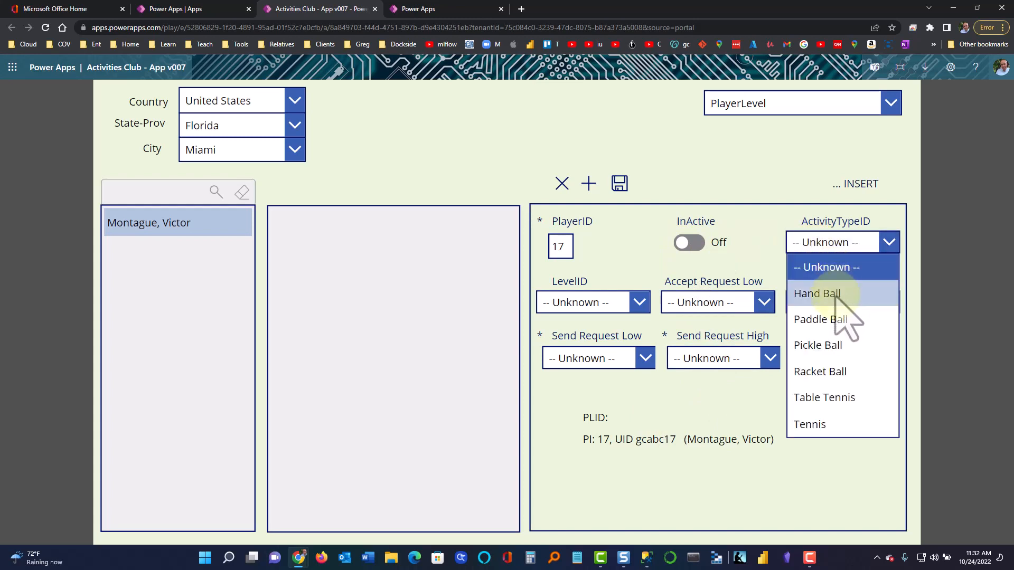
{"action": "left_click", "coordinate": [832, 427]}
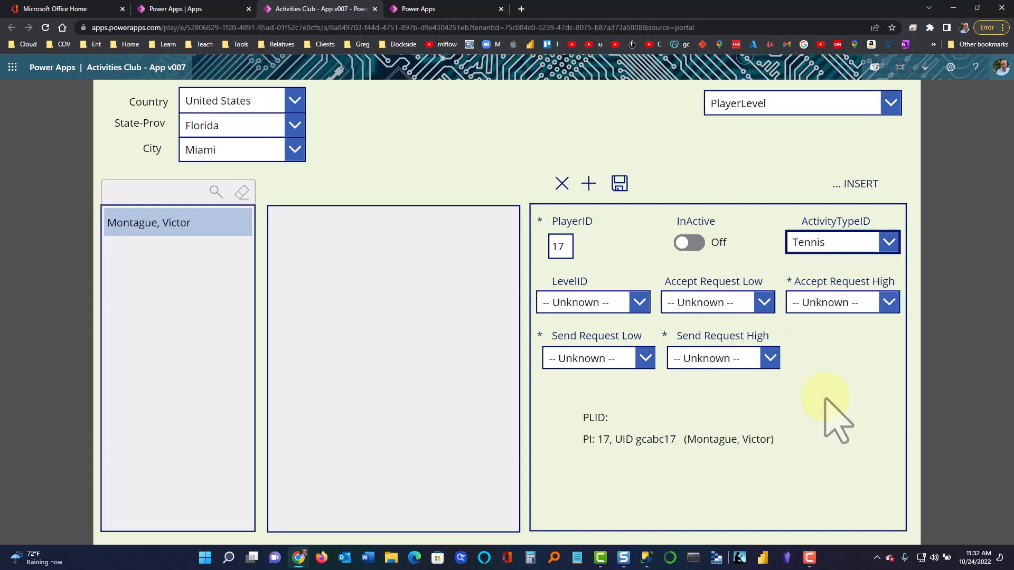
{"action": "left_click", "coordinate": [640, 305]}
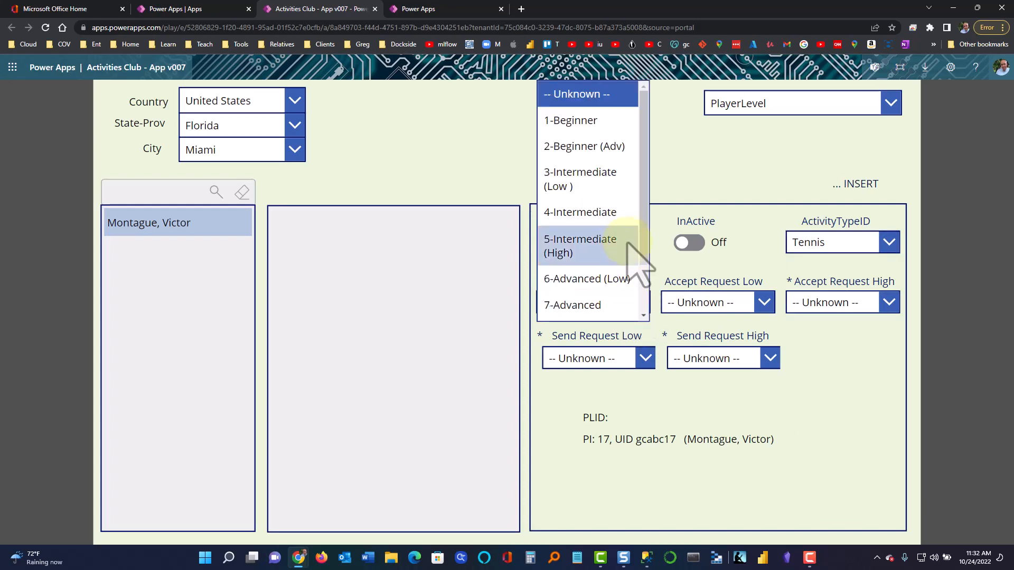
{"action": "left_click", "coordinate": [607, 214]}
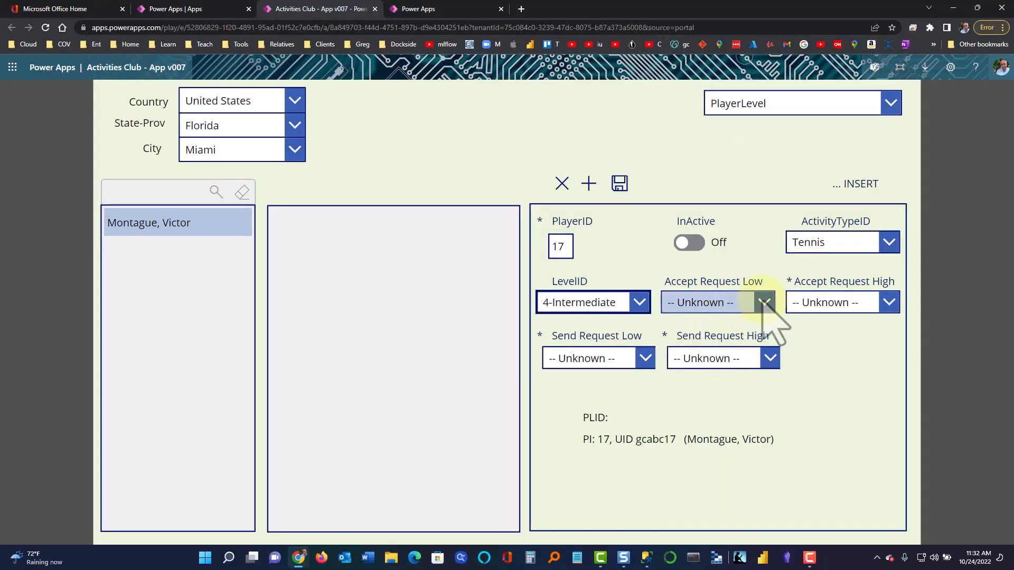
Set the accept-request range from 3-Intermediate (Low) to 5-Intermediate (High)
{"action": "left_click", "coordinate": [764, 304]}
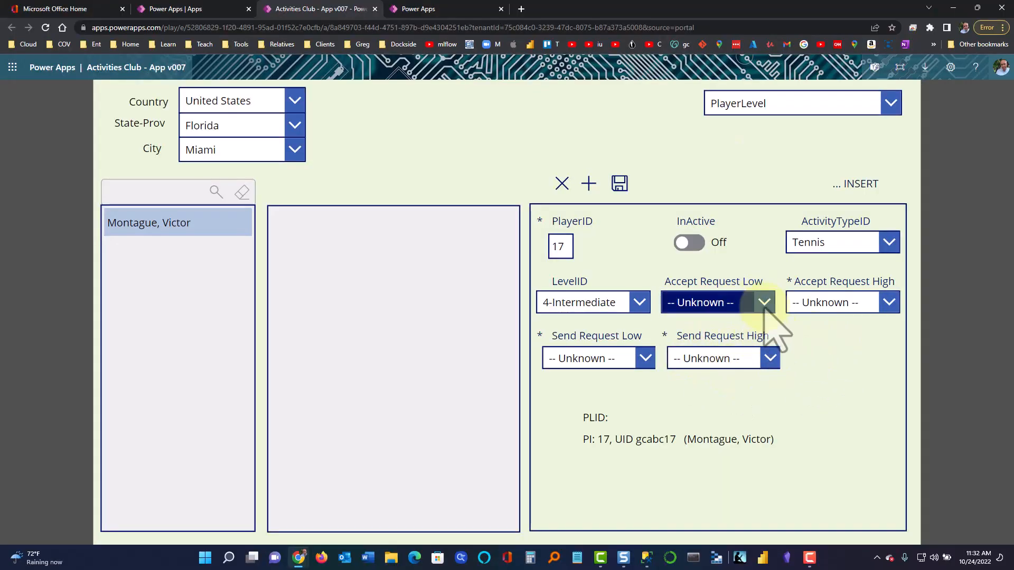
{"action": "left_click", "coordinate": [790, 328]}
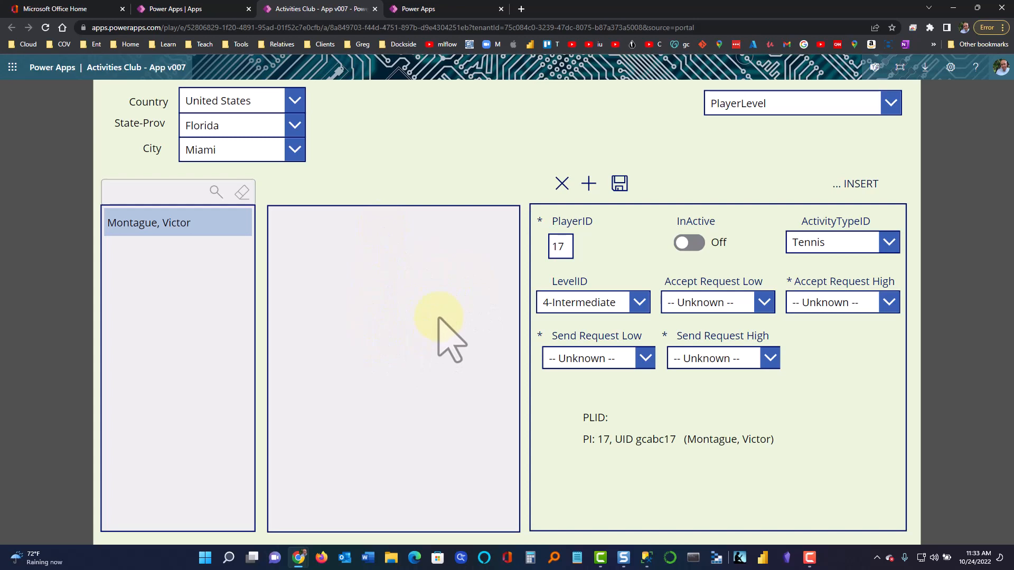
{"action": "left_click", "coordinate": [709, 307]}
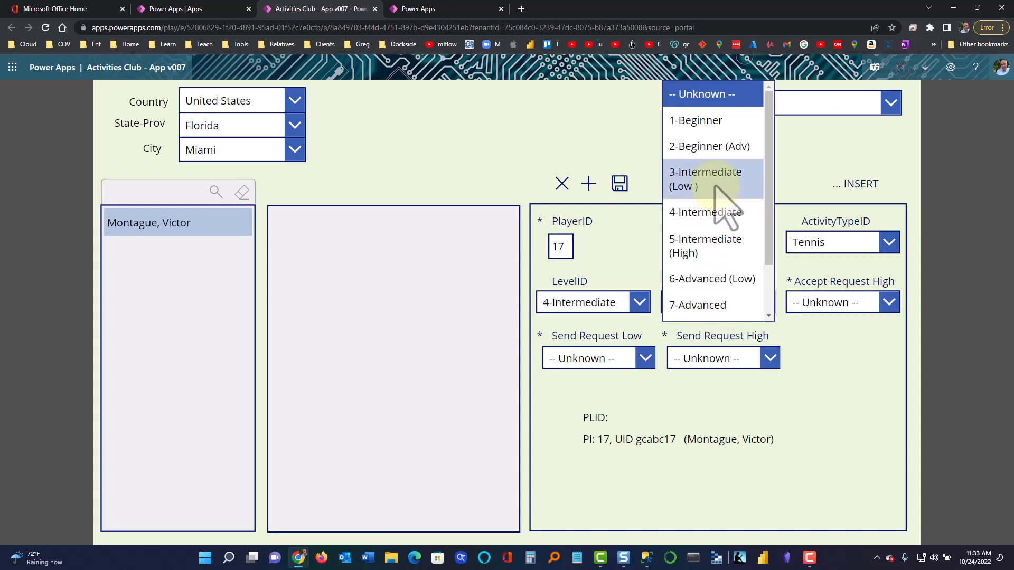
{"action": "left_click", "coordinate": [726, 208]}
{"action": "left_click", "coordinate": [851, 303]}
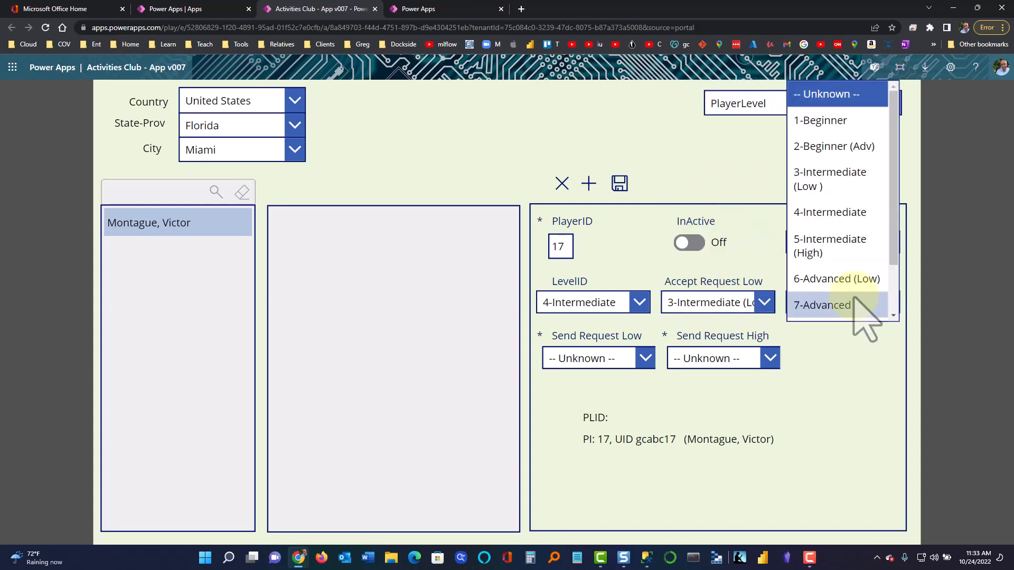
{"action": "left_click", "coordinate": [838, 246]}
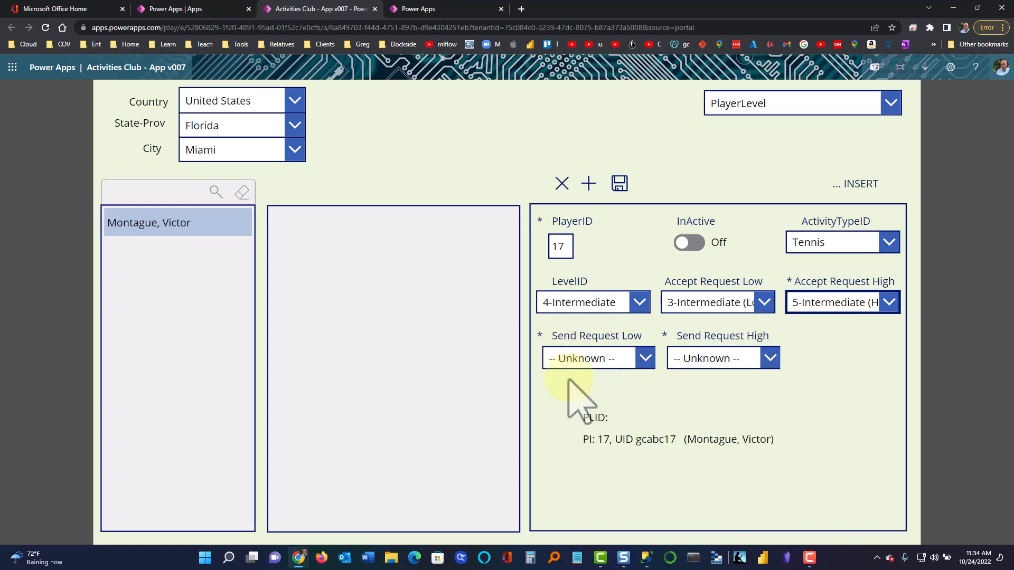
Set both Send Request Low and Send Request High to 4-Intermediate
{"action": "left_click", "coordinate": [644, 360]}
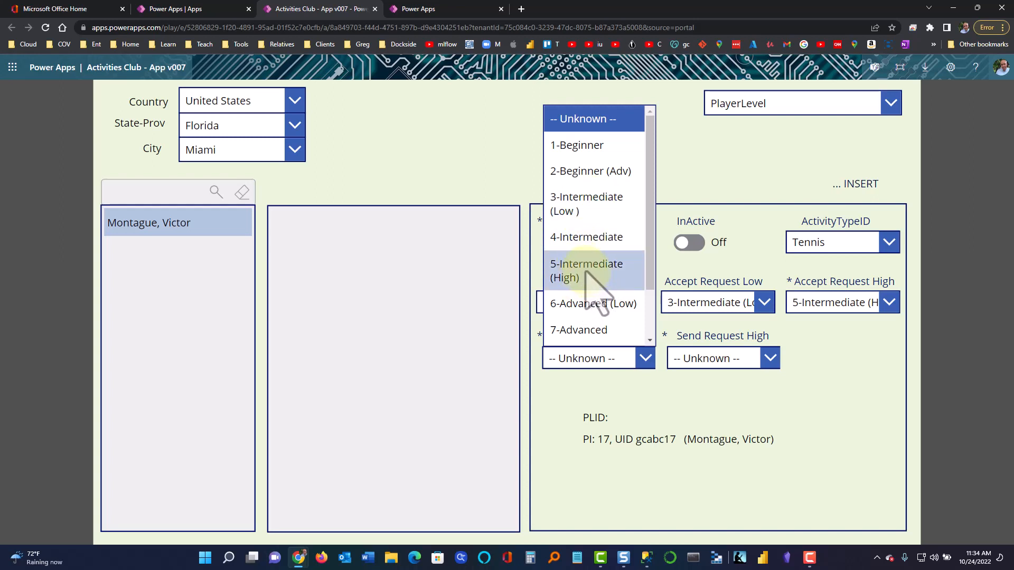
{"action": "left_click", "coordinate": [585, 239]}
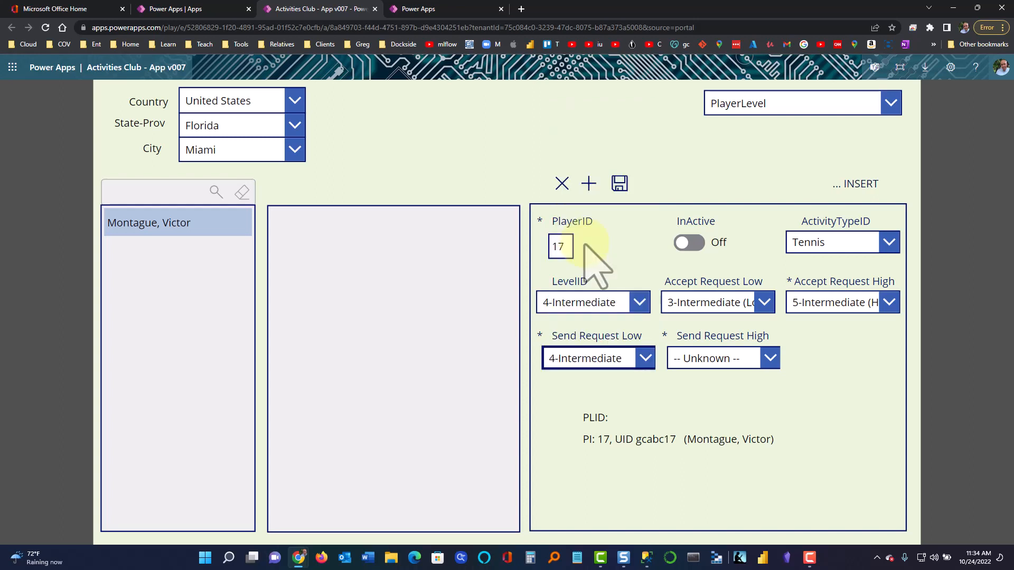
{"action": "left_click", "coordinate": [718, 360]}
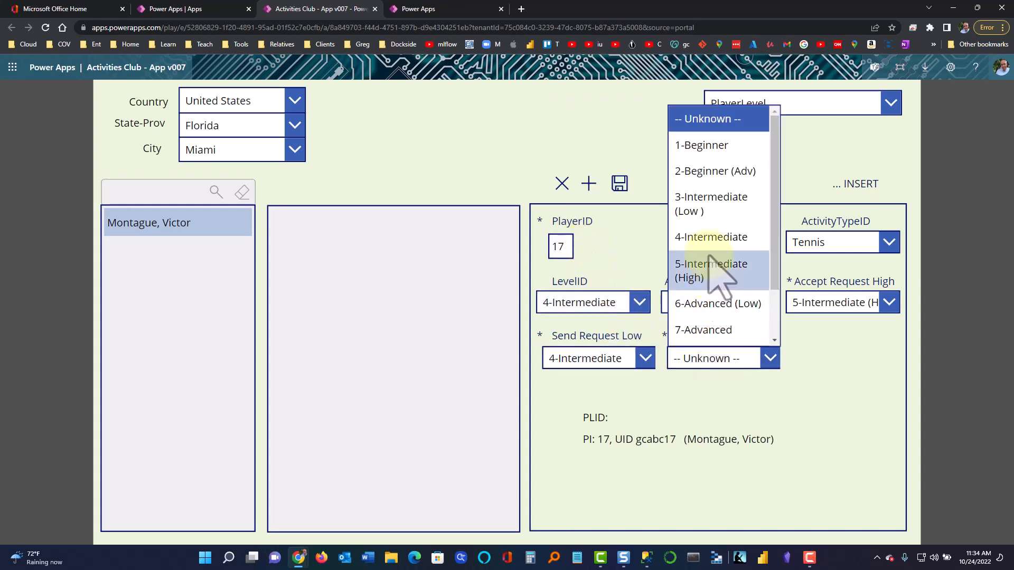
{"action": "left_click", "coordinate": [711, 238]}
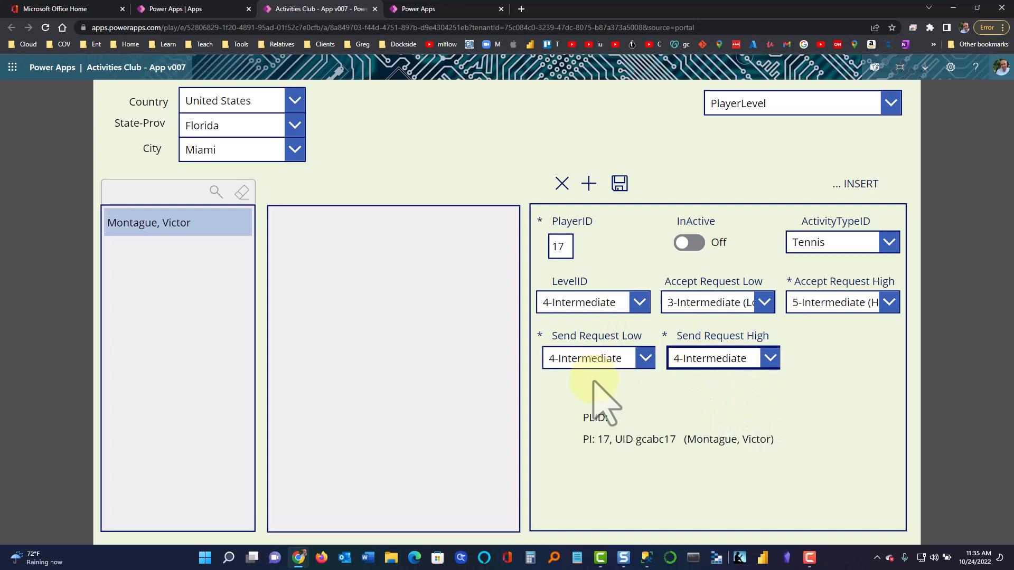
Save the Tennis entry, then start a Paddle Ball entry at level 2-Beginner (Adv)
{"action": "left_click", "coordinate": [621, 186]}
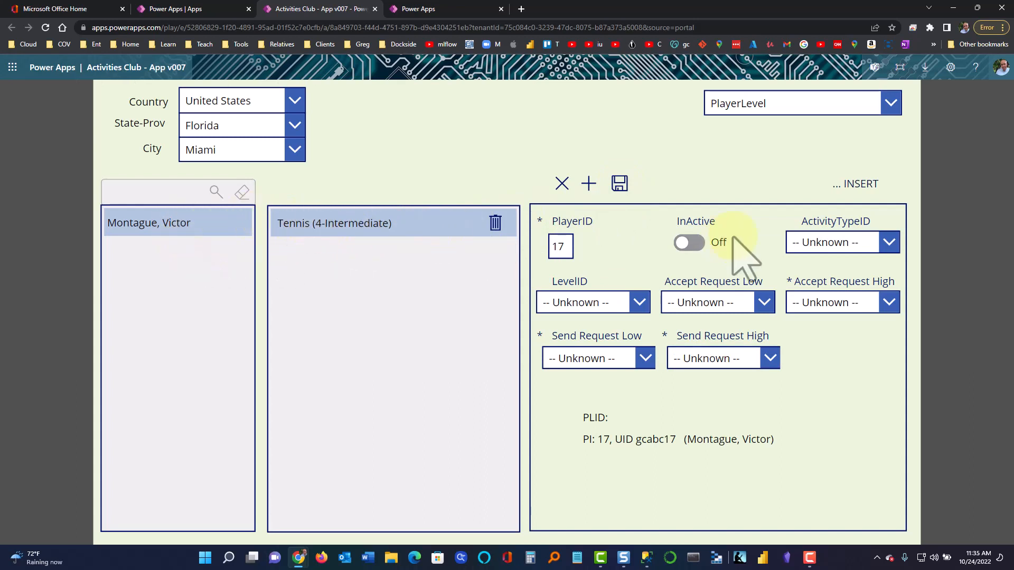
{"action": "left_click", "coordinate": [832, 245]}
{"action": "left_click", "coordinate": [851, 328]}
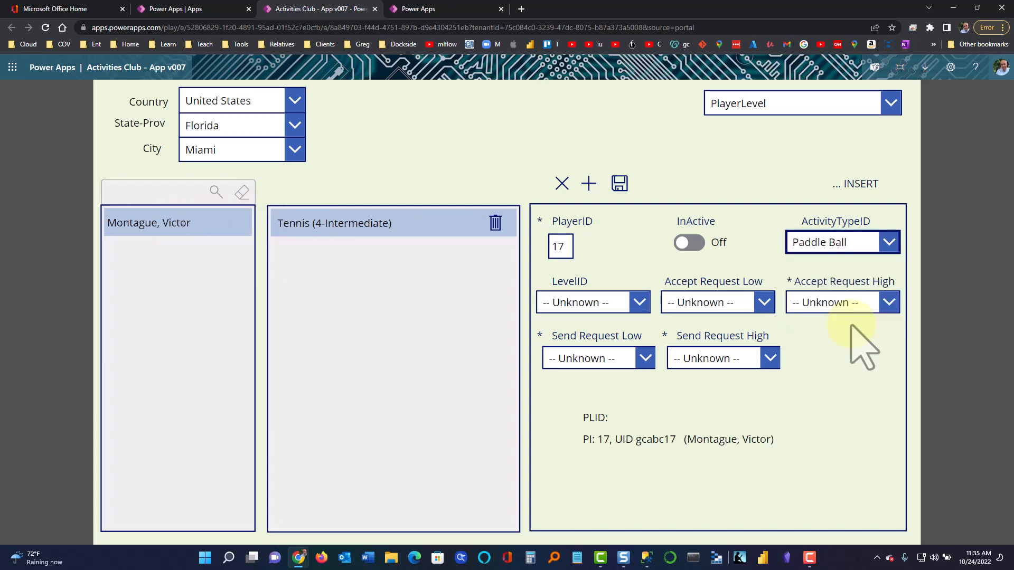
{"action": "left_click", "coordinate": [640, 302]}
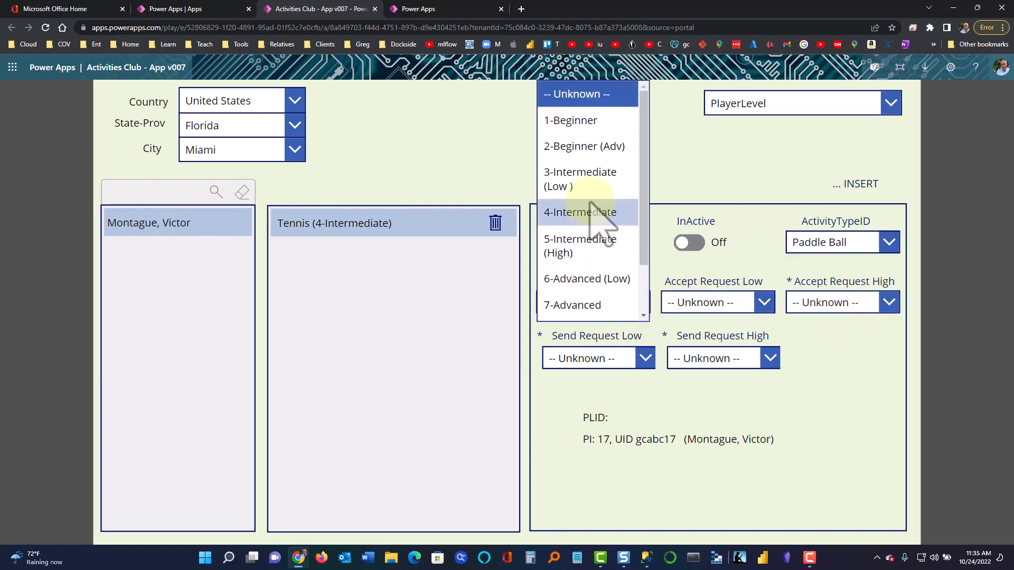
{"action": "left_click", "coordinate": [602, 148]}
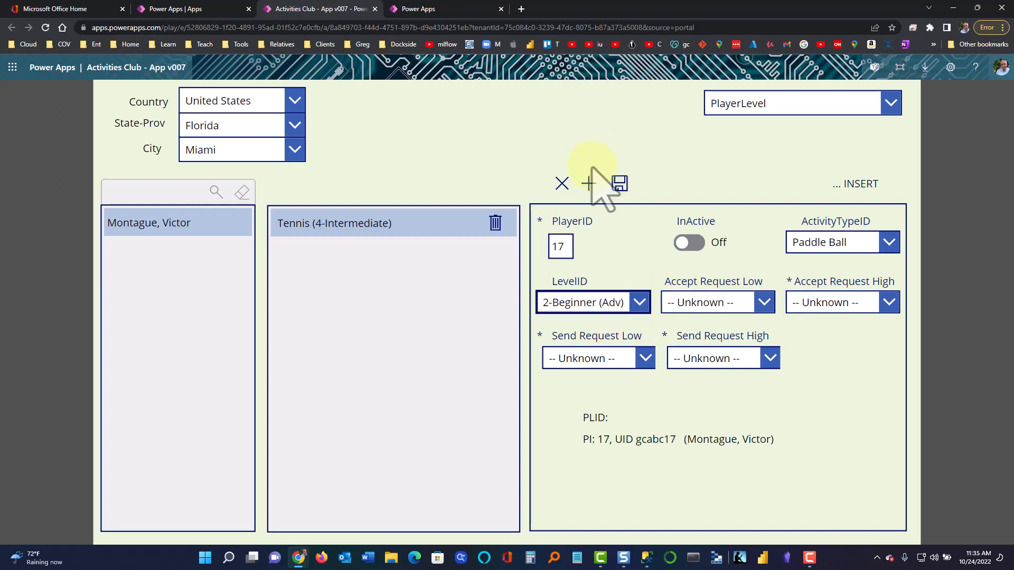
Set accept and send request levels to 1-Beginner through 3-Intermediate (Low), then save
{"action": "left_click", "coordinate": [686, 301]}
{"action": "left_click", "coordinate": [705, 118]}
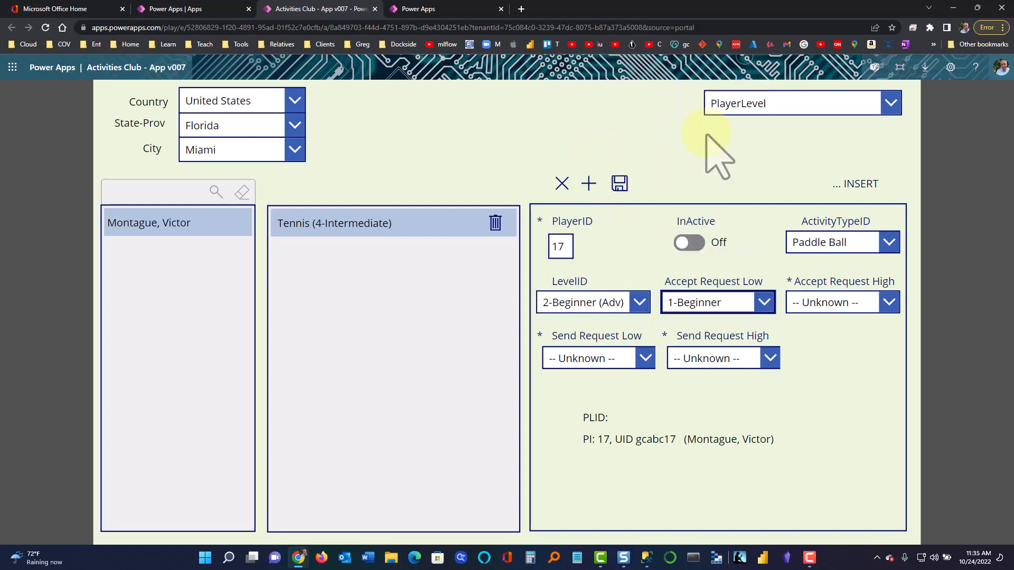
{"action": "left_click", "coordinate": [824, 305]}
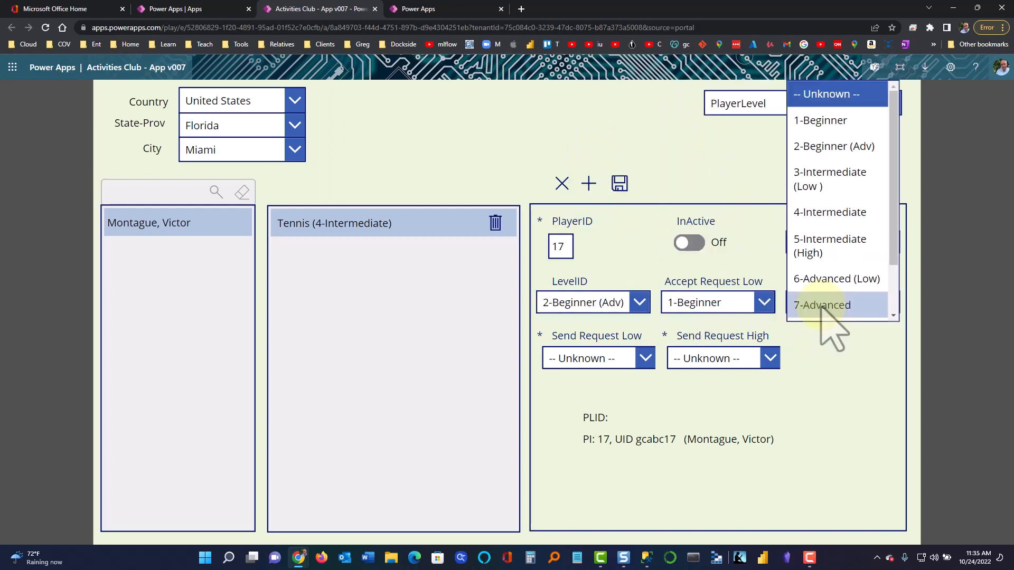
{"action": "left_click", "coordinate": [813, 185]}
{"action": "left_click", "coordinate": [615, 360]}
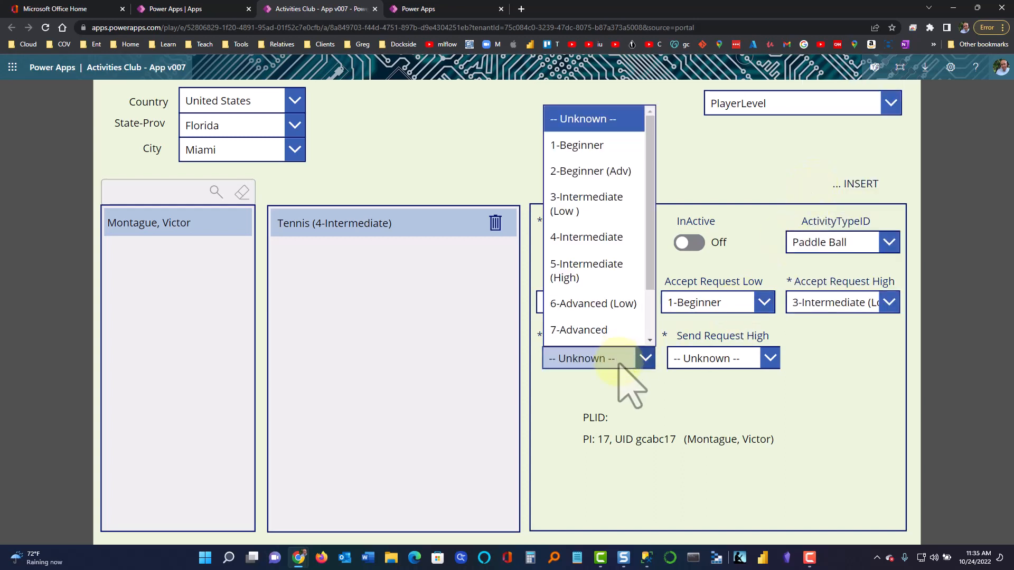
{"action": "left_click", "coordinate": [598, 153]}
{"action": "left_click", "coordinate": [708, 359]}
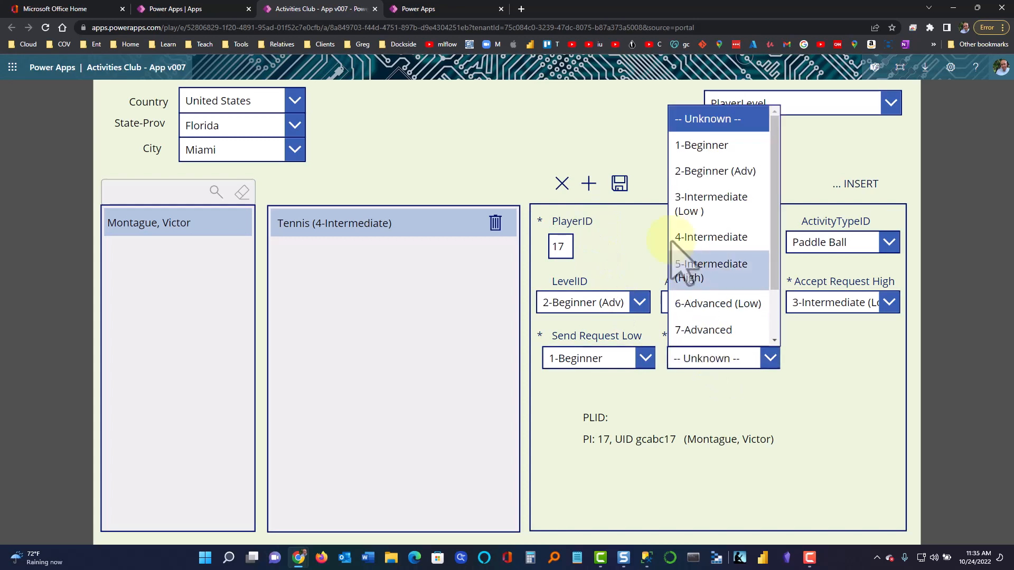
{"action": "left_click", "coordinate": [706, 198]}
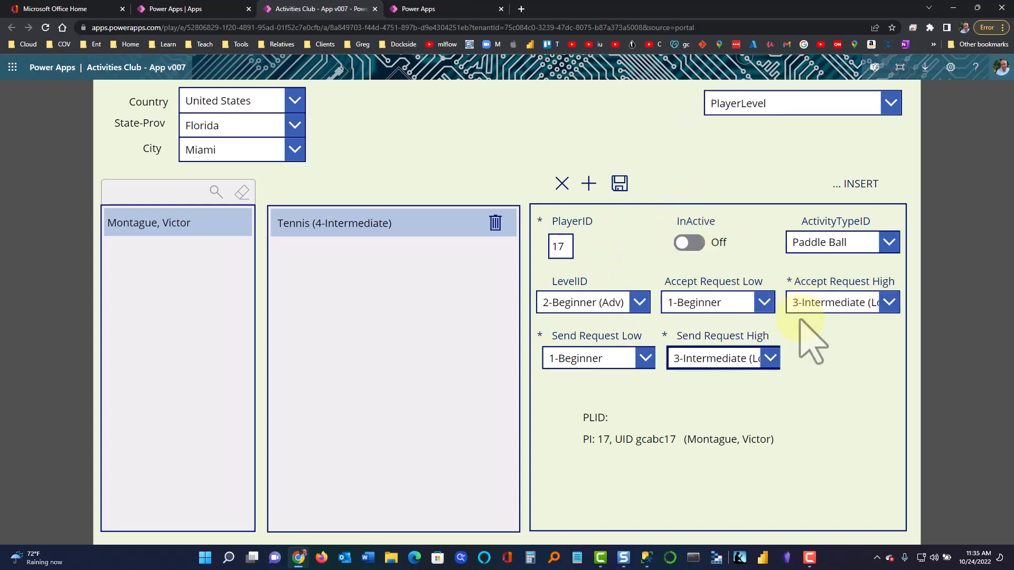
{"action": "left_click", "coordinate": [620, 185]}
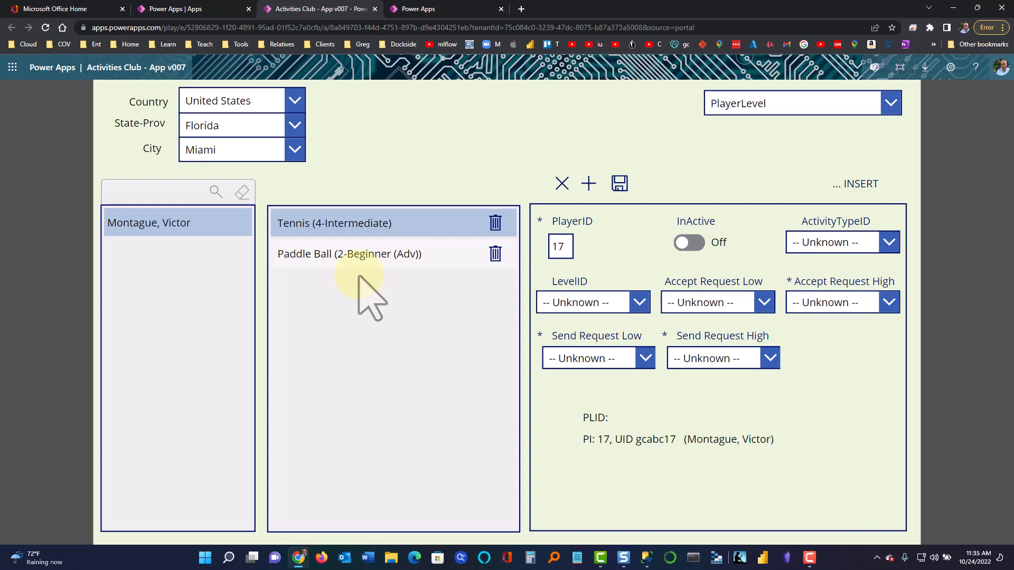
Switch the state to Texas and view each of the three Houston players
{"action": "left_click", "coordinate": [294, 127]}
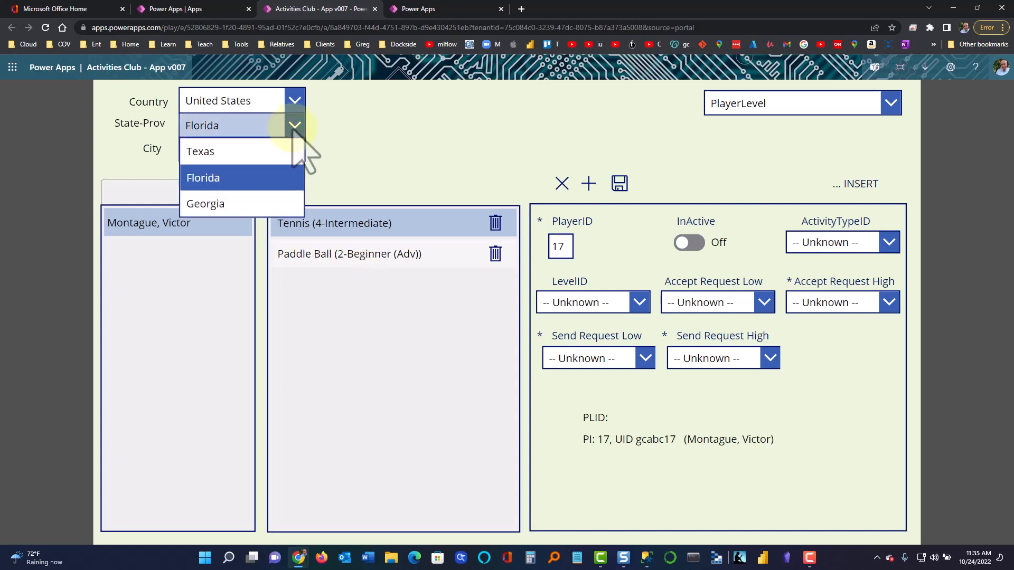
{"action": "left_click", "coordinate": [267, 154]}
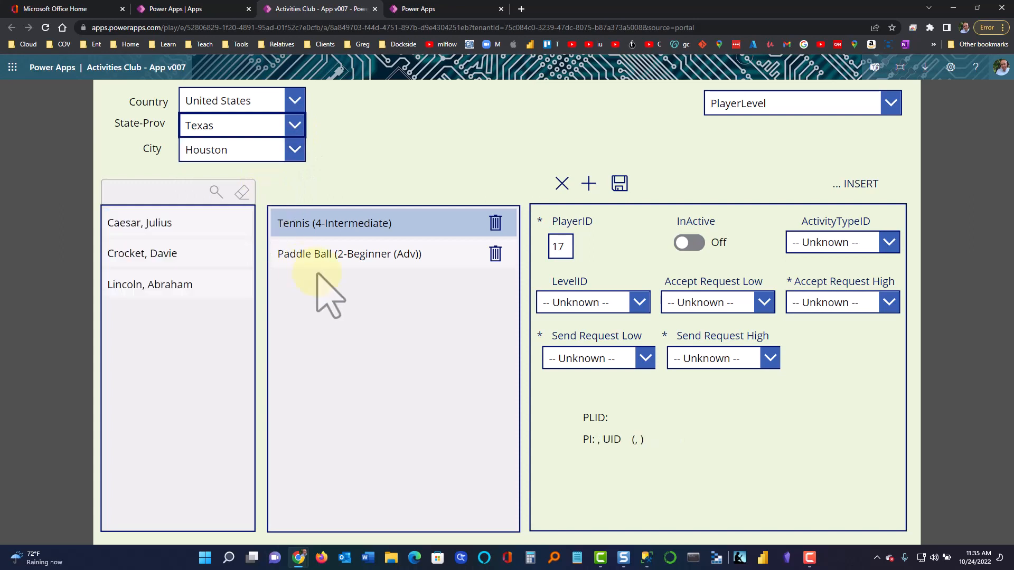
{"action": "left_click", "coordinate": [174, 226]}
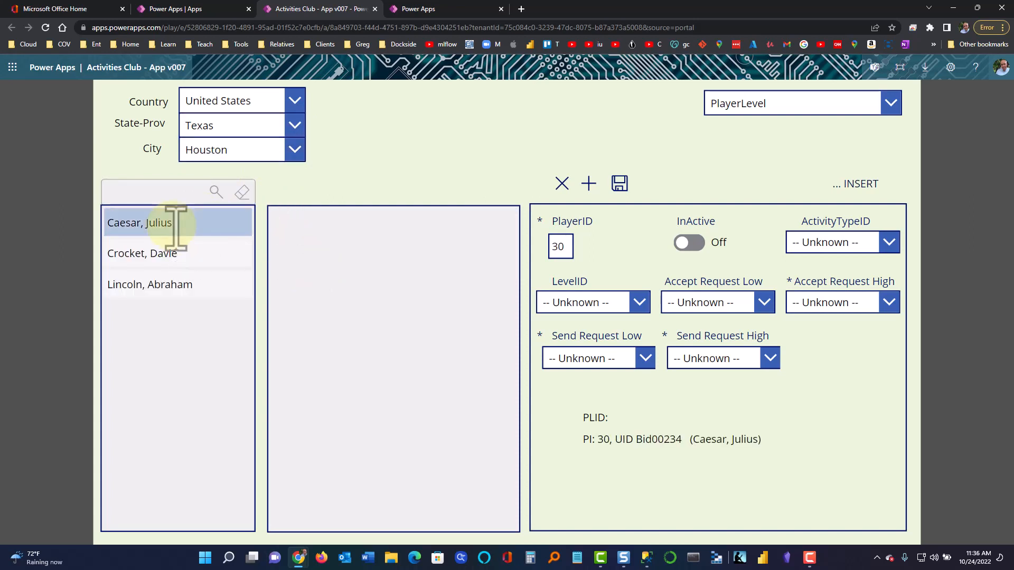
{"action": "left_click", "coordinate": [170, 257]}
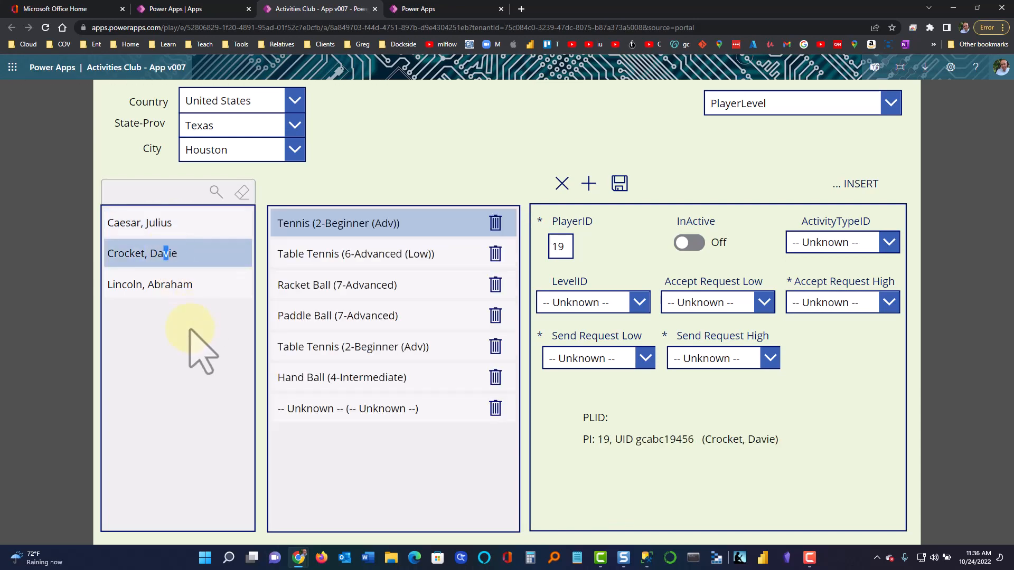
{"action": "left_click", "coordinate": [186, 284]}
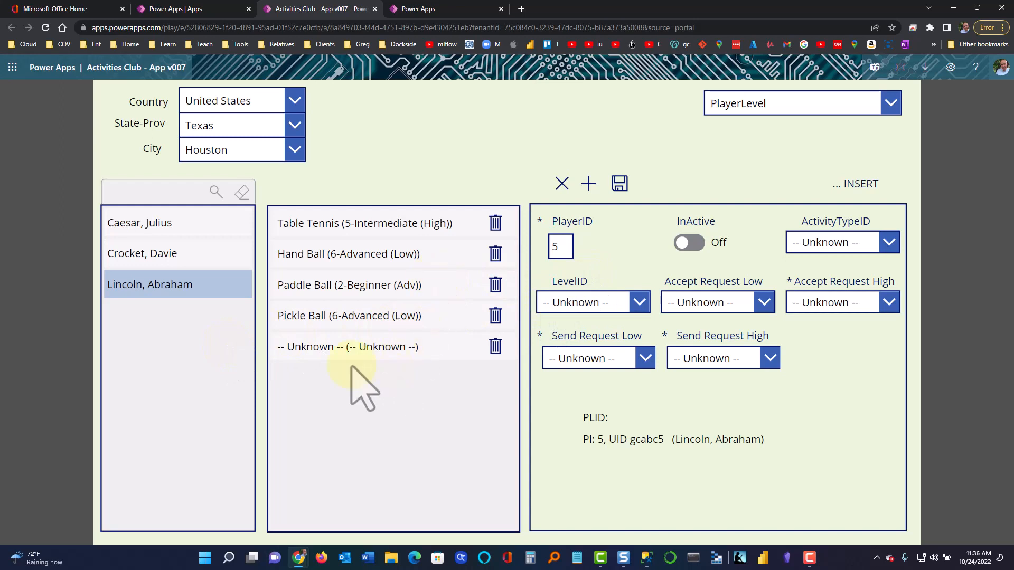
Load the Hand Ball, Paddle Ball, Pickle Ball and Table Tennis activities into the form
{"action": "left_click", "coordinate": [376, 256]}
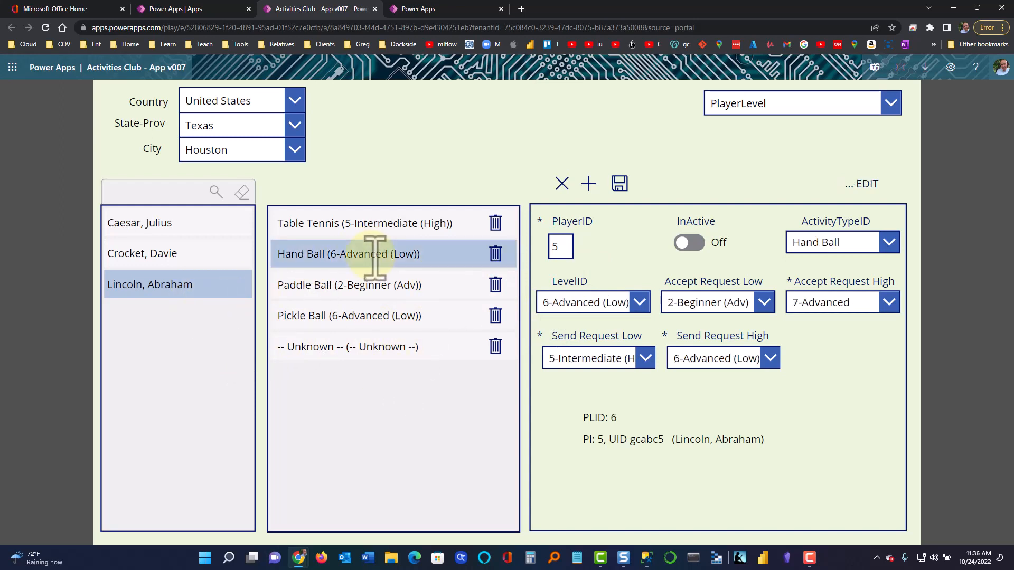
{"action": "left_click", "coordinate": [370, 287]}
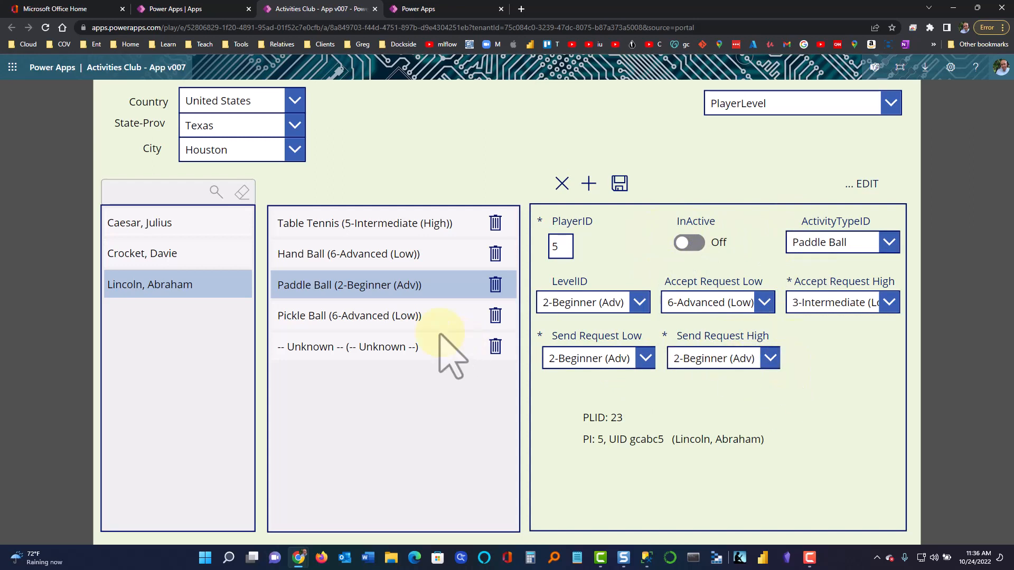
{"action": "left_click", "coordinate": [398, 316]}
{"action": "left_click", "coordinate": [407, 254]}
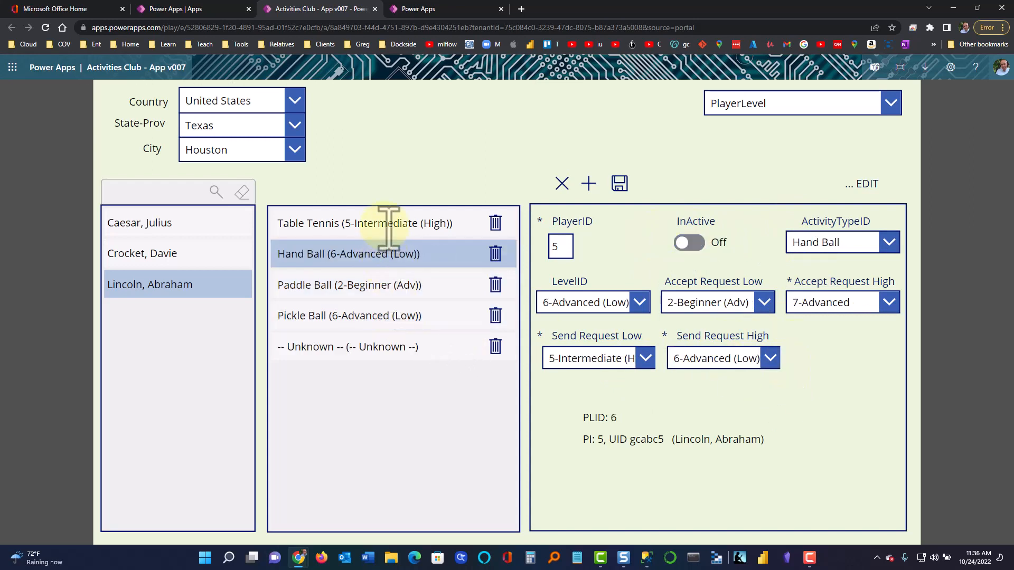
{"action": "left_click", "coordinate": [389, 222]}
{"action": "left_click", "coordinate": [217, 251]}
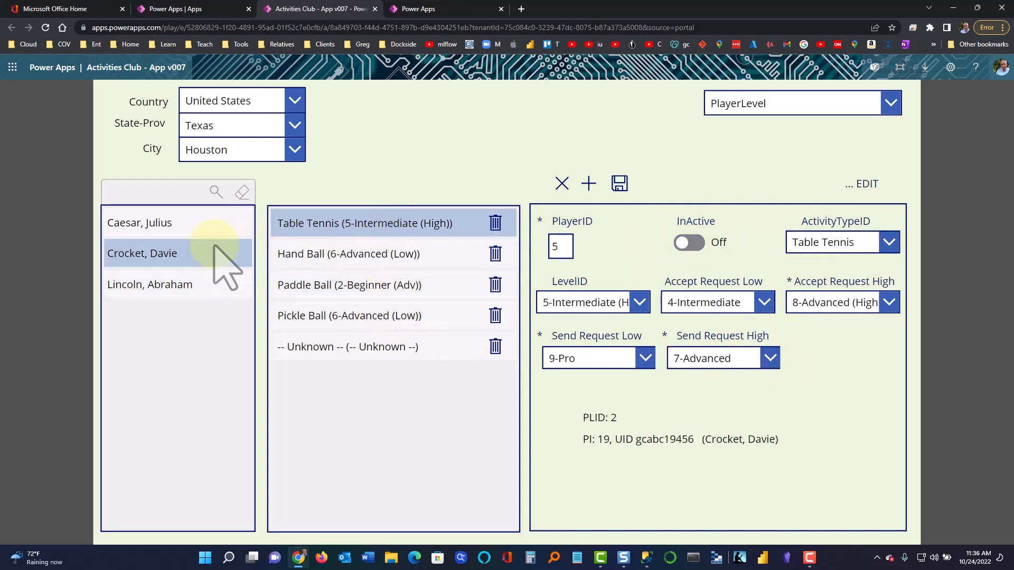
Try United Kingdom (London, South London), switch back to United States, and open the Form dropdown
{"action": "left_click", "coordinate": [244, 108]}
{"action": "left_click", "coordinate": [244, 154]}
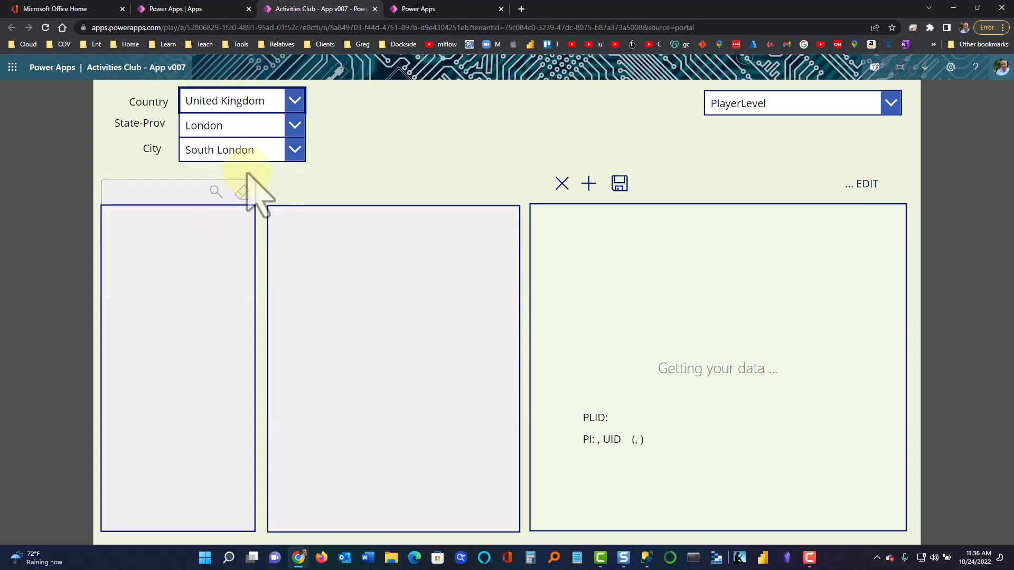
{"action": "left_click", "coordinate": [270, 155]}
{"action": "left_click", "coordinate": [272, 170]}
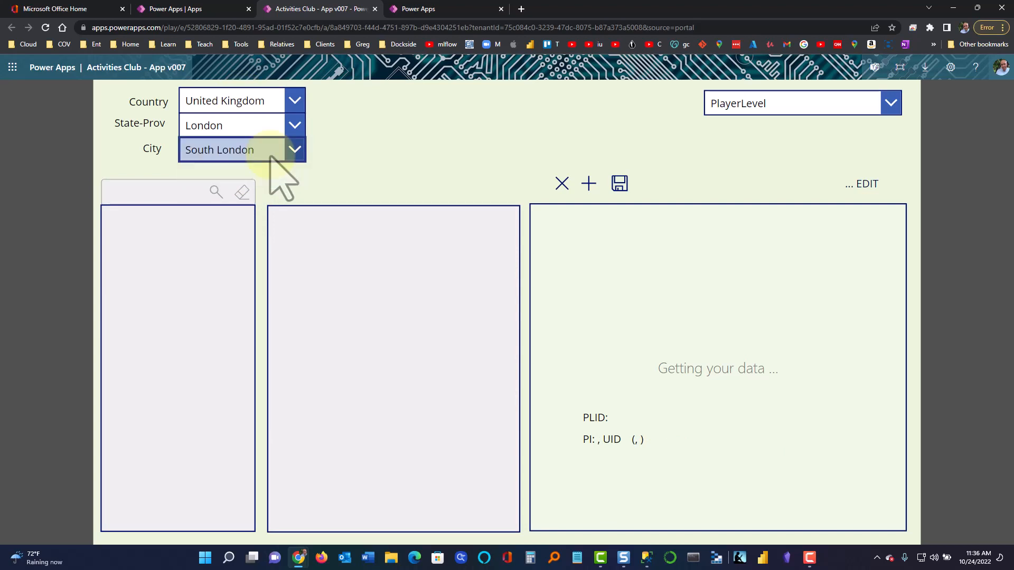
{"action": "left_click", "coordinate": [272, 132]}
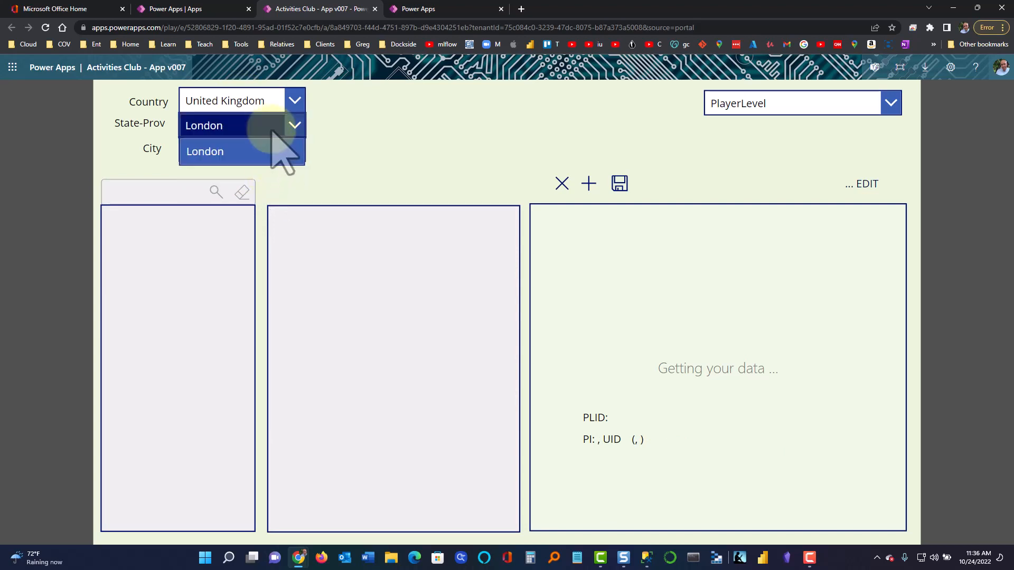
{"action": "left_click", "coordinate": [274, 151]}
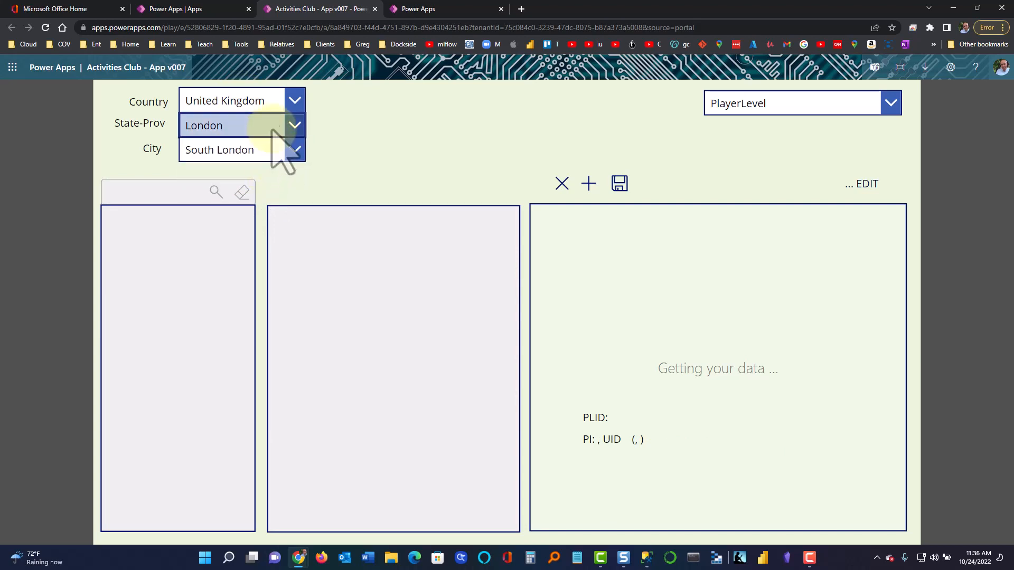
{"action": "left_click", "coordinate": [294, 101]}
{"action": "left_click", "coordinate": [274, 179]}
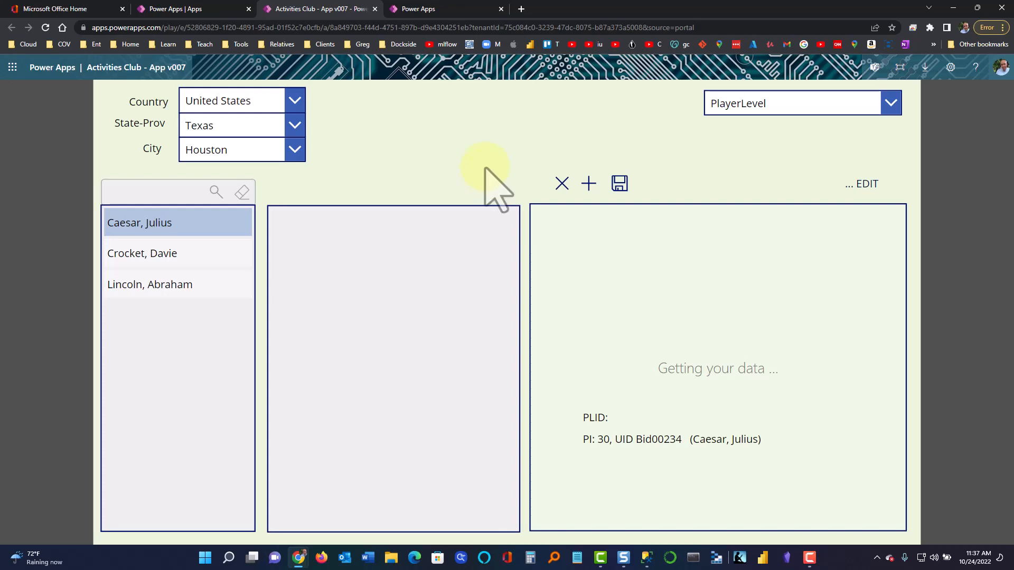
{"action": "left_click", "coordinate": [795, 106]}
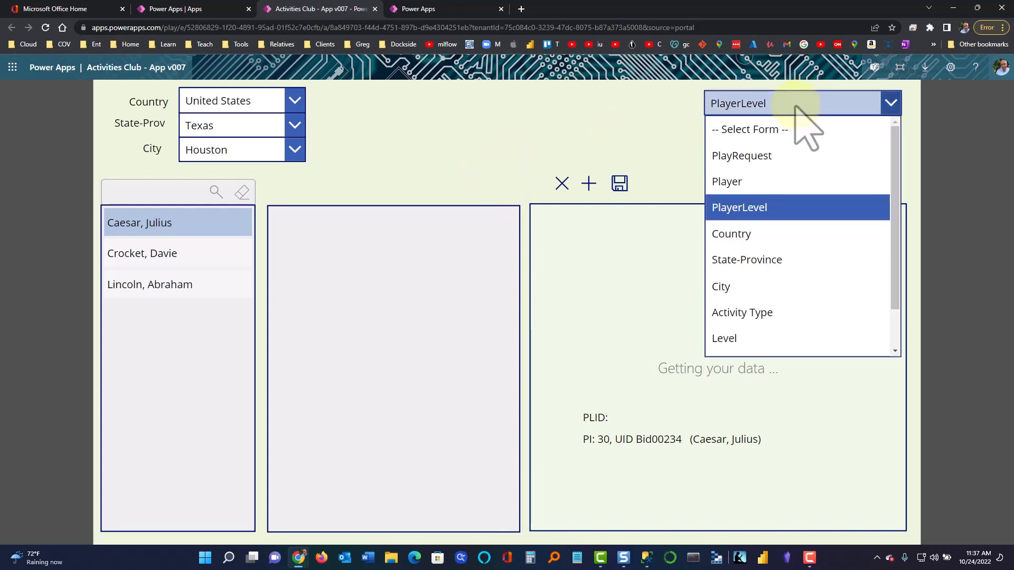
Switch to the Player form filtered to United States and Arlington, and start a new player record
{"action": "left_click", "coordinate": [758, 182]}
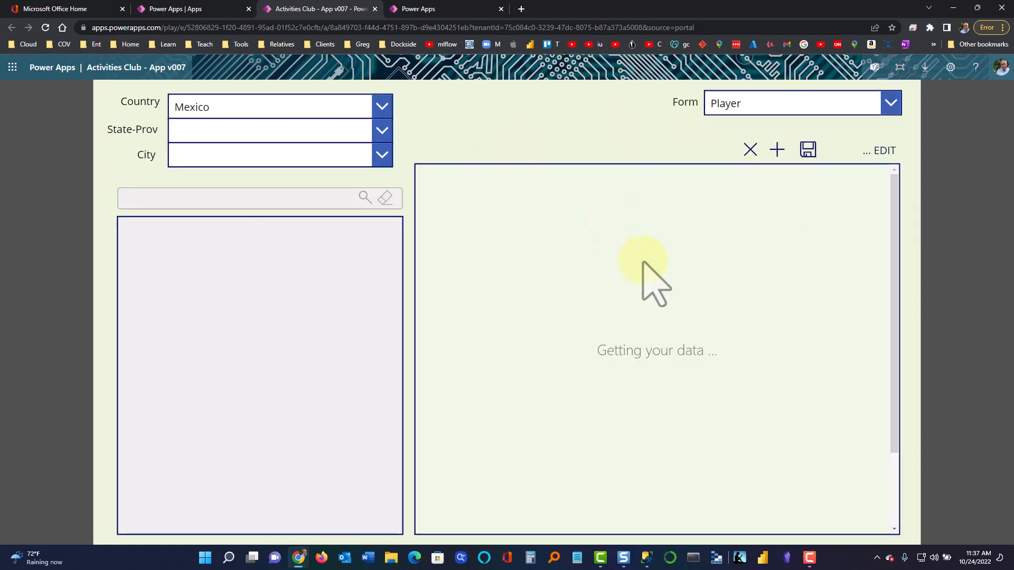
{"action": "left_click", "coordinate": [382, 111]}
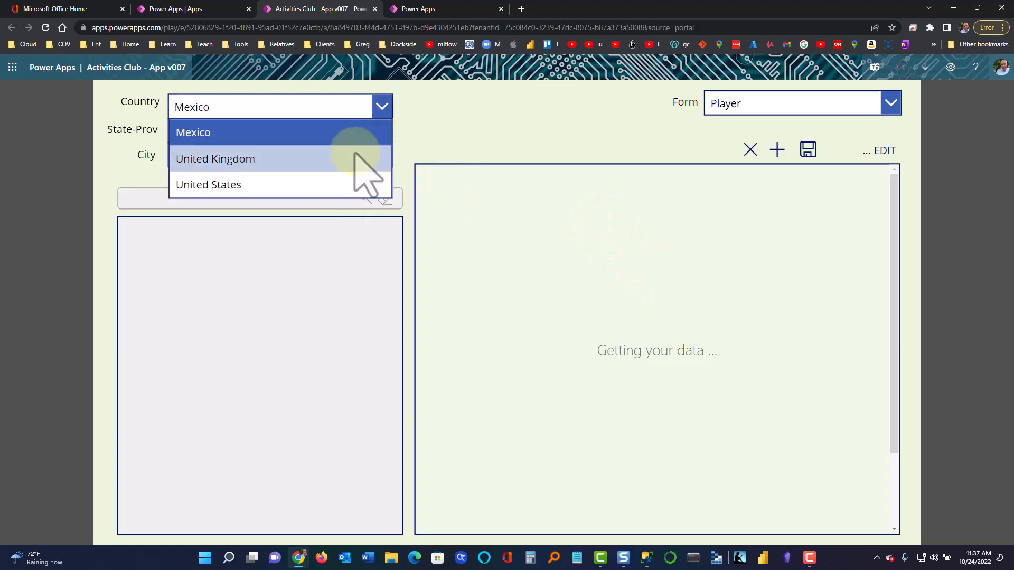
{"action": "left_click", "coordinate": [348, 183]}
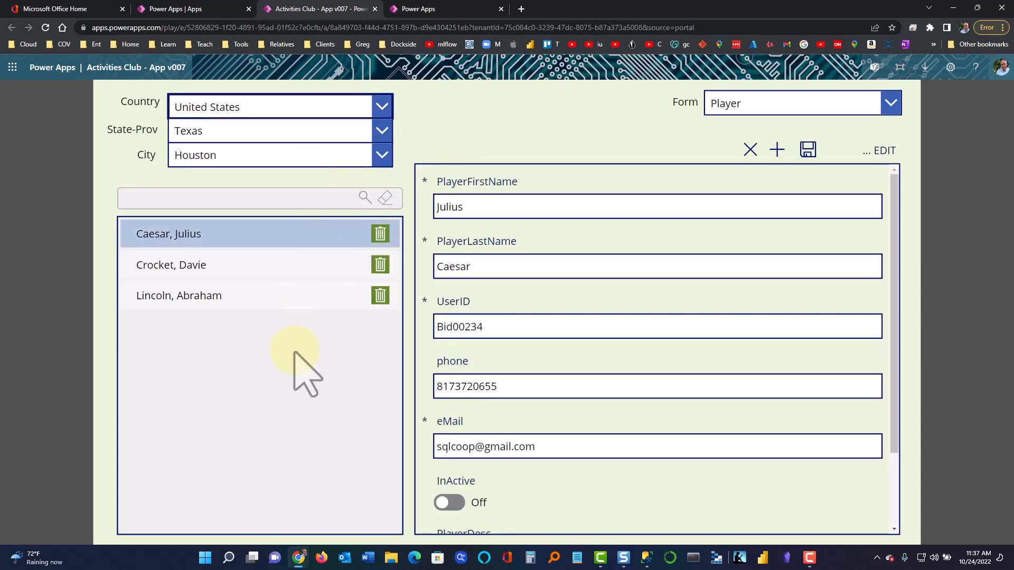
{"action": "left_click", "coordinate": [301, 159]}
{"action": "left_click", "coordinate": [290, 206]}
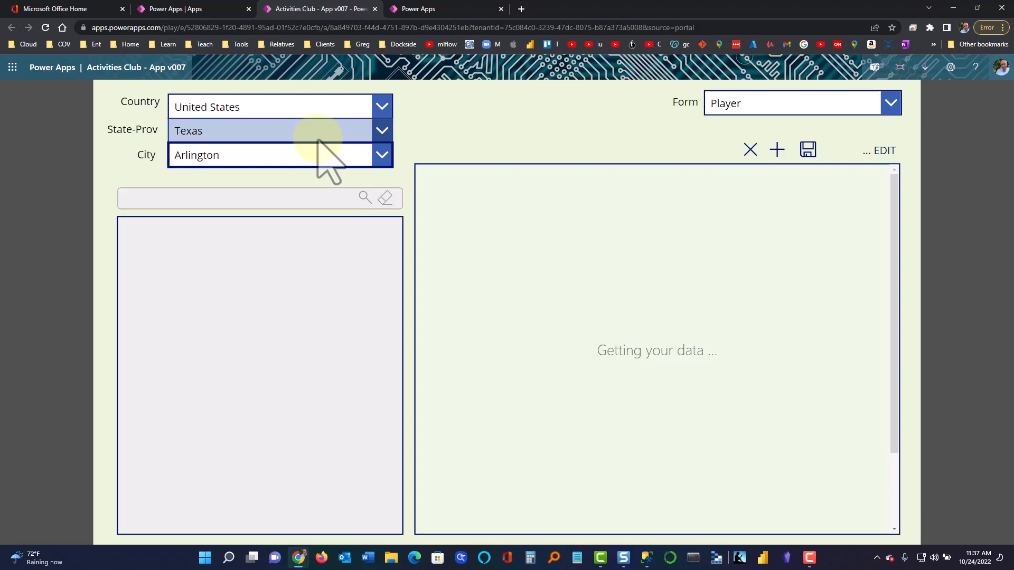
{"action": "left_click", "coordinate": [777, 151]}
Autofill the new player's name, phone and e-mail, add a UserID and description 'old and feeble', and save
{"action": "left_click", "coordinate": [664, 207]}
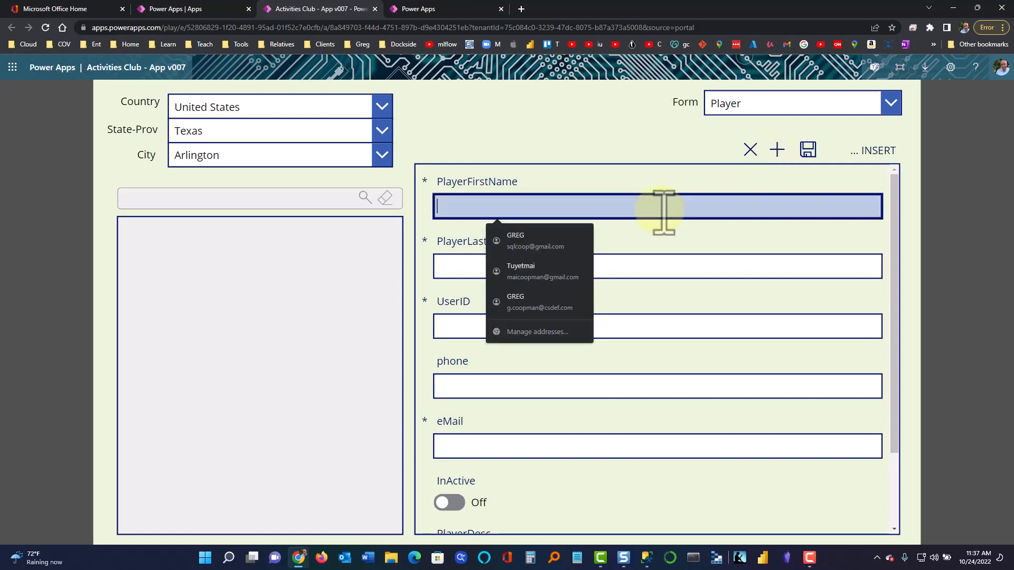
{"action": "left_click", "coordinate": [559, 242]}
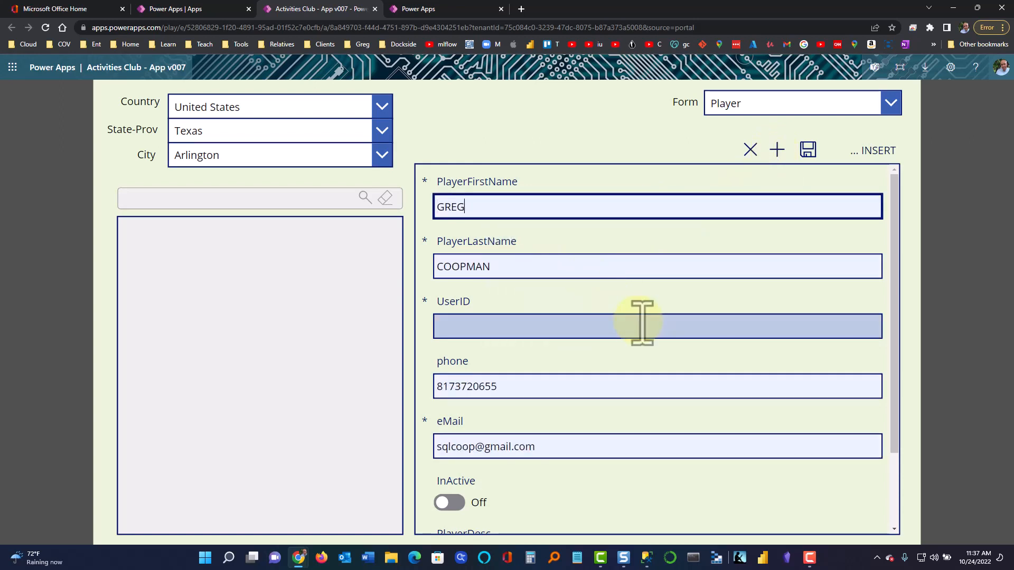
{"action": "left_click", "coordinate": [610, 329]}
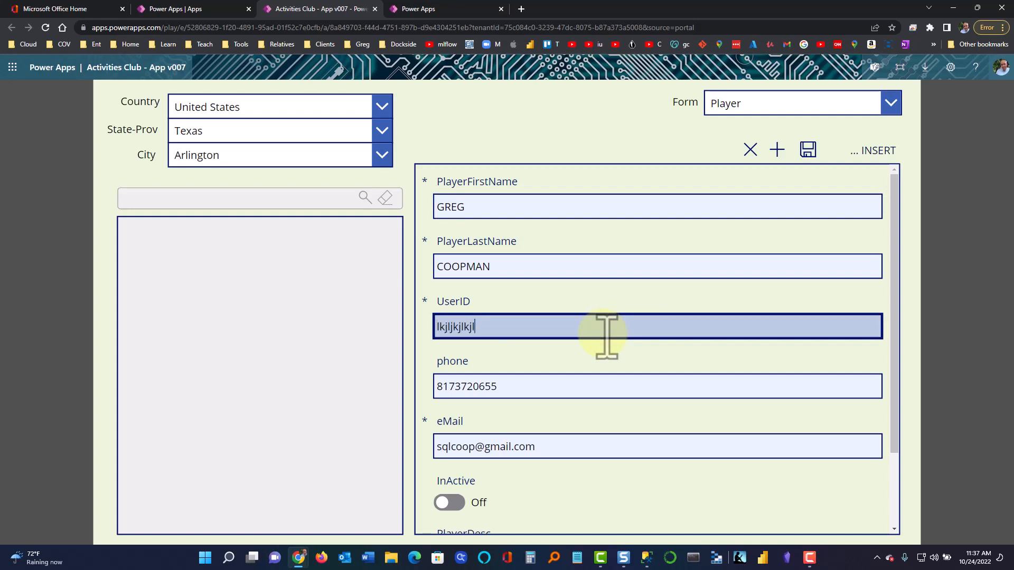
{"action": "scroll", "coordinate": [670, 373], "scroll_direction": "down", "scroll_amount": 3}
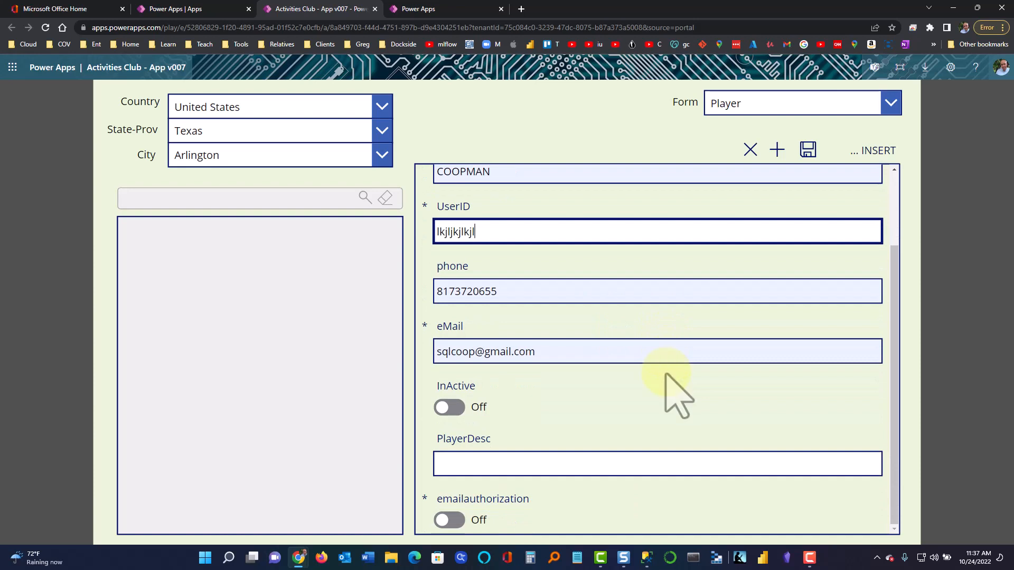
{"action": "left_click", "coordinate": [597, 464]}
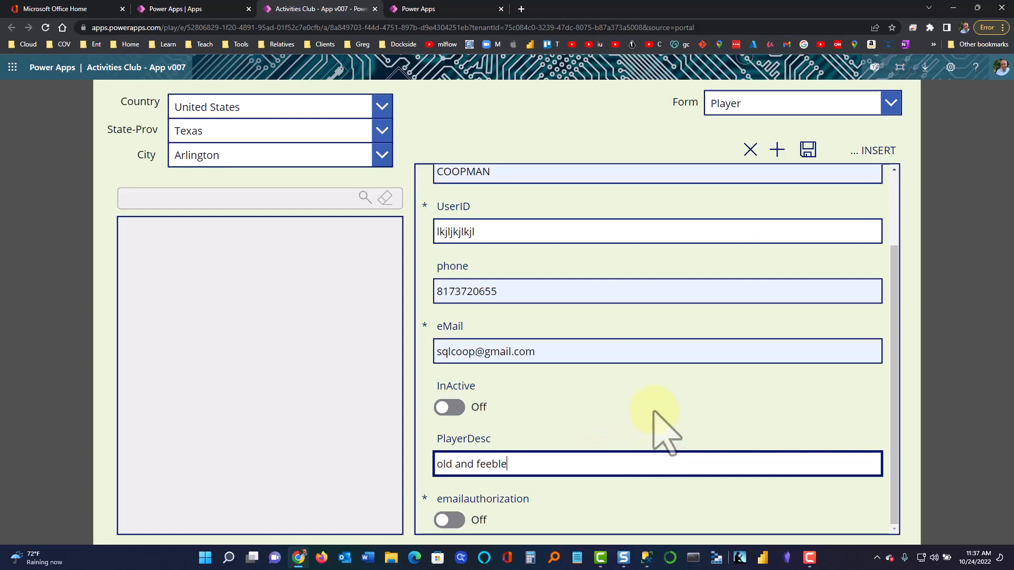
{"action": "scroll", "coordinate": [658, 428], "scroll_direction": "up", "scroll_amount": 2}
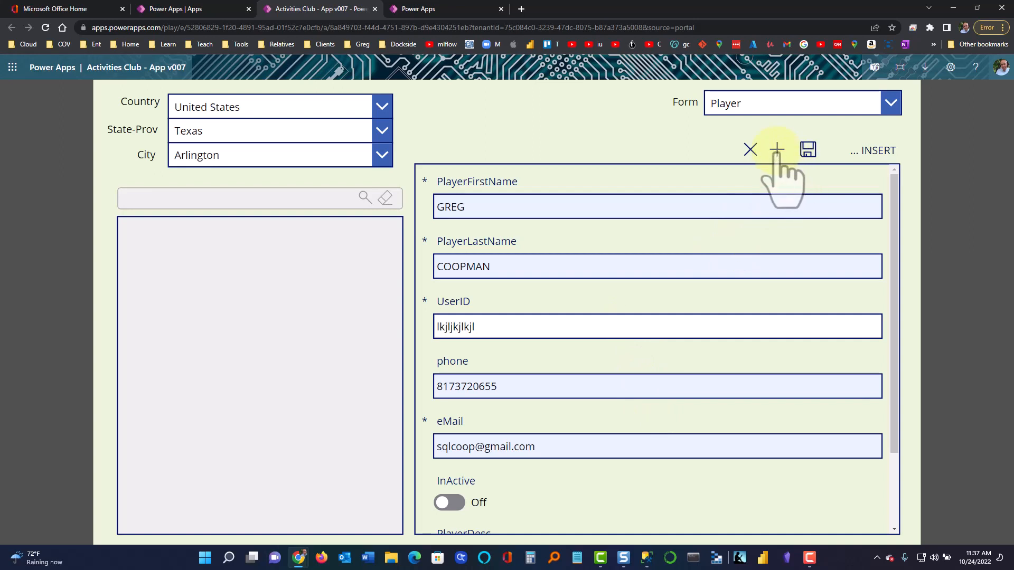
{"action": "left_click", "coordinate": [809, 153]}
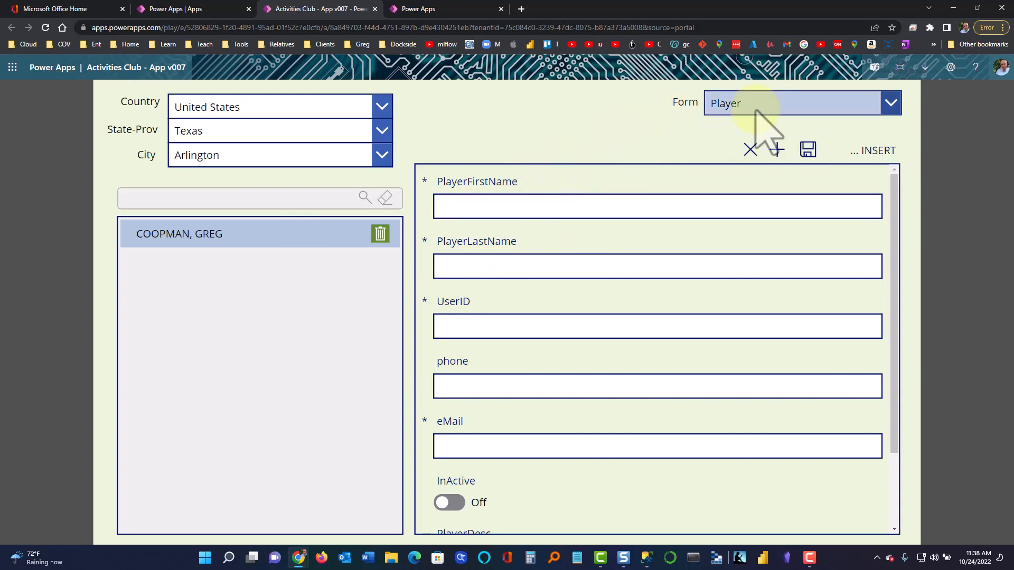
Mark the new Arlington player as InActive and save the change
{"action": "left_click", "coordinate": [239, 236]}
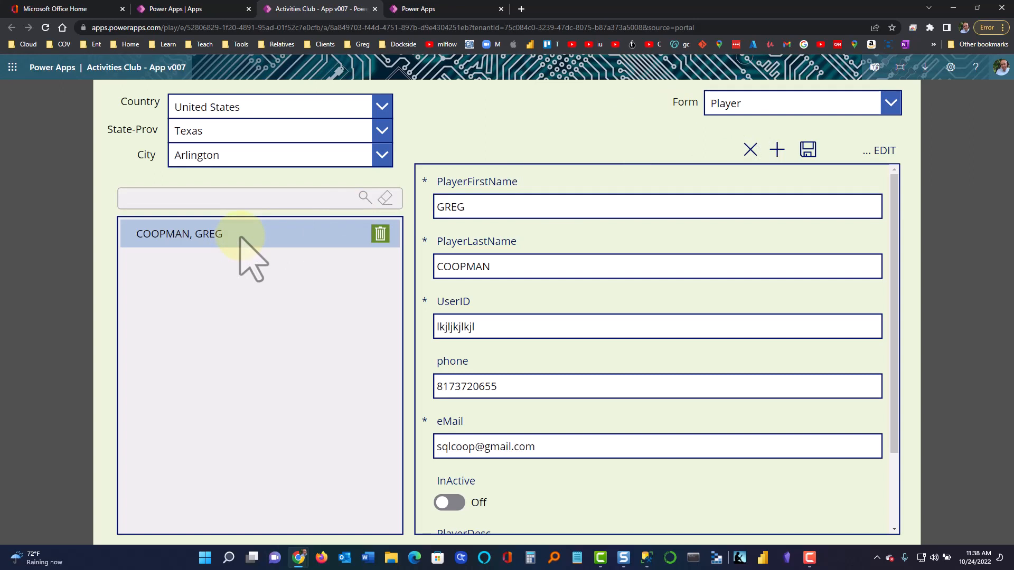
{"action": "scroll", "coordinate": [463, 301], "scroll_direction": "down", "scroll_amount": 1}
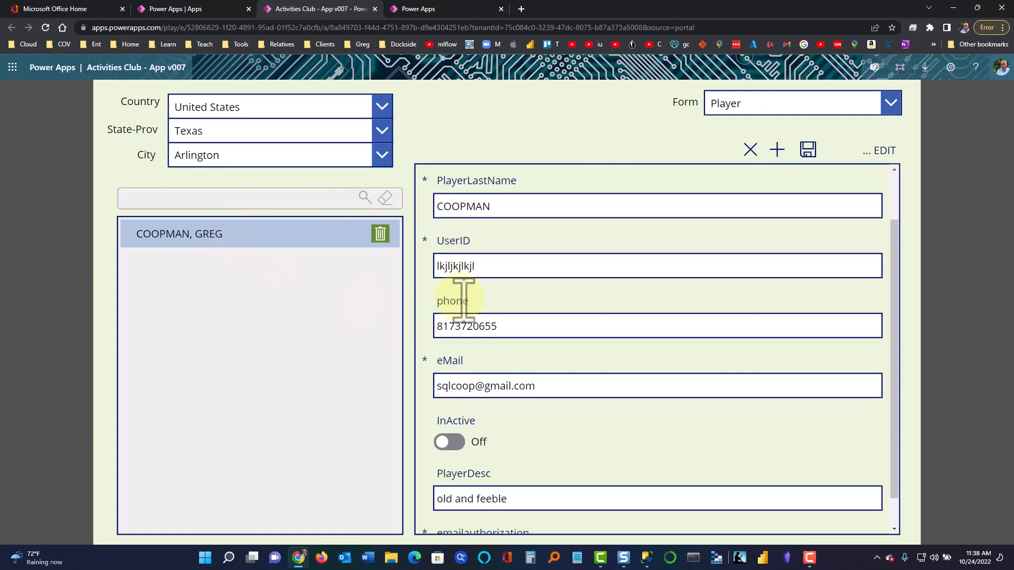
{"action": "left_click", "coordinate": [452, 444]}
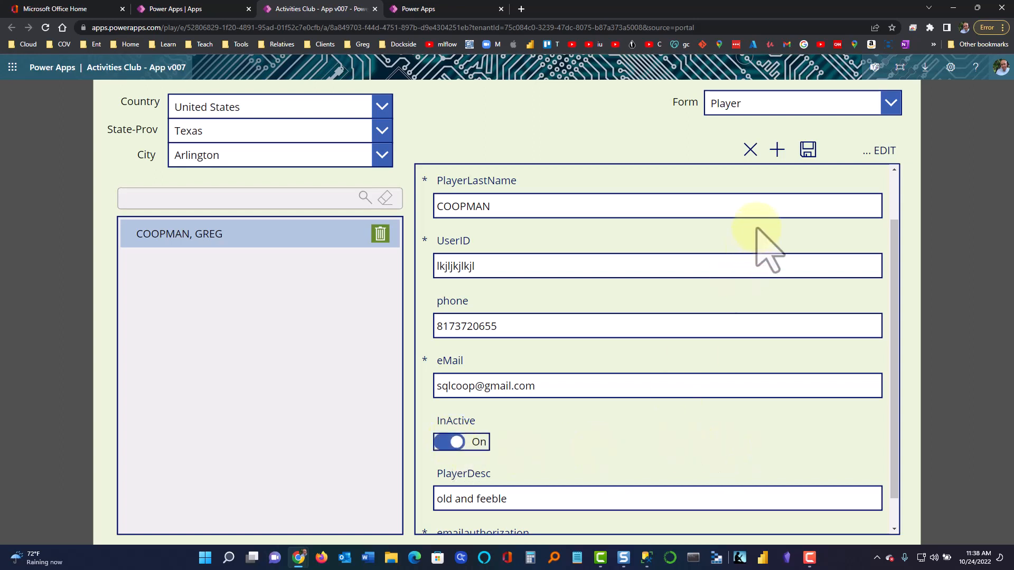
{"action": "left_click", "coordinate": [807, 155]}
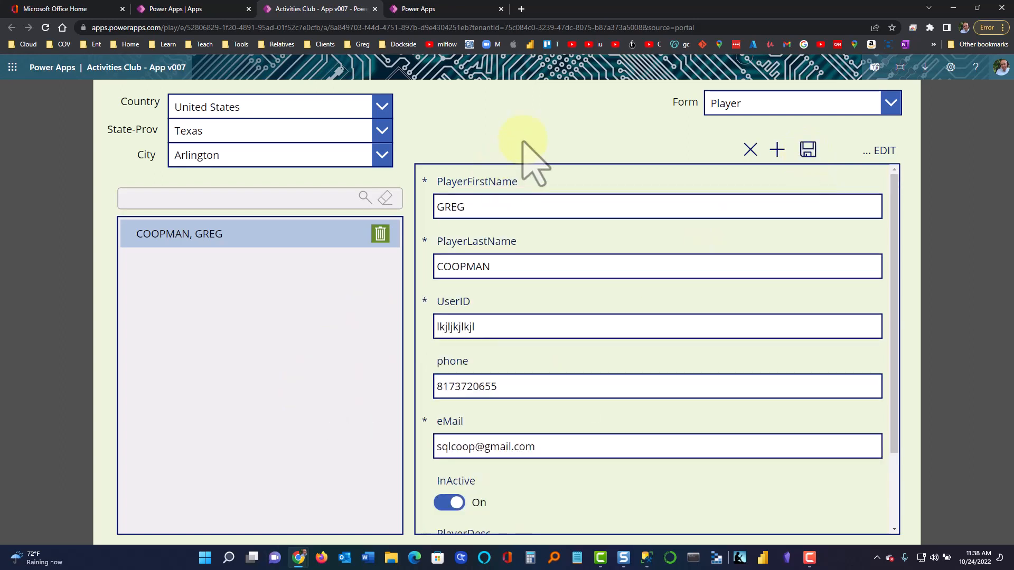
Switch the form to PlayRequest, then State-Province, and bring SQL Server Management Studio forward
{"action": "left_click", "coordinate": [753, 108]}
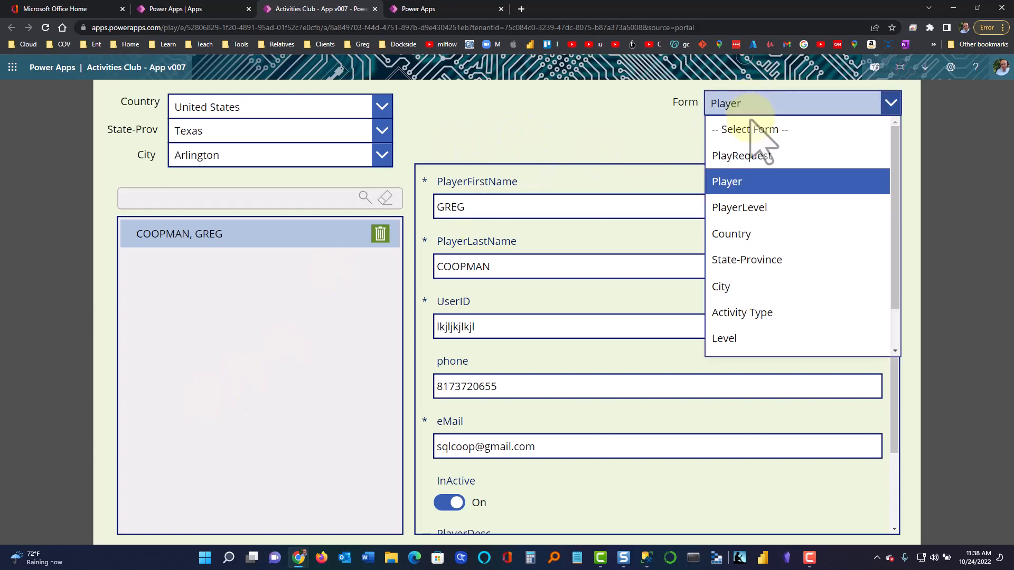
{"action": "left_click", "coordinate": [742, 156]}
{"action": "left_click", "coordinate": [759, 108]}
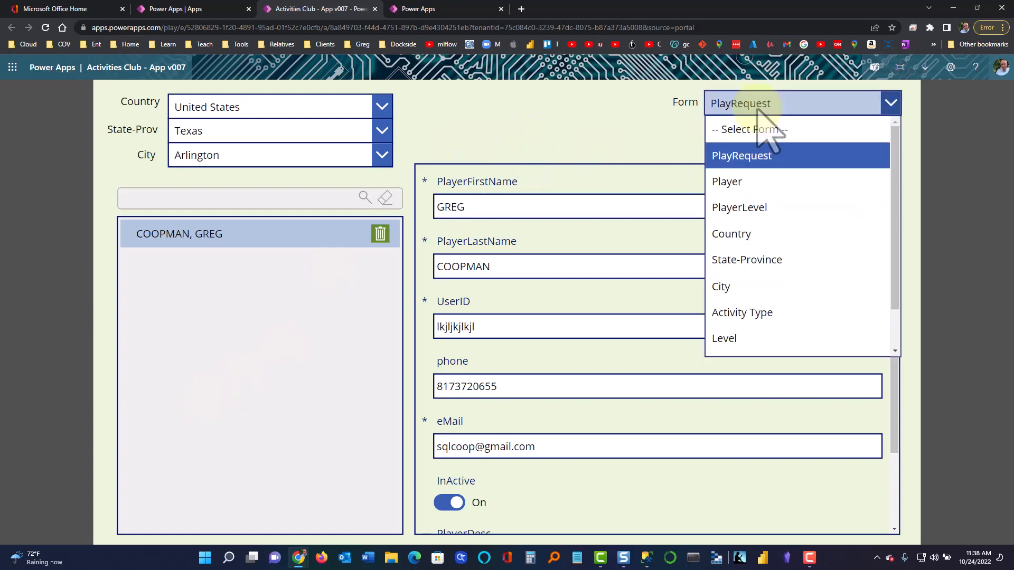
{"action": "left_click", "coordinate": [758, 259]}
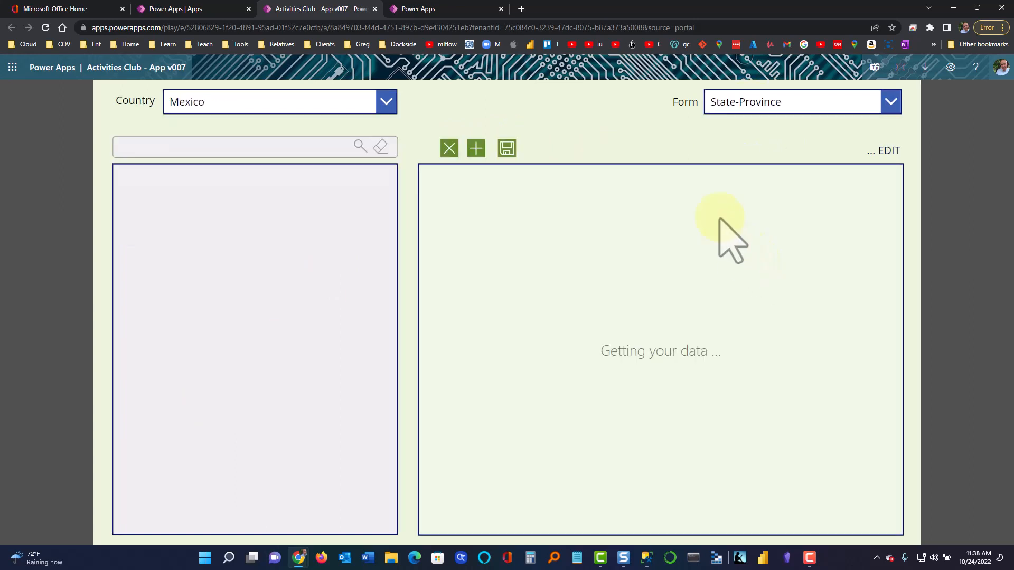
{"action": "left_click", "coordinate": [740, 106]}
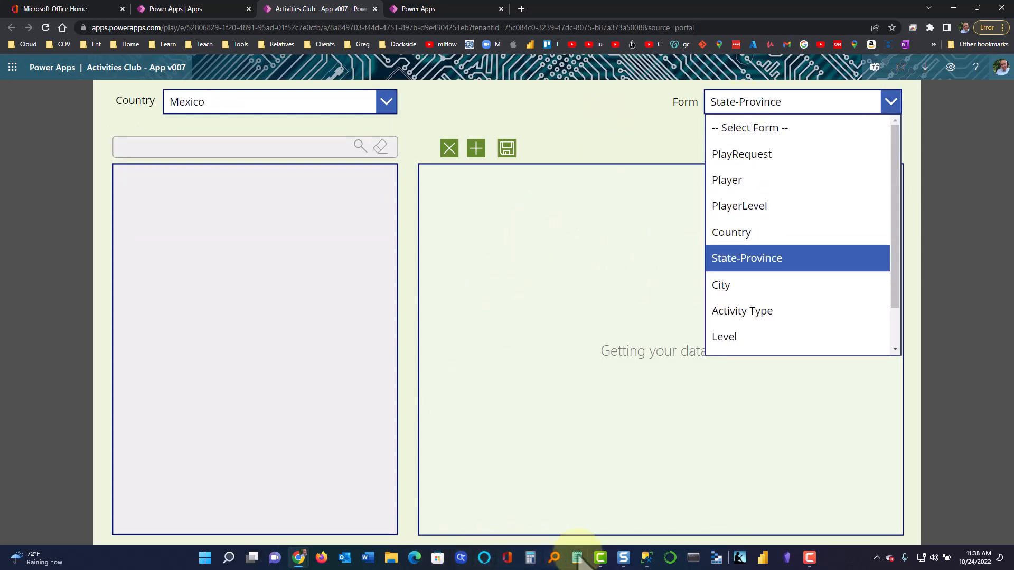
{"action": "mouse_move", "coordinate": [647, 559]}
{"action": "left_click", "coordinate": [650, 520]}
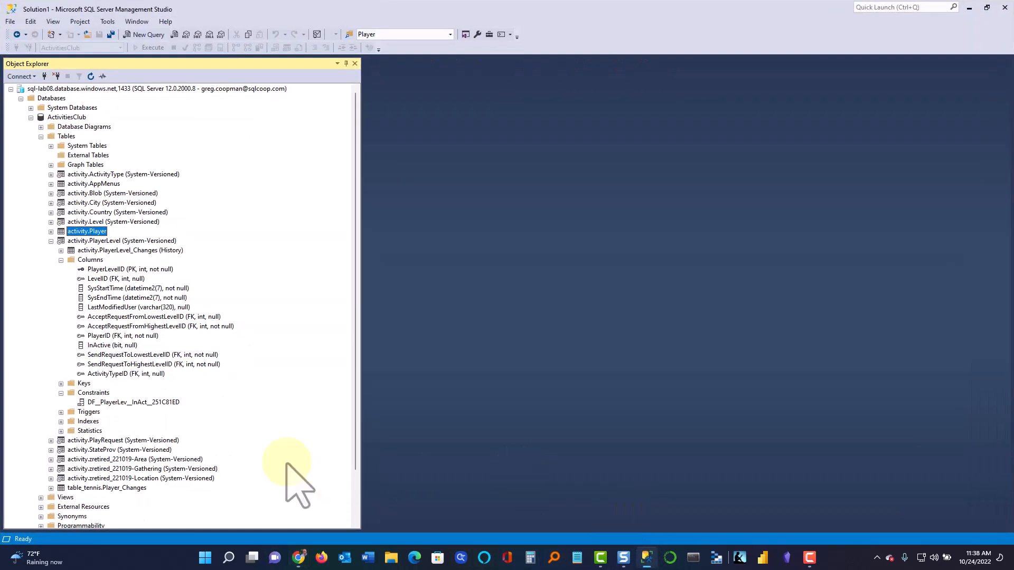
Query the top rows of activity.Player and check the new player's first and last names
{"action": "left_click", "coordinate": [61, 260]}
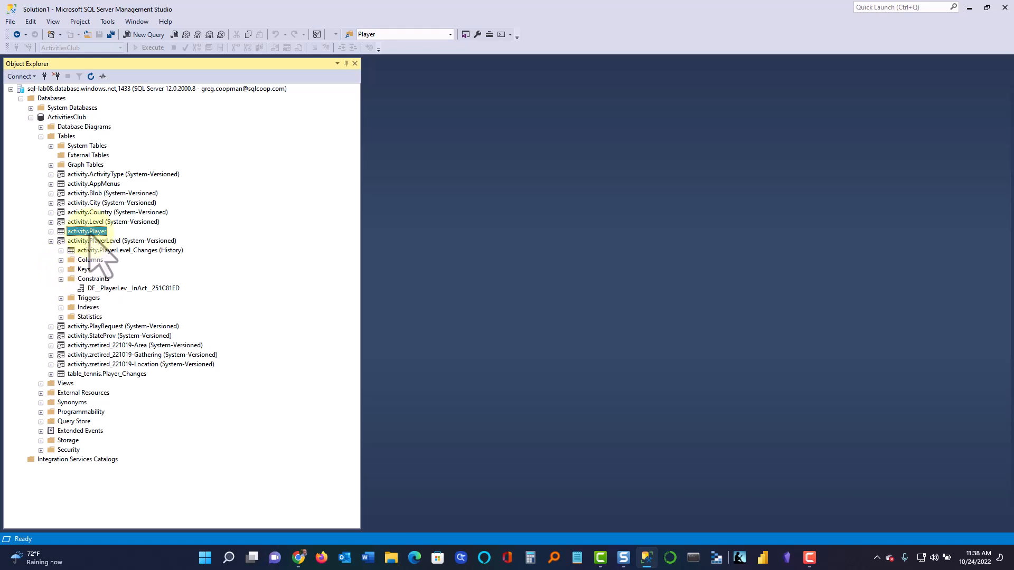
{"action": "right_click", "coordinate": [89, 233]}
{"action": "left_click", "coordinate": [128, 266]}
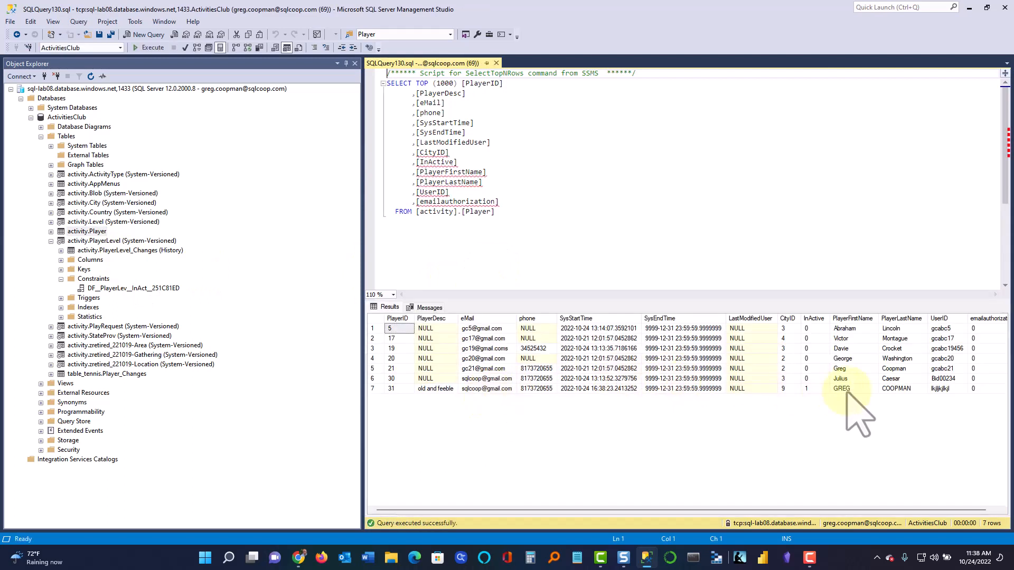
{"action": "left_click", "coordinate": [845, 390]}
{"action": "left_click", "coordinate": [893, 389]}
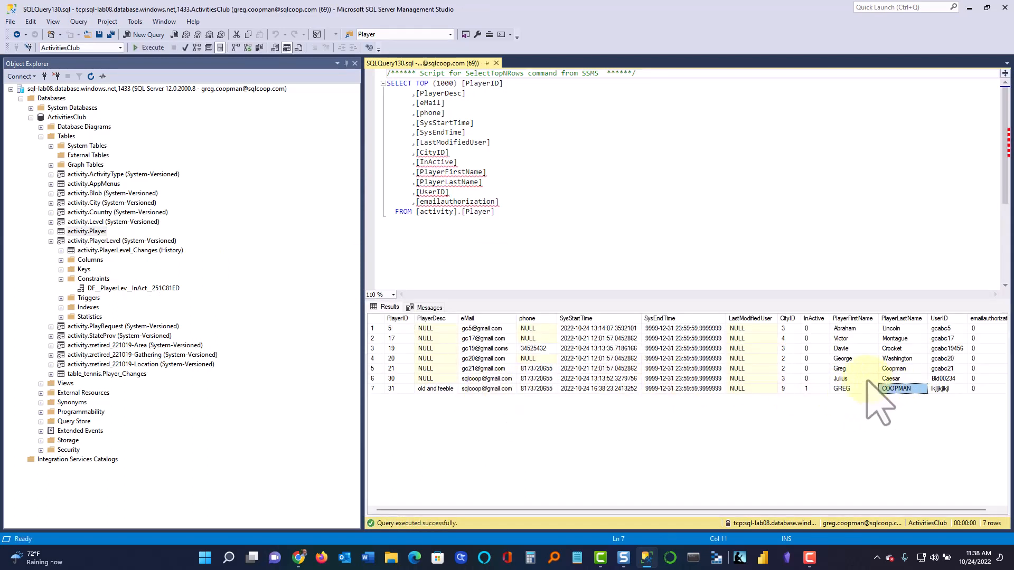
{"action": "left_click", "coordinate": [892, 378]}
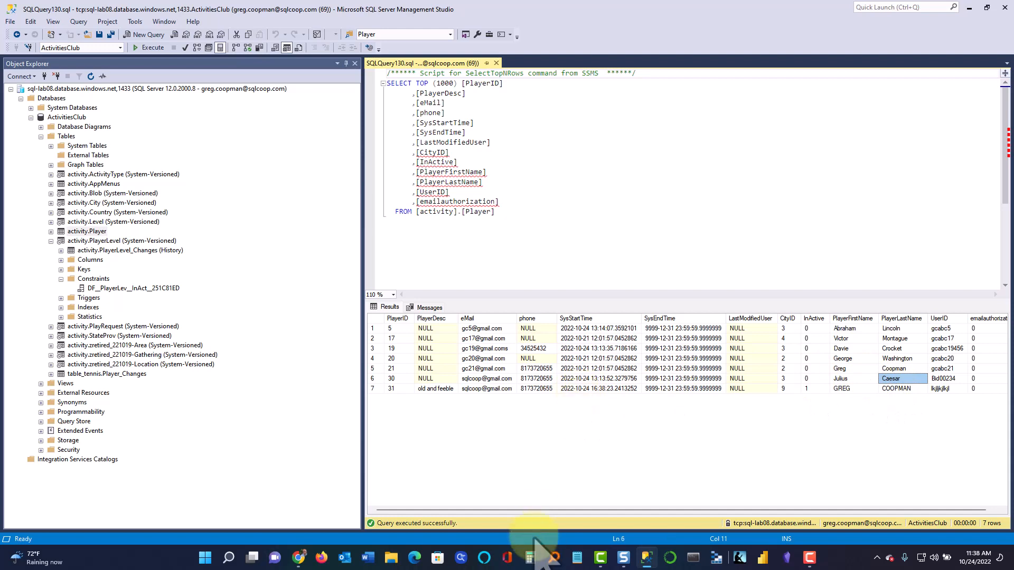
{"action": "mouse_move", "coordinate": [534, 511]}
{"action": "left_mouse_down"}
{"action": "mouse_move", "coordinate": [637, 510]}
{"action": "mouse_move", "coordinate": [536, 511]}
{"action": "left_mouse_up"}
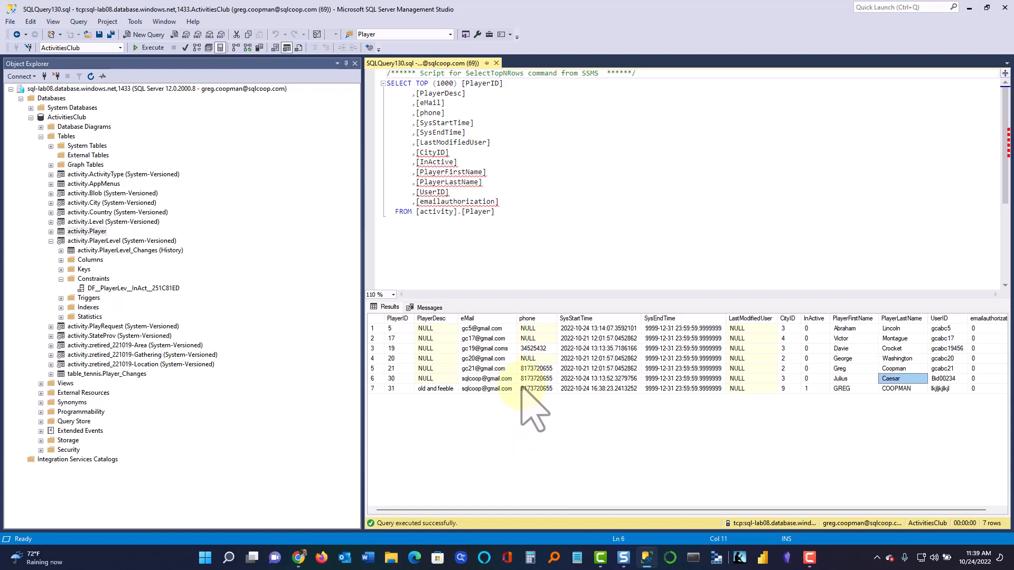
Place the cursor at the end of the query's FROM line, then return to the Activities Club App v007 window
{"action": "left_click", "coordinate": [502, 246]}
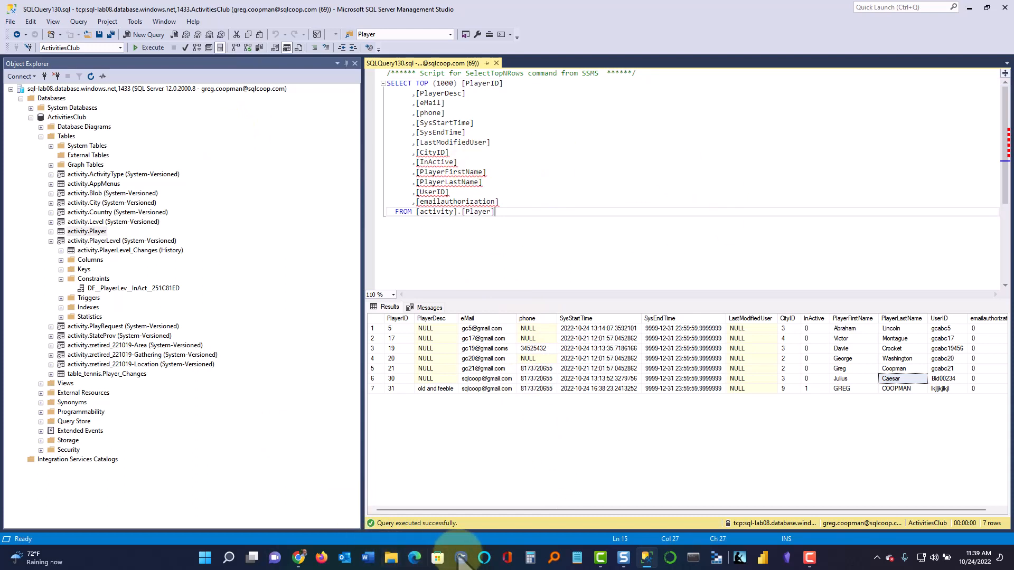
{"action": "mouse_move", "coordinate": [608, 564]}
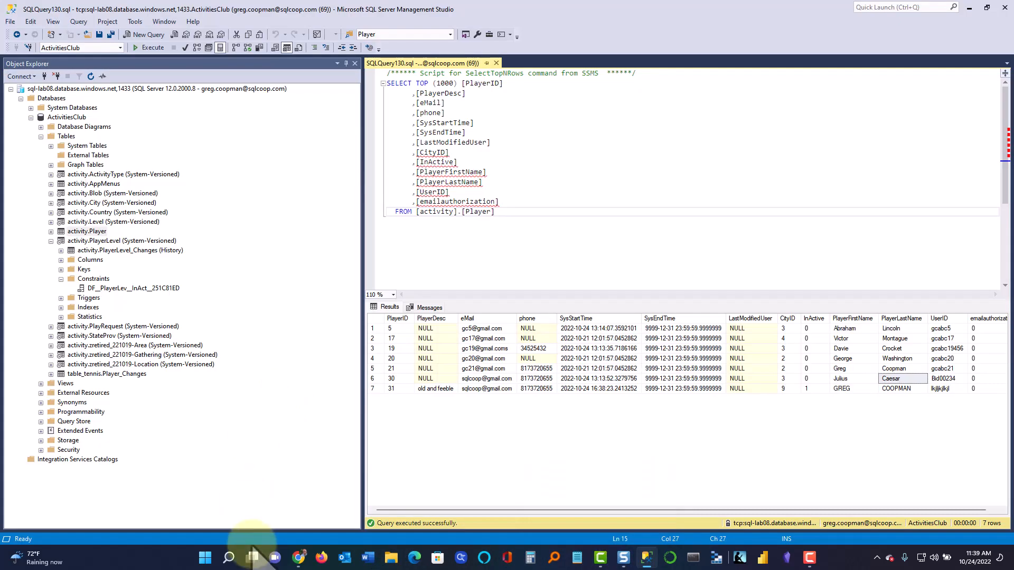
{"action": "mouse_move", "coordinate": [300, 545]}
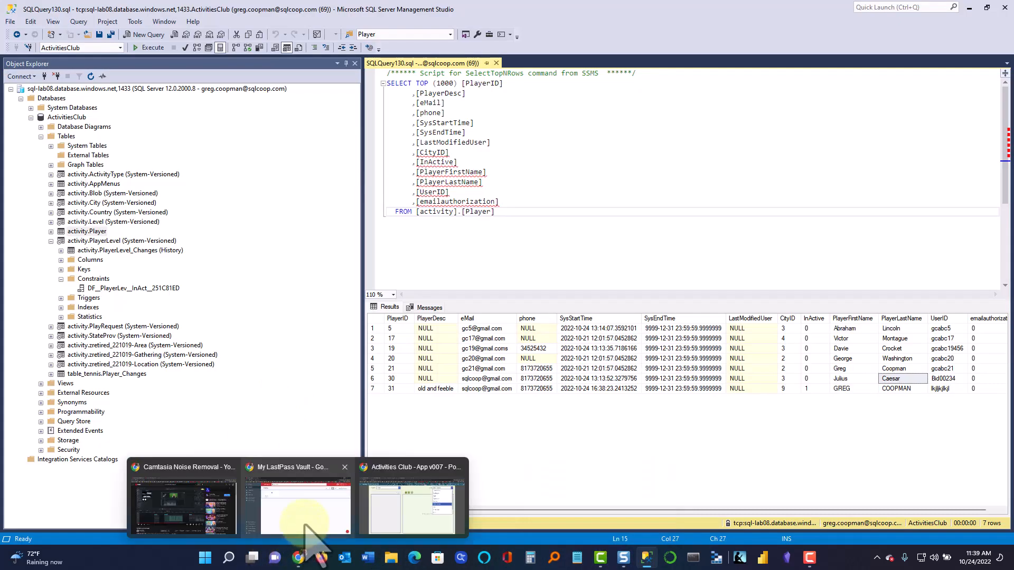
{"action": "left_click", "coordinate": [388, 526]}
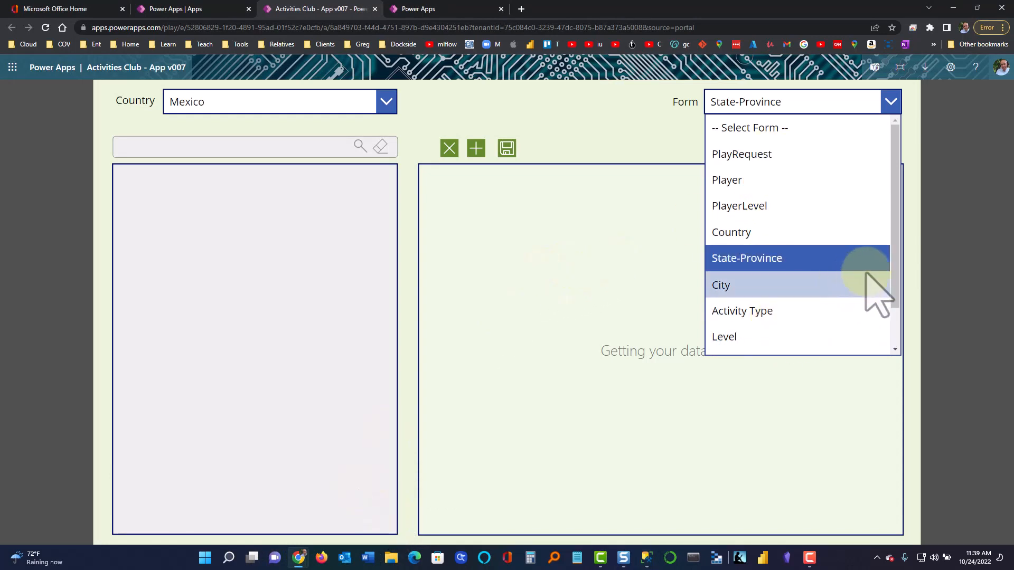
Scroll the form list down to Data Model and Blob, then close it keeping State-Province
{"action": "left_click_drag", "start_coordinate": [892, 279], "coordinate": [885, 319]}
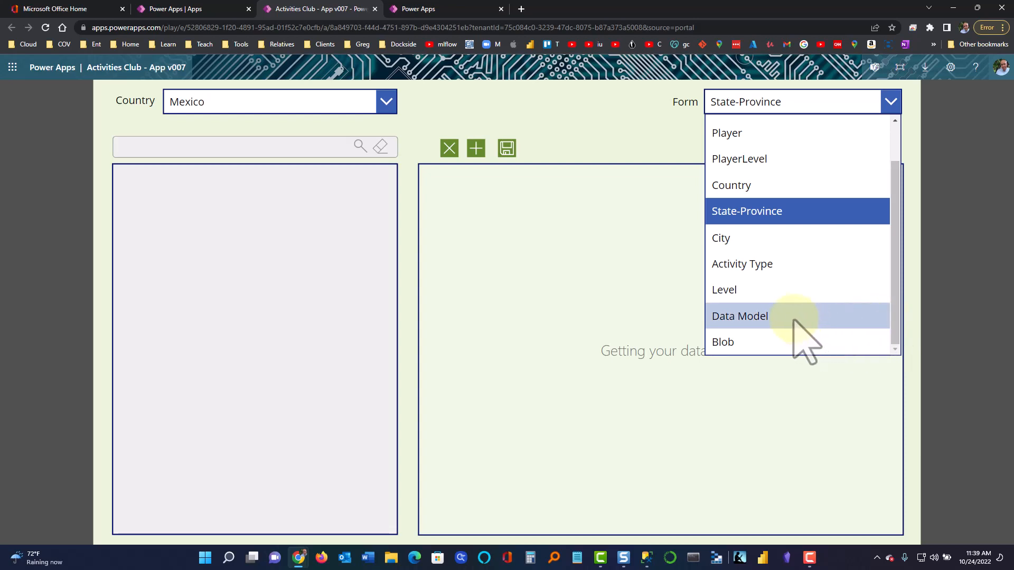
{"action": "left_click", "coordinate": [570, 133]}
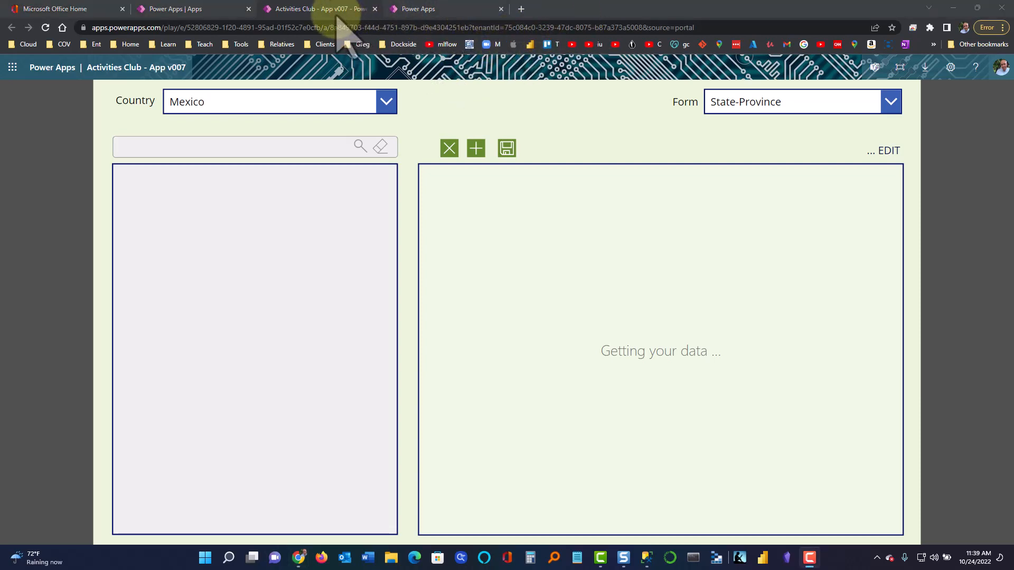
Close the running app and open Activities Club - App v007 in Studio, skipping the welcome dialog
{"action": "left_click", "coordinate": [375, 9]}
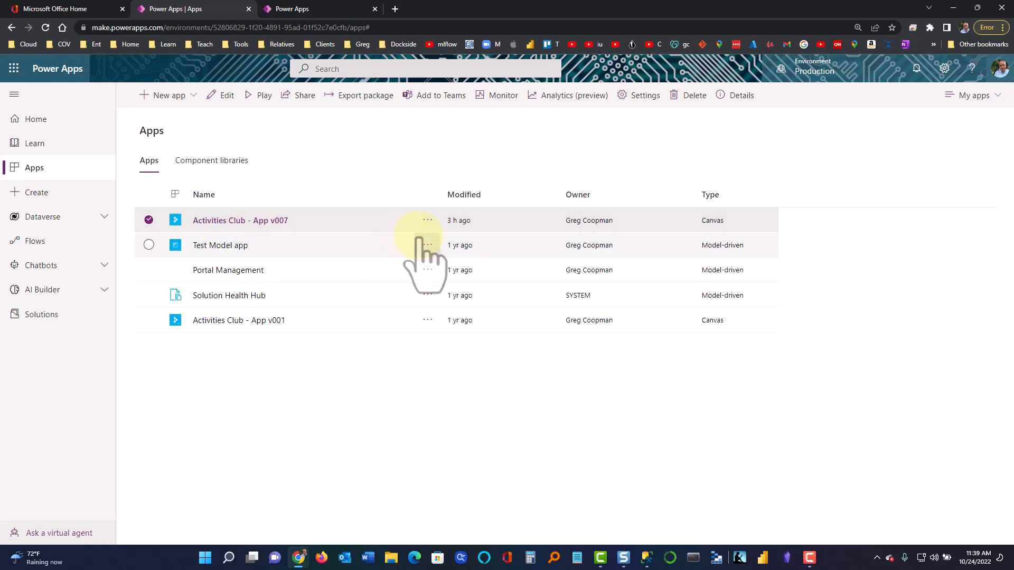
{"action": "left_click", "coordinate": [426, 221]}
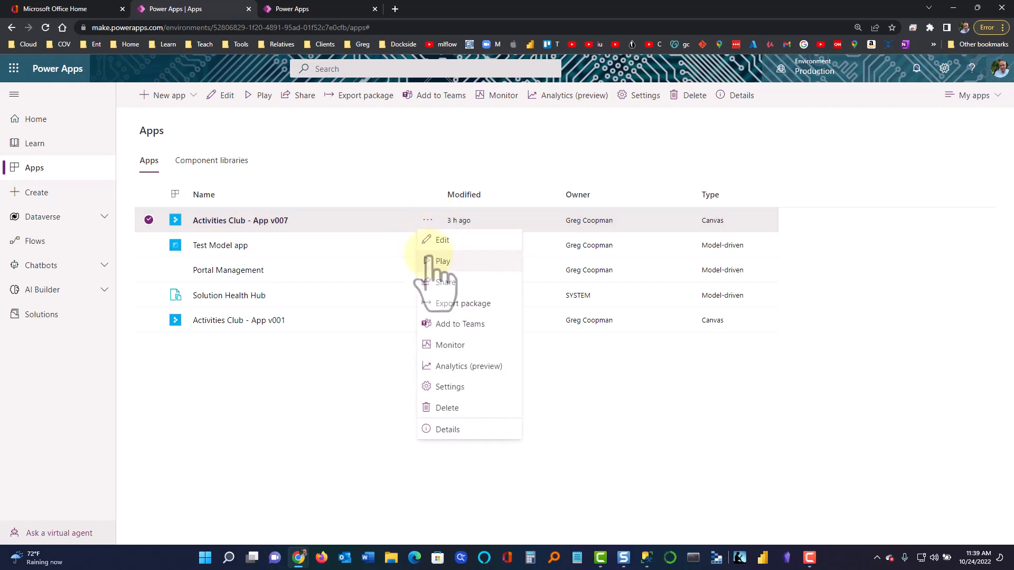
{"action": "left_click", "coordinate": [444, 244]}
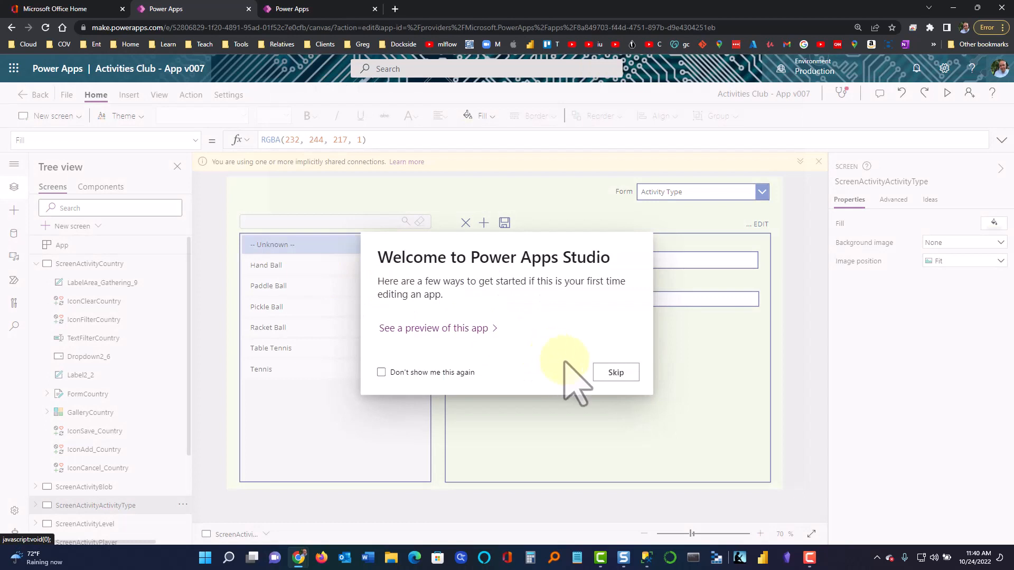
{"action": "left_click", "coordinate": [614, 373]}
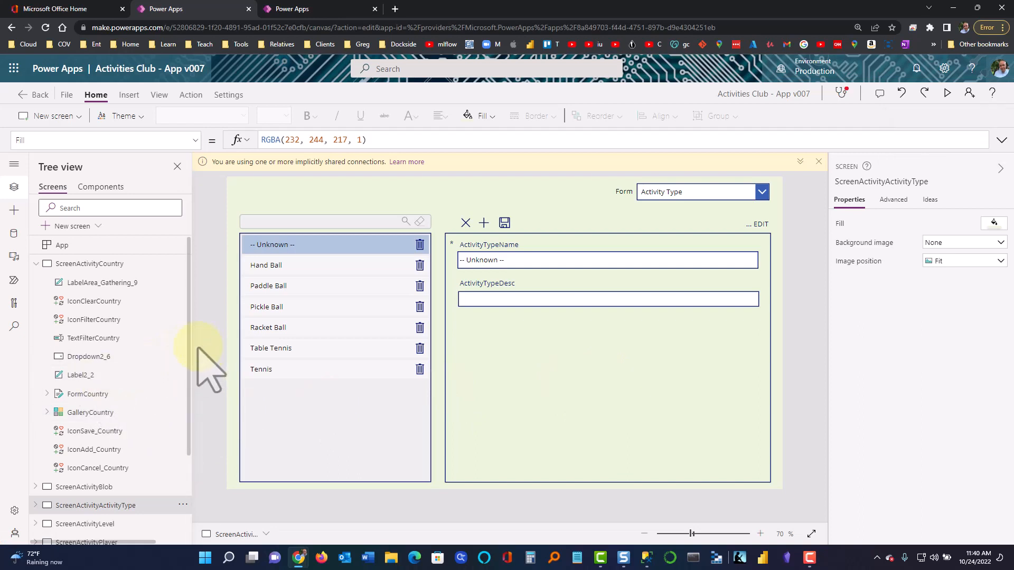
Collapse ScreenActivityCountry, expand the left rail's labels, and close Tree view
{"action": "left_click", "coordinate": [35, 263]}
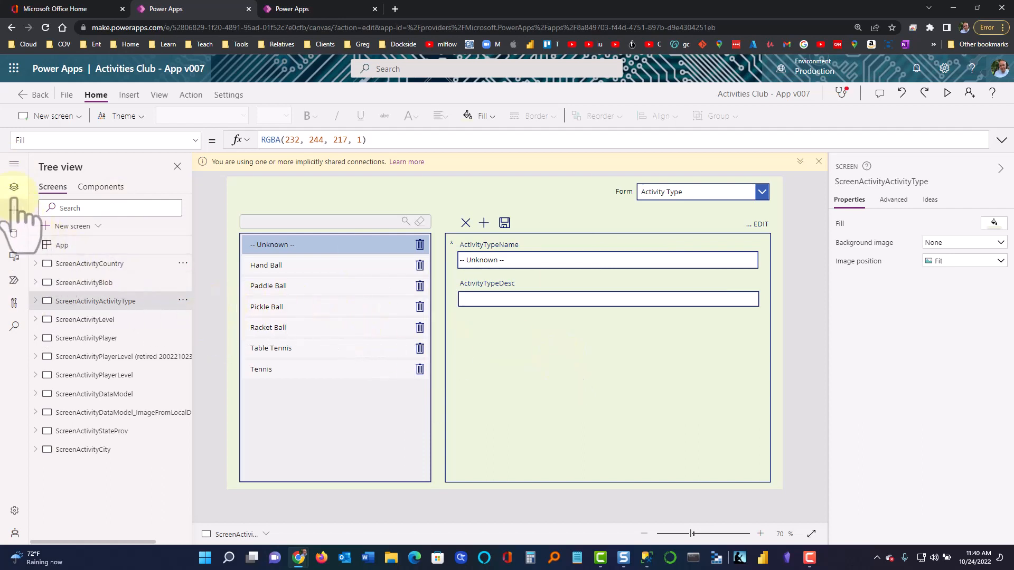
{"action": "left_click", "coordinate": [14, 164]}
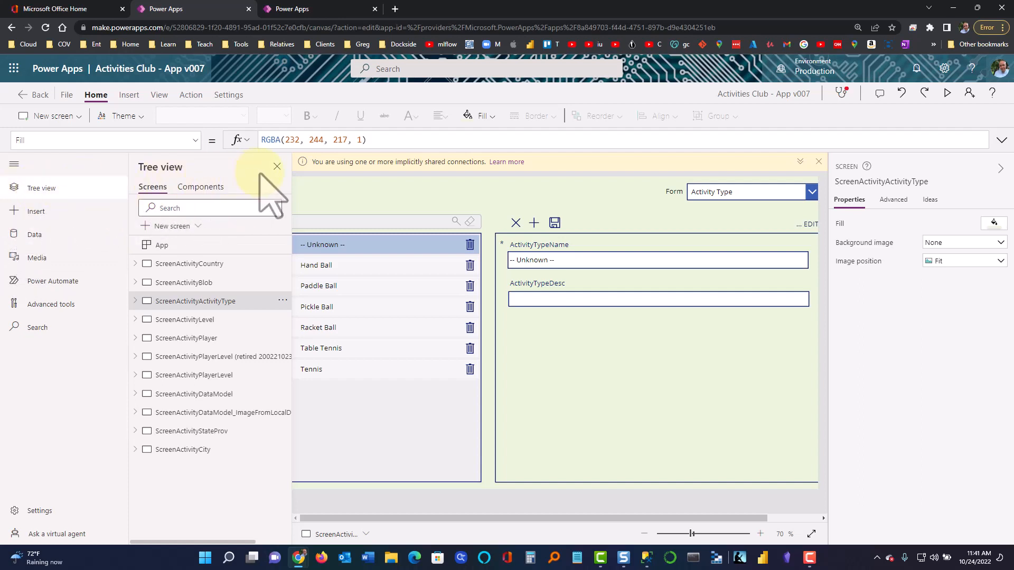
{"action": "left_click", "coordinate": [276, 166]}
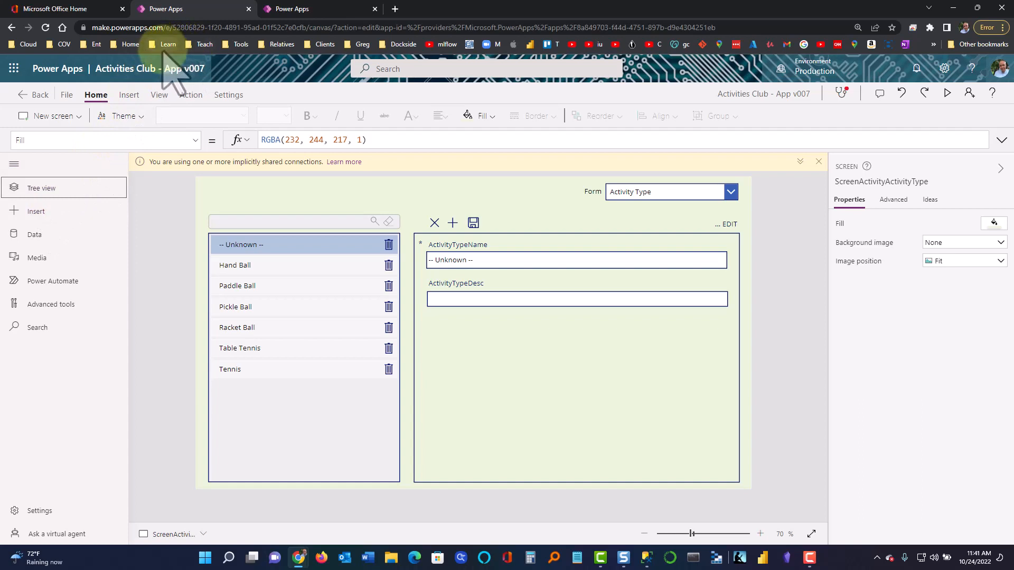
Browse the Insert tab's Media list without inserting, then reopen Tree view and collapse the properties pane
{"action": "left_click", "coordinate": [128, 96]}
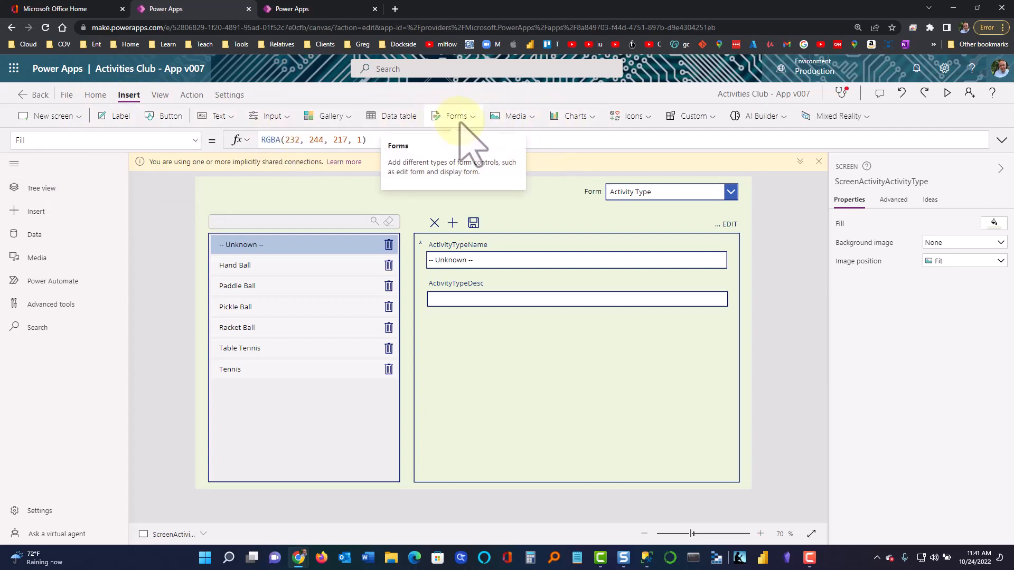
{"action": "left_click", "coordinate": [516, 117]}
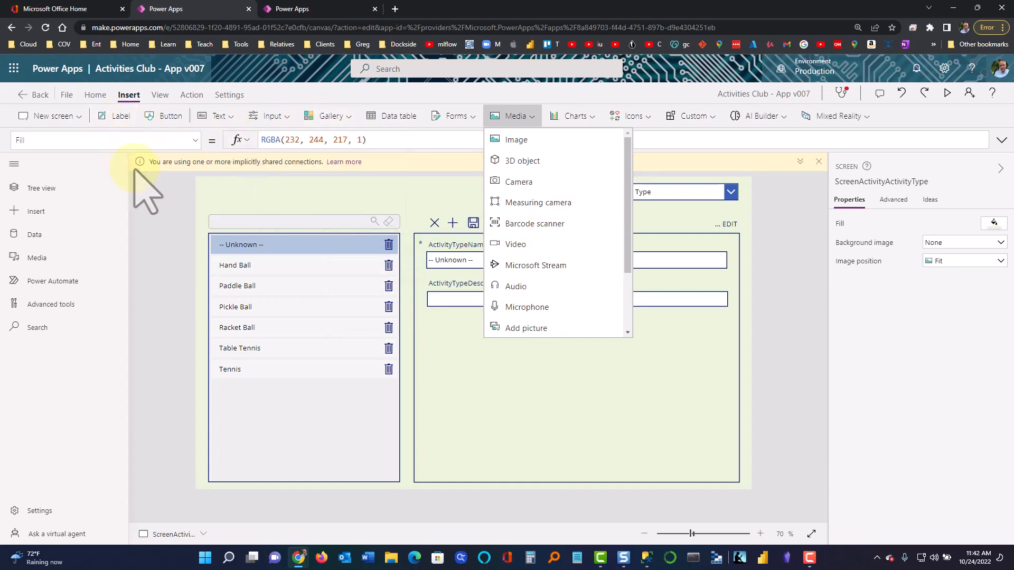
{"action": "left_click", "coordinate": [169, 202]}
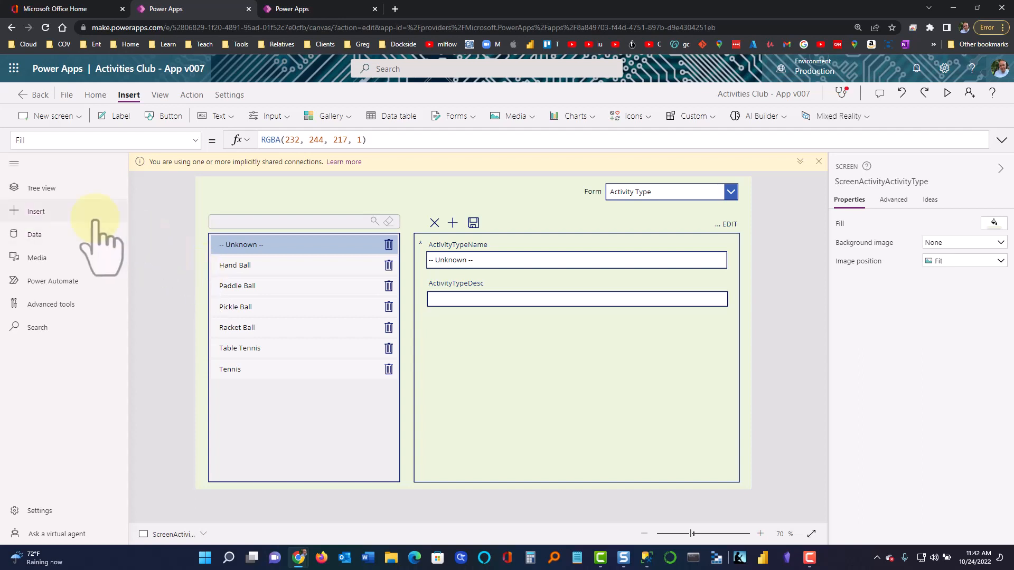
{"action": "left_click", "coordinate": [33, 189]}
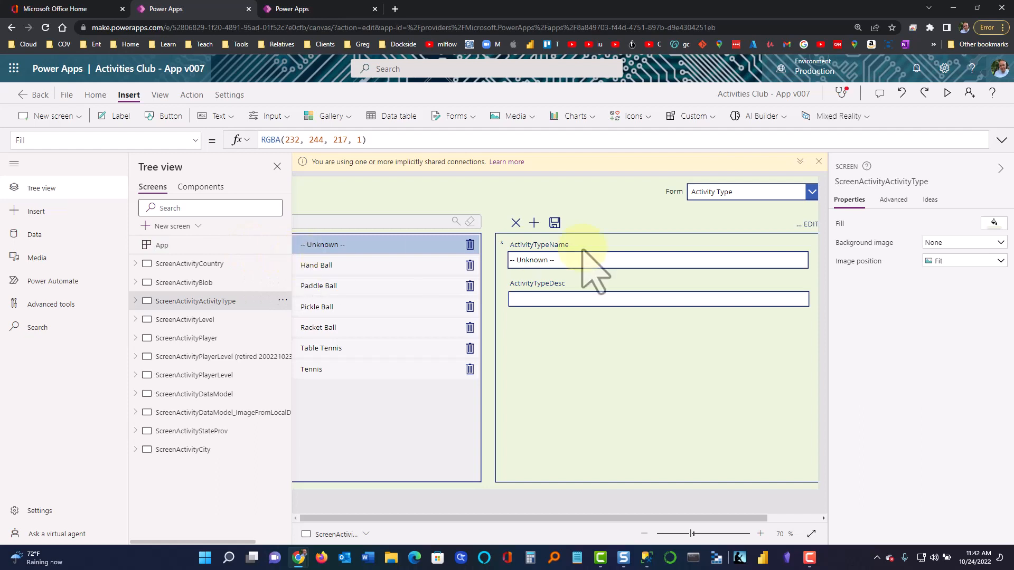
{"action": "left_click", "coordinate": [1000, 168]}
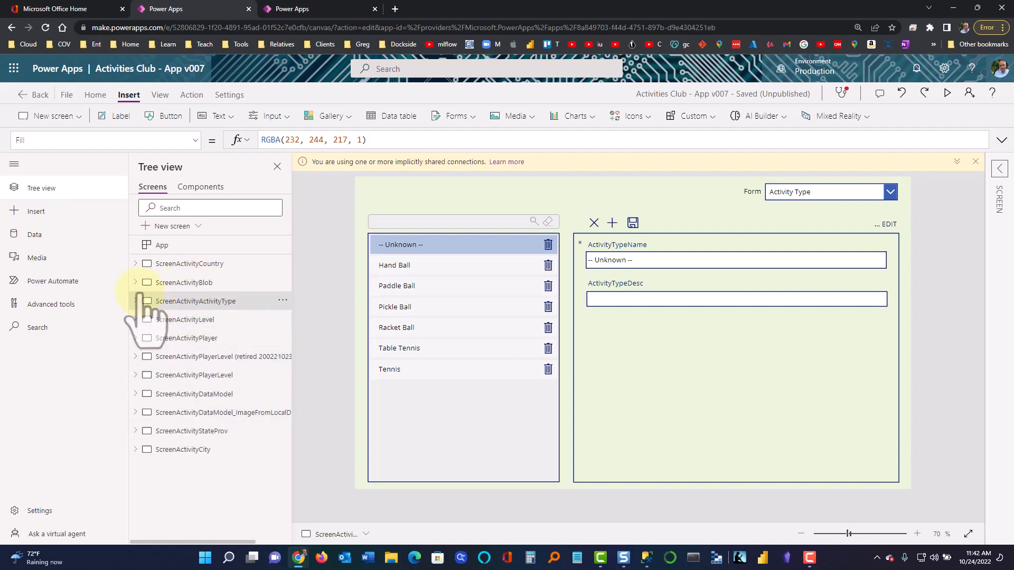
Expand ScreenActivityCountry and inspect the Form label and the gallery's country name label formulas
{"action": "left_click", "coordinate": [136, 264]}
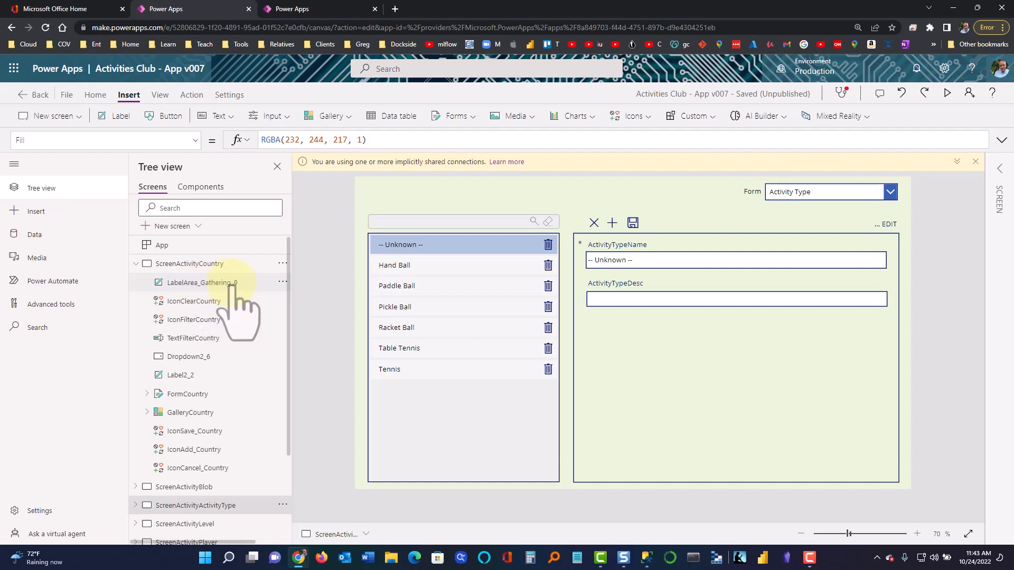
{"action": "left_click", "coordinate": [182, 283]}
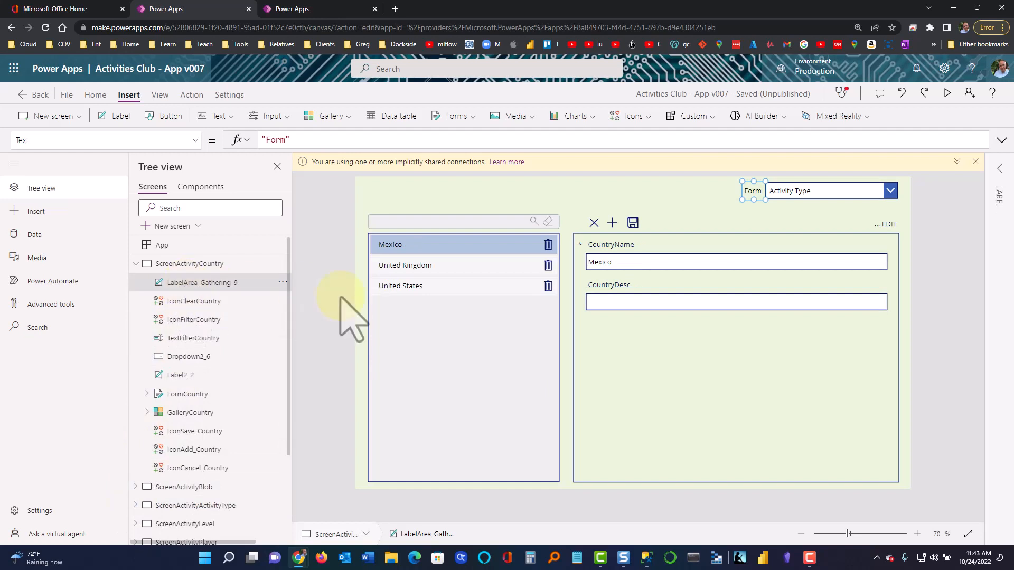
{"action": "left_click", "coordinate": [474, 271]}
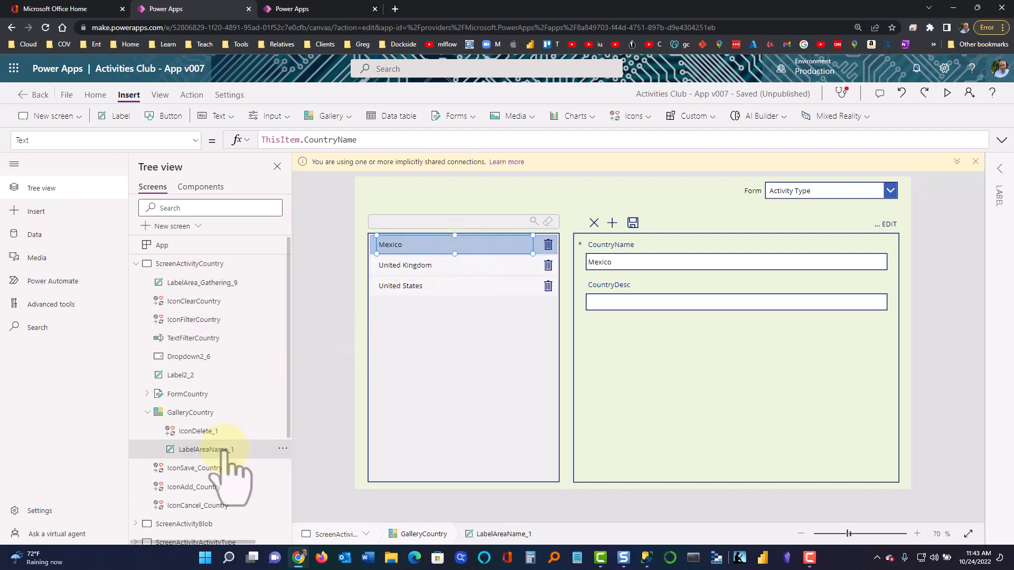
{"action": "left_click", "coordinate": [232, 286]}
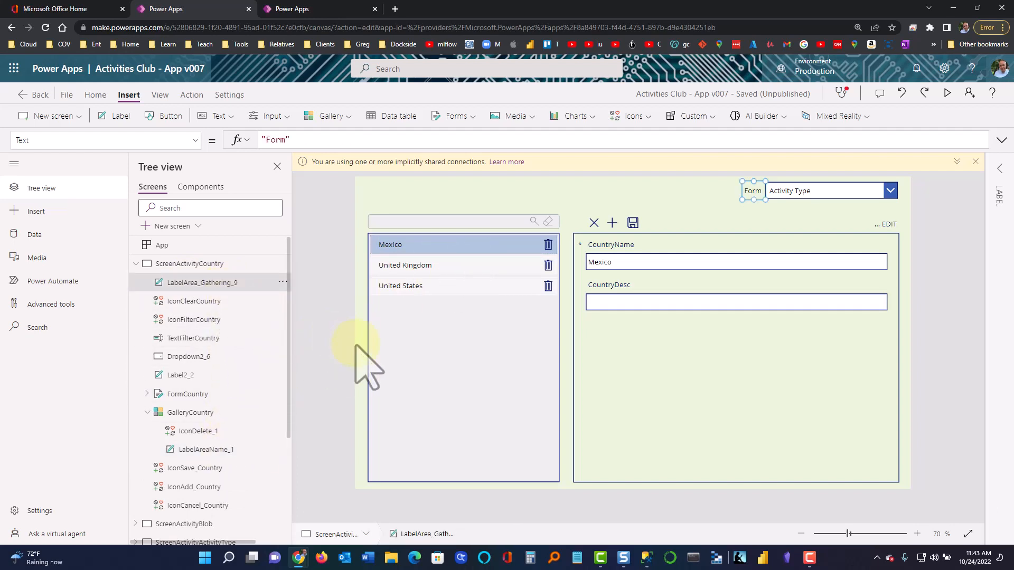
Compare the IconClearCountry Reset(TextFilterCountry), IconFilterCountry and TextFilterCountry formulas
{"action": "left_click", "coordinate": [206, 304]}
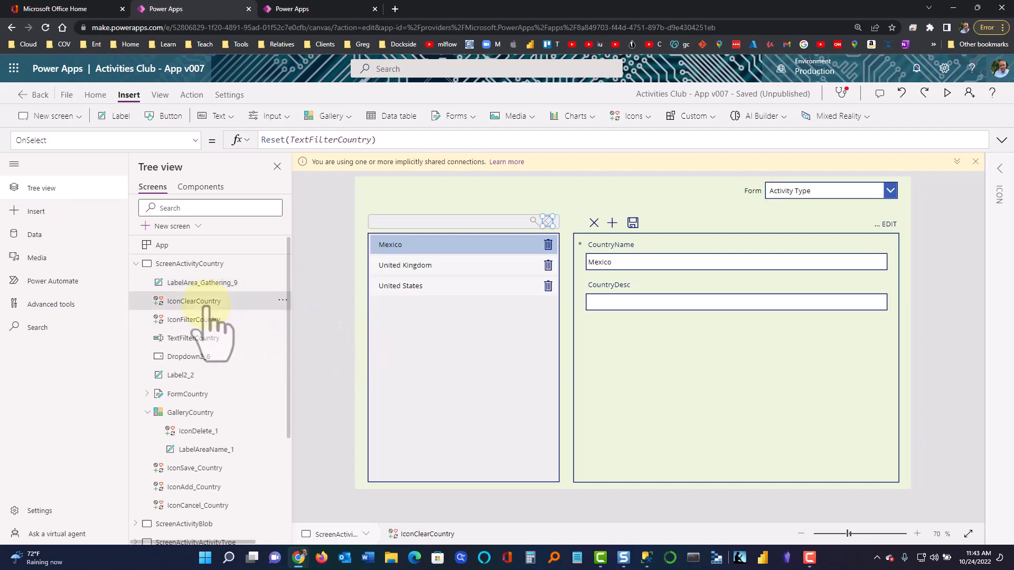
{"action": "left_click", "coordinate": [201, 321]}
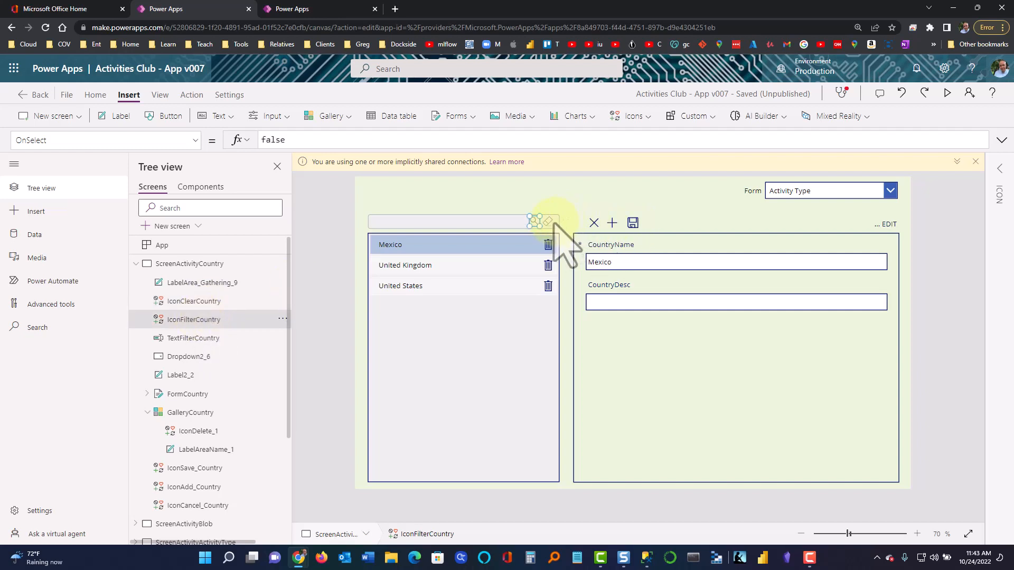
{"action": "left_click", "coordinate": [463, 221]}
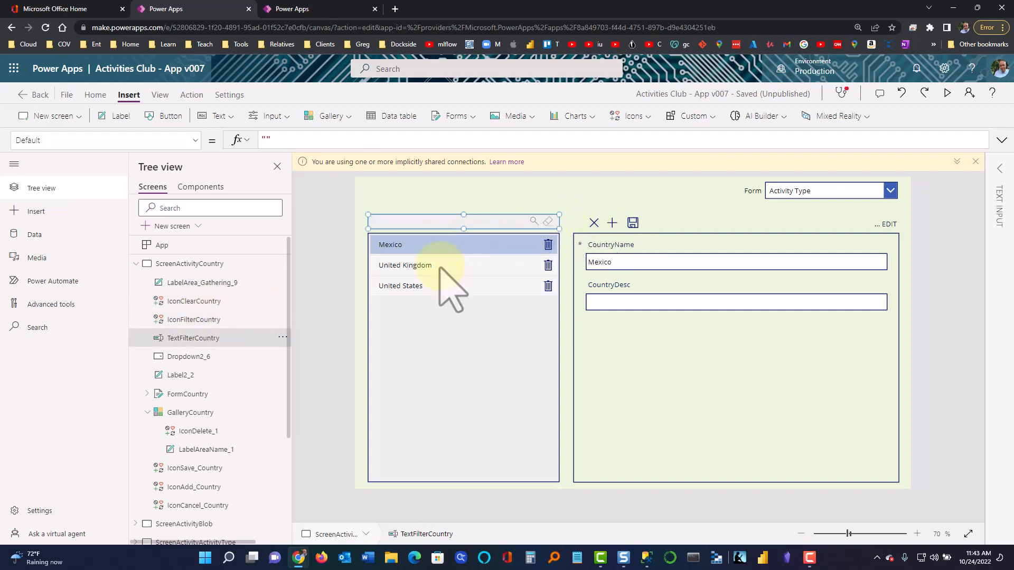
{"action": "left_click", "coordinate": [227, 302]}
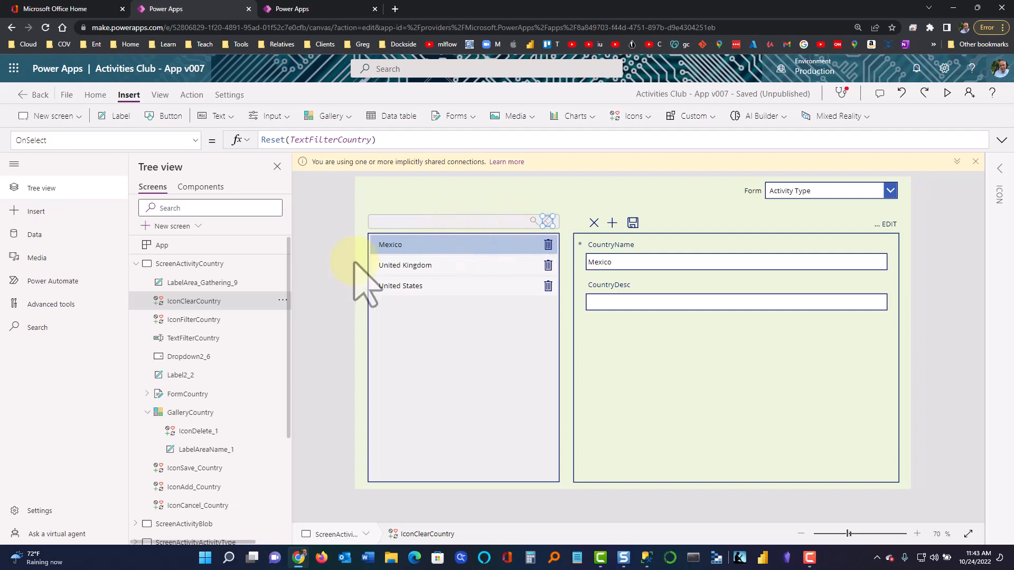
{"action": "left_click", "coordinate": [224, 318]}
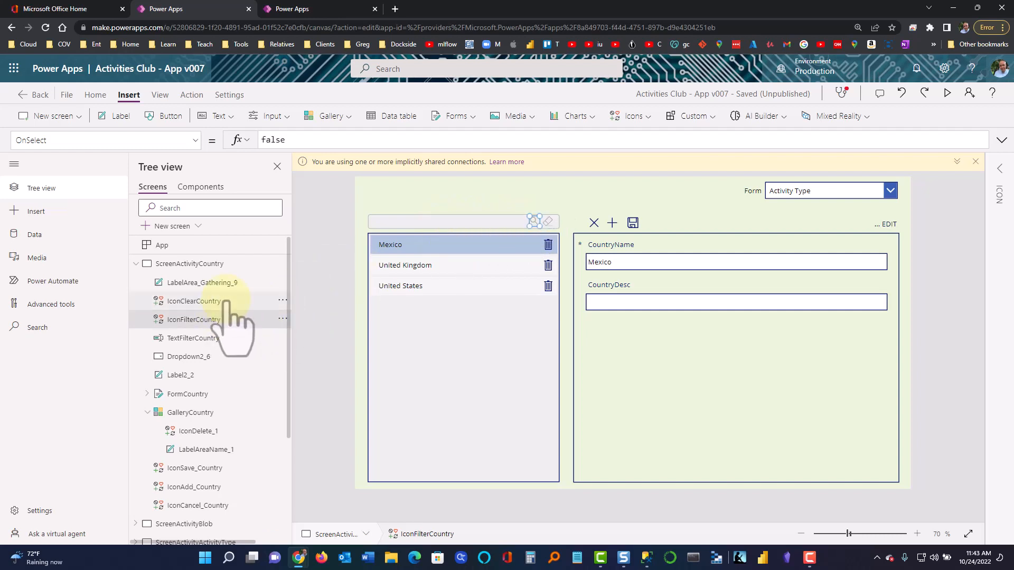
{"action": "left_click", "coordinate": [228, 302]}
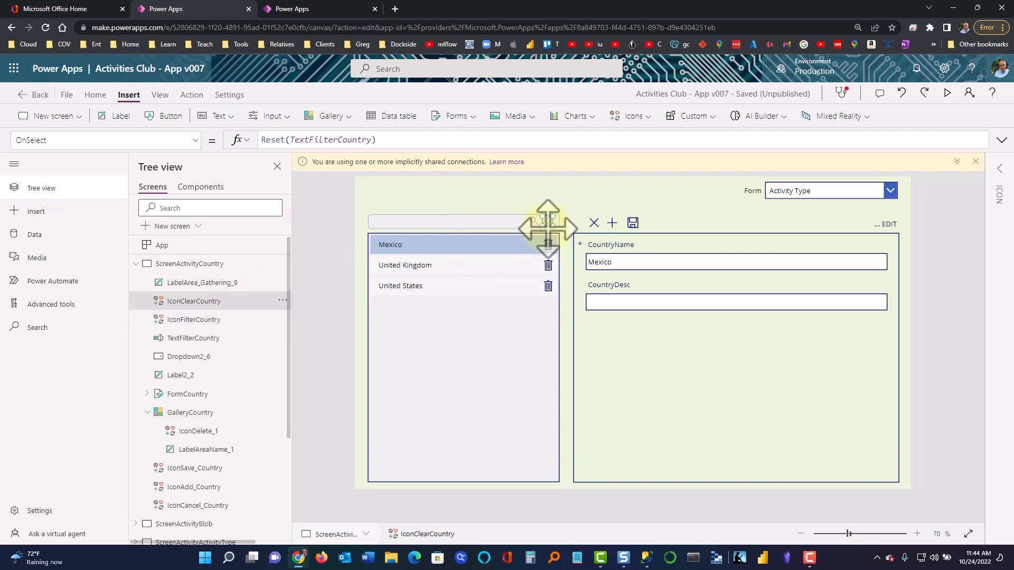
Scroll through IconClearCountry's full property list from the property dropdown
{"action": "left_click", "coordinate": [194, 140]}
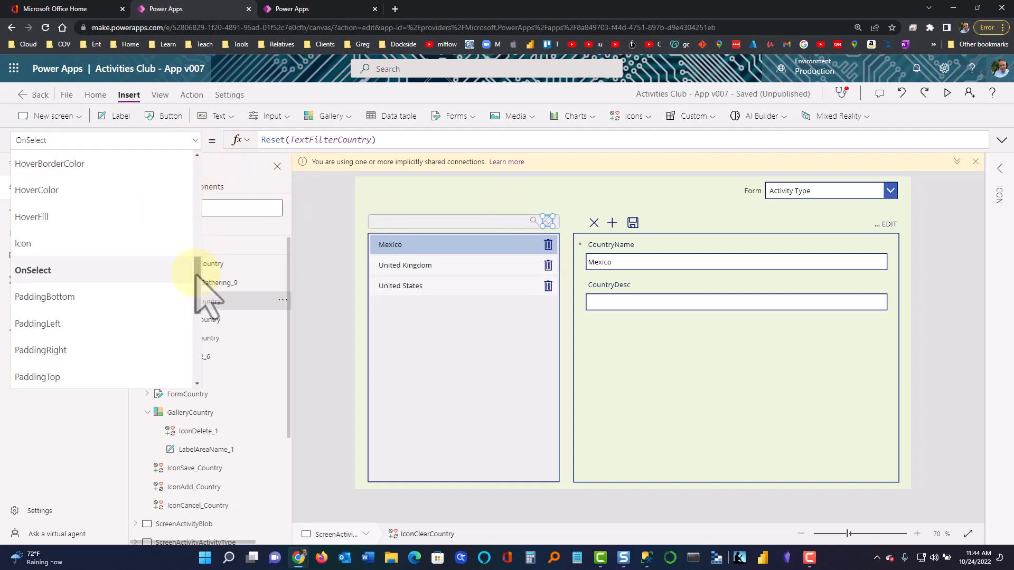
{"action": "left_click_drag", "start_coordinate": [197, 275], "coordinate": [180, 374]}
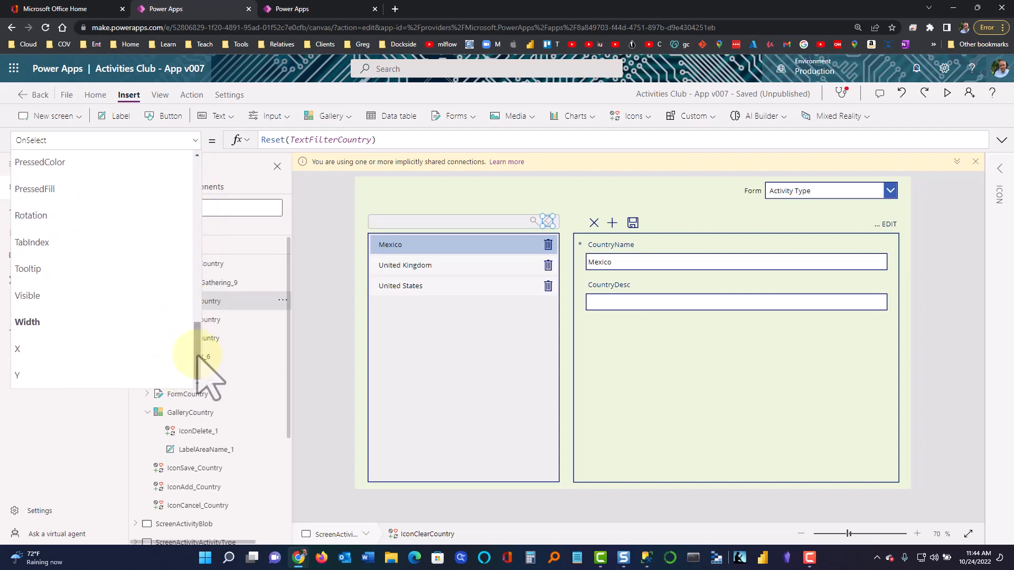
{"action": "left_click_drag", "start_coordinate": [199, 356], "coordinate": [201, 186]}
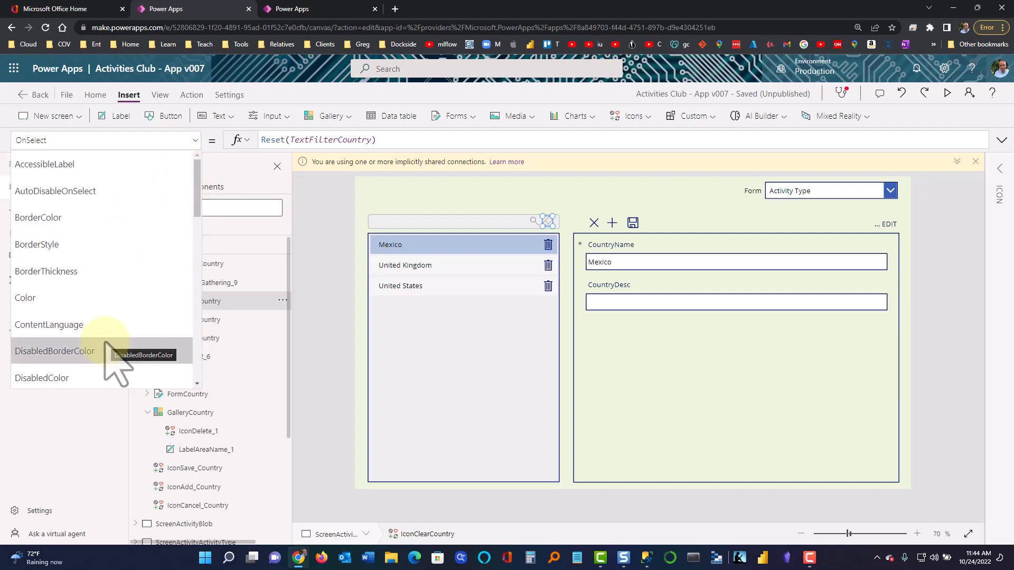
{"action": "left_click_drag", "start_coordinate": [195, 201], "coordinate": [217, 206]}
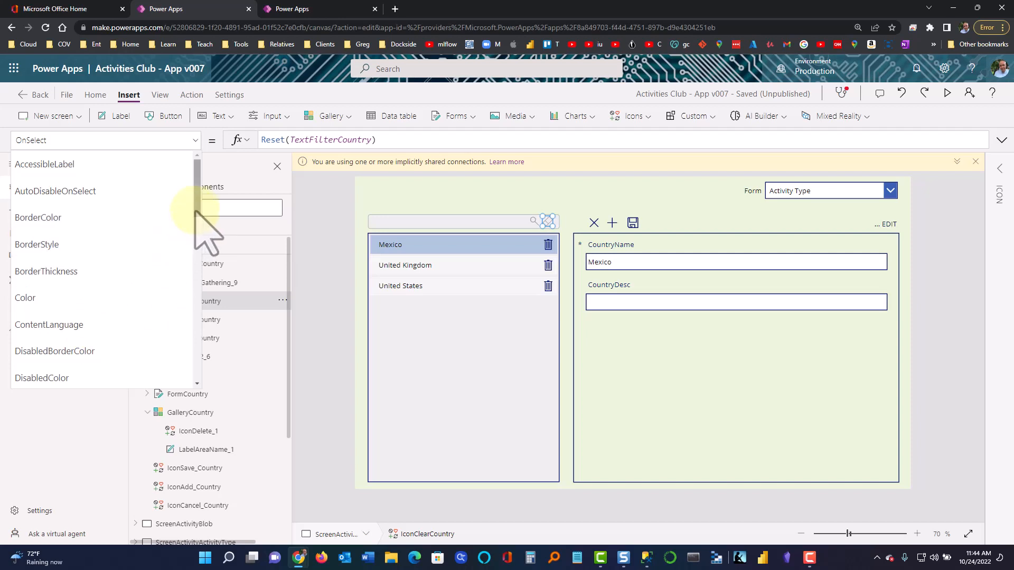
{"action": "scroll", "coordinate": [182, 262], "scroll_direction": "down", "scroll_amount": 4}
{"action": "scroll", "coordinate": [185, 267], "scroll_direction": "down", "scroll_amount": 1}
{"action": "scroll", "coordinate": [186, 267], "scroll_direction": "up", "scroll_amount": 1}
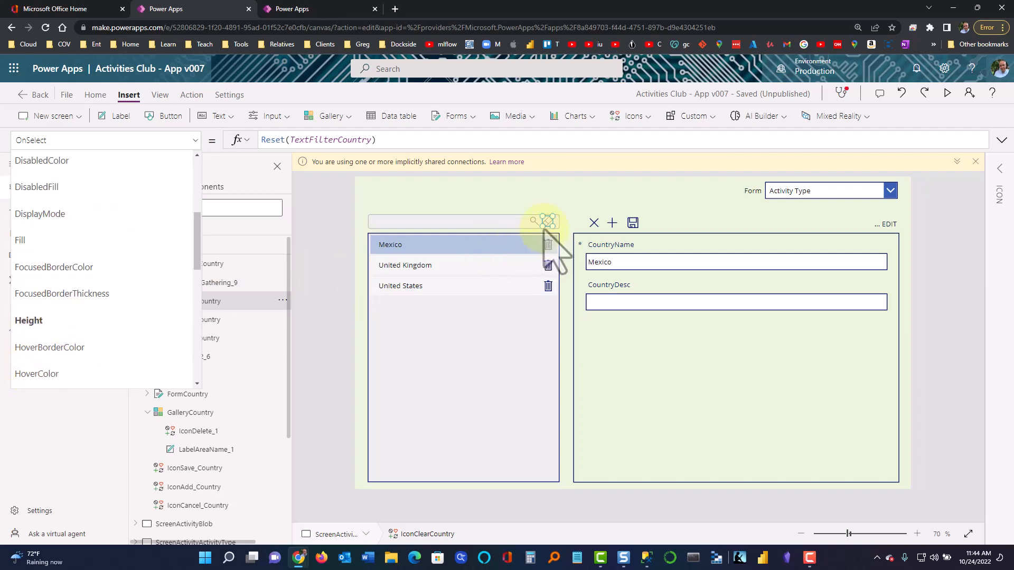
Select the CountryName card and browse its property list, including its height
{"action": "left_click", "coordinate": [629, 265]}
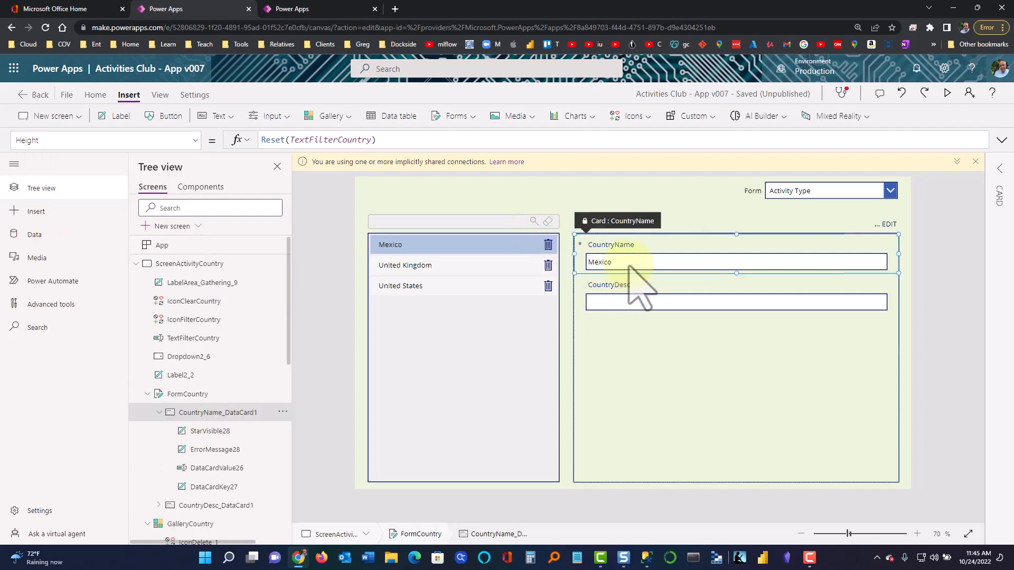
{"action": "left_click", "coordinate": [182, 142]}
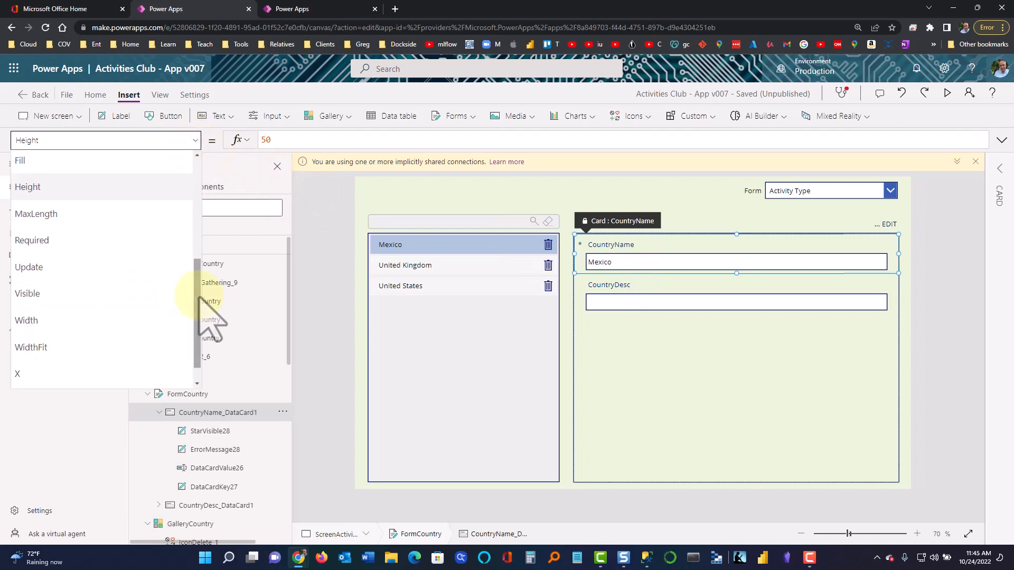
{"action": "left_click_drag", "start_coordinate": [196, 298], "coordinate": [200, 170]}
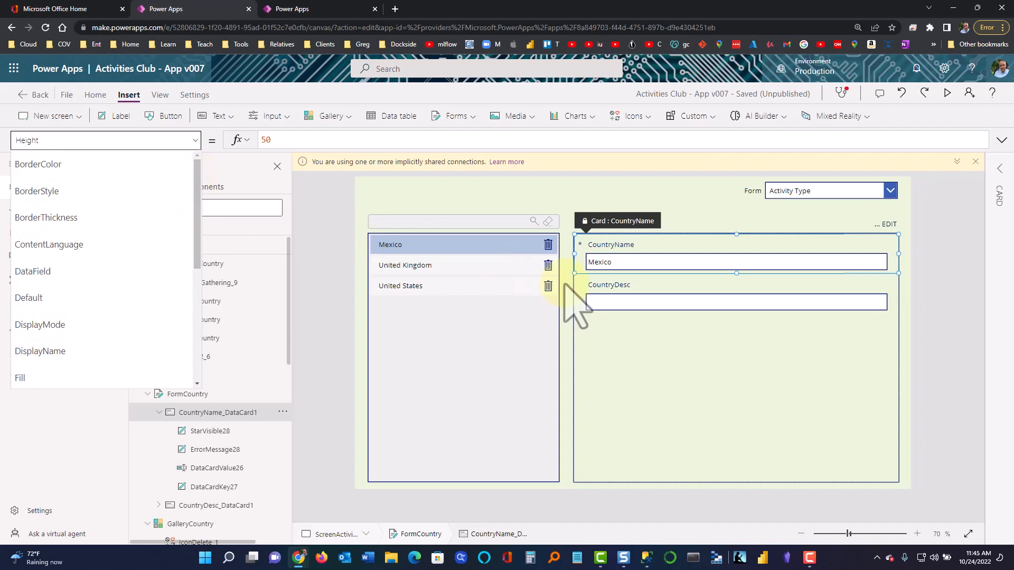
Check the CountryName input's Default, Parent.Default, then select FormCountry to show '[activity].[Country]'
{"action": "left_click", "coordinate": [607, 264]}
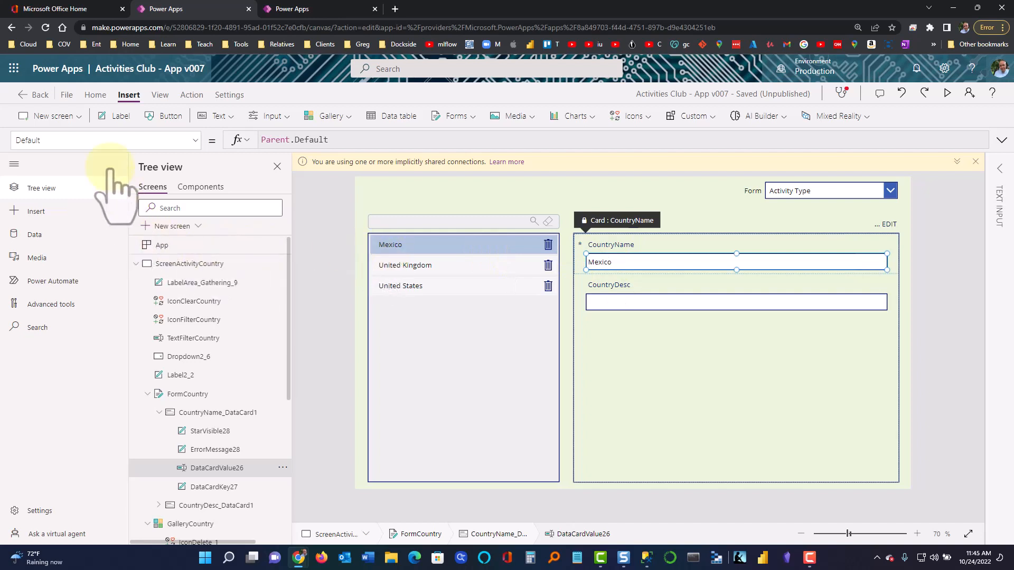
{"action": "left_click", "coordinate": [135, 140]}
{"action": "mouse_move", "coordinate": [187, 164]}
{"action": "left_mouse_down"}
{"action": "mouse_move", "coordinate": [181, 354]}
{"action": "mouse_move", "coordinate": [194, 319]}
{"action": "mouse_move", "coordinate": [203, 175]}
{"action": "left_mouse_up"}
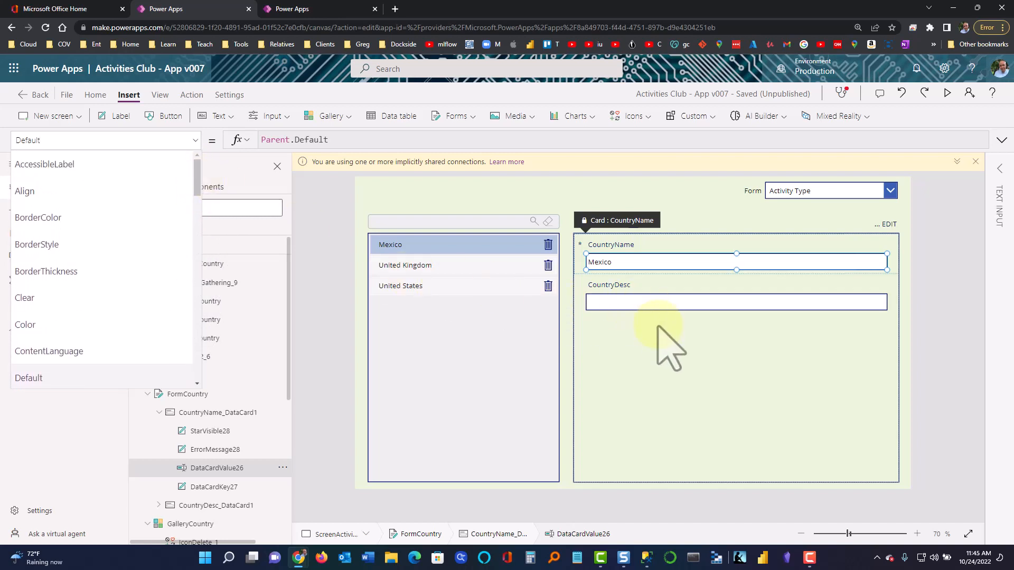
{"action": "left_click", "coordinate": [668, 346]}
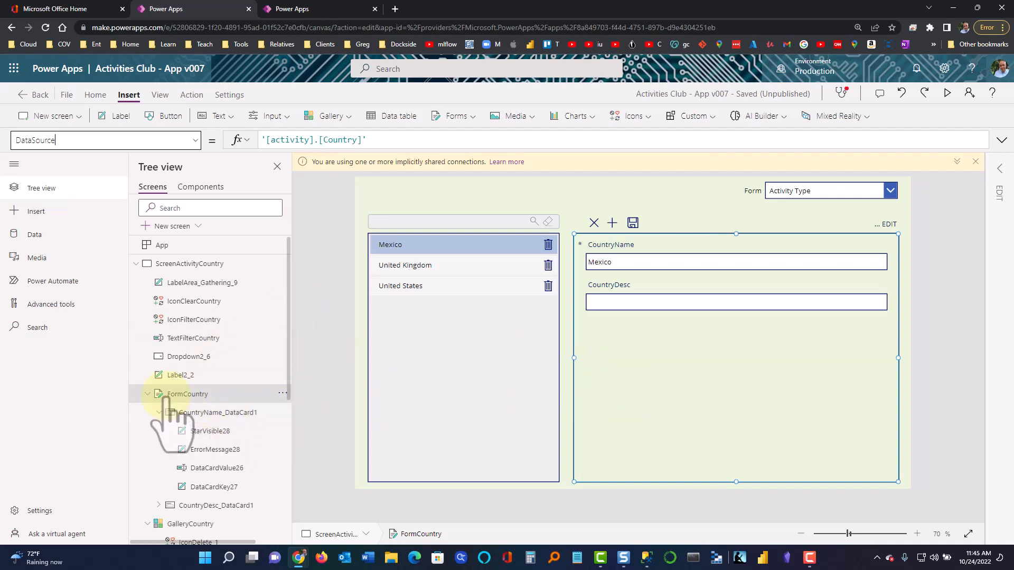
Select CountryName_DataCard1 and DataCardValue26, then GalleryCountry to show its sorted, filtered Items formula
{"action": "scroll", "coordinate": [184, 383], "scroll_direction": "down", "scroll_amount": 1}
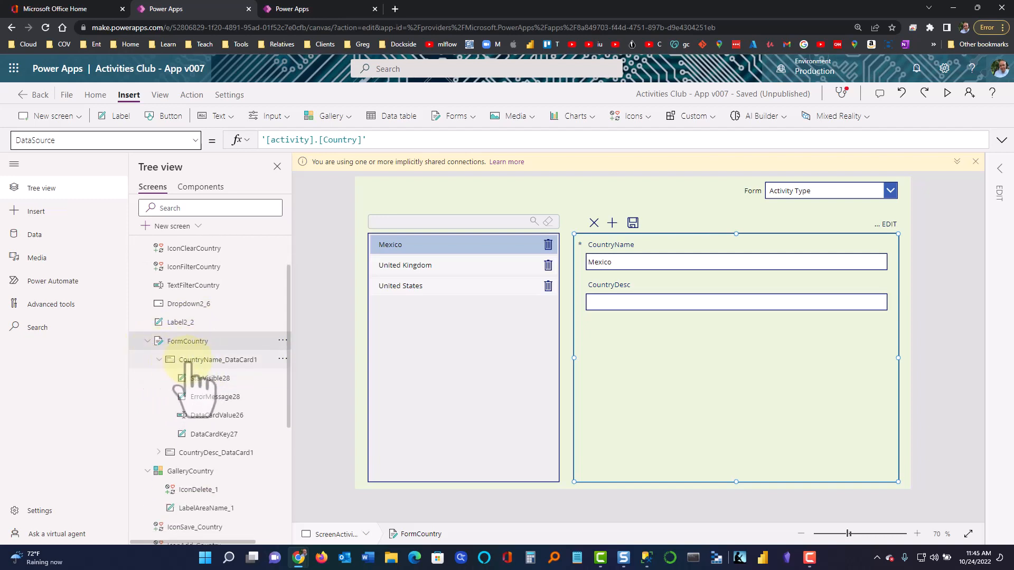
{"action": "left_click", "coordinate": [191, 361]}
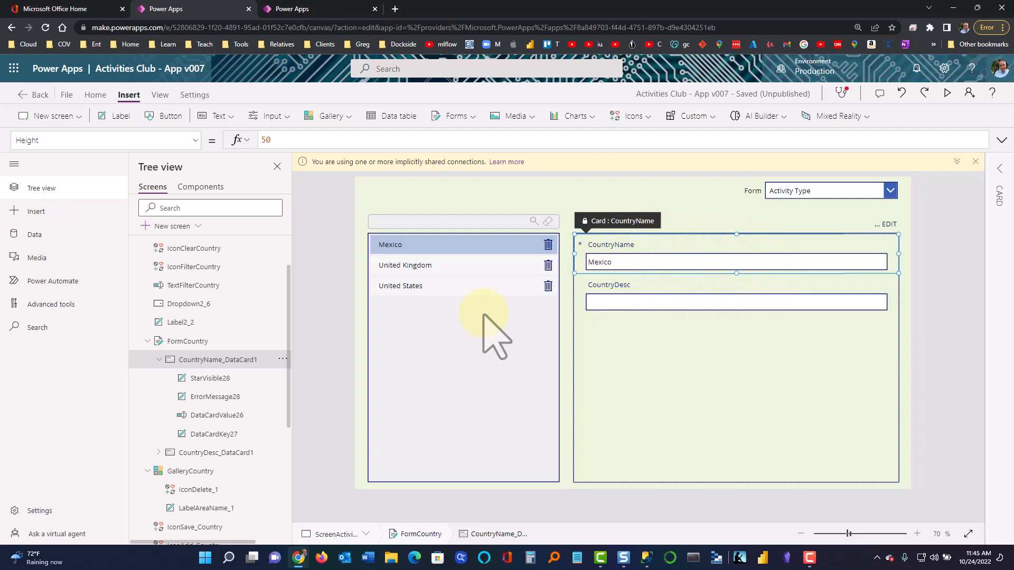
{"action": "left_click", "coordinate": [211, 415]}
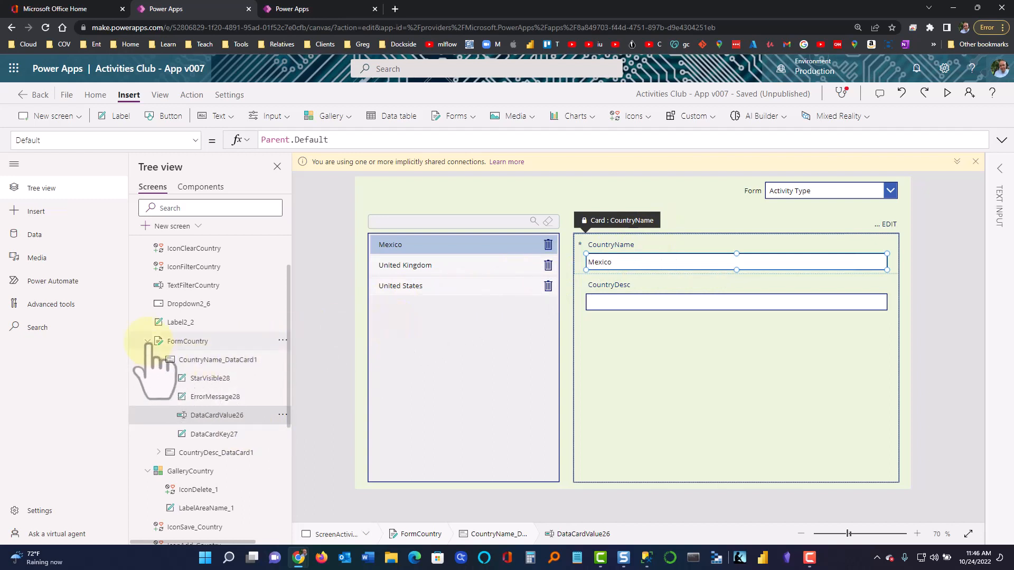
{"action": "left_click", "coordinate": [158, 360]}
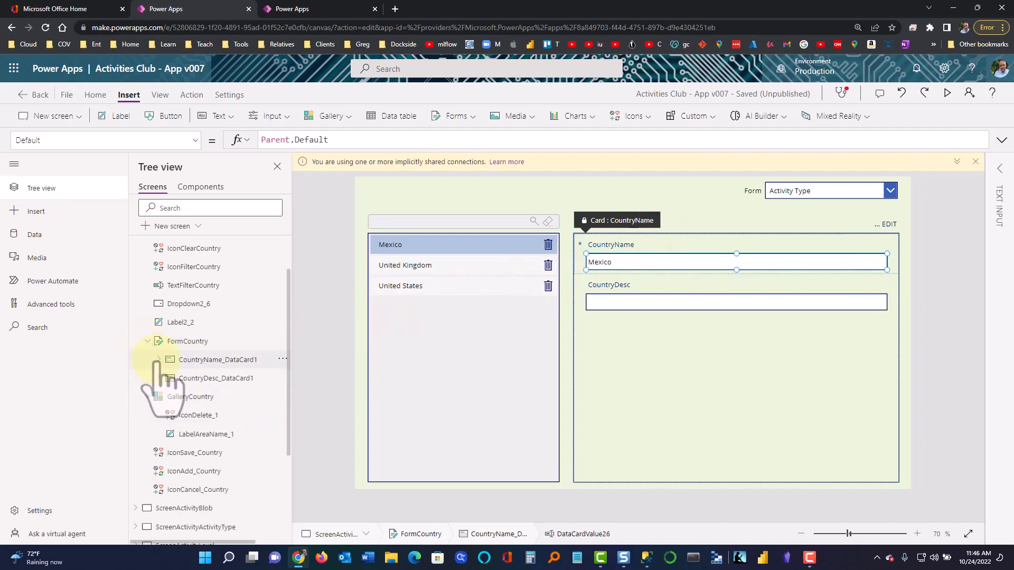
{"action": "left_click", "coordinate": [180, 397]}
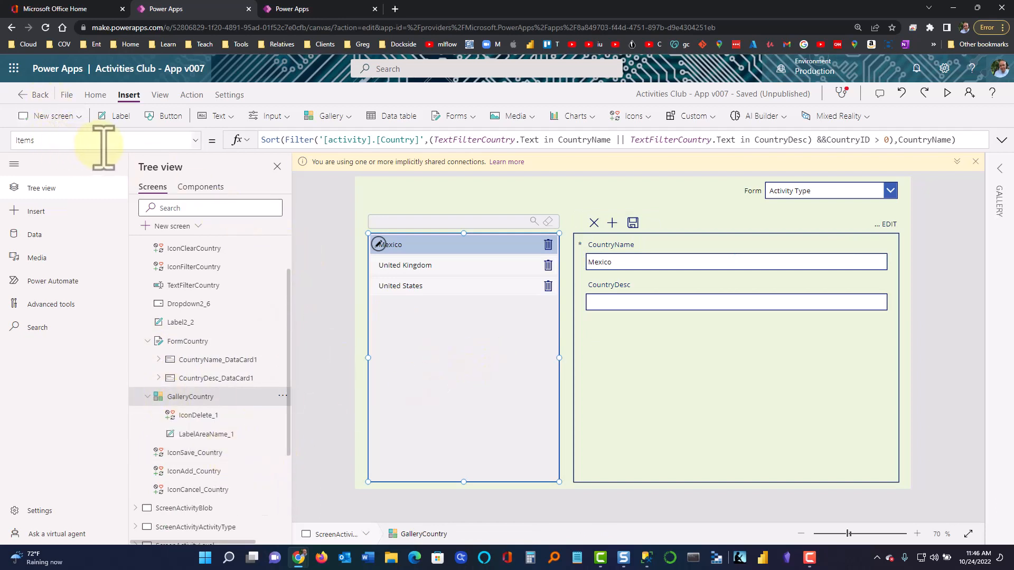
Expand the gallery's properties pane and display its BorderStyle property, set to Solid
{"action": "left_click", "coordinate": [196, 140]}
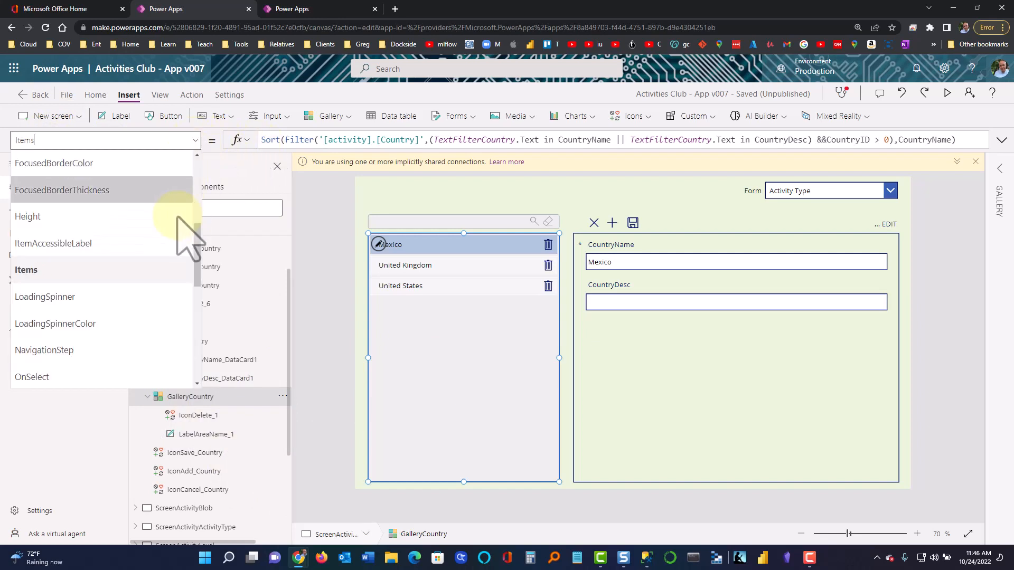
{"action": "left_click", "coordinate": [195, 140]}
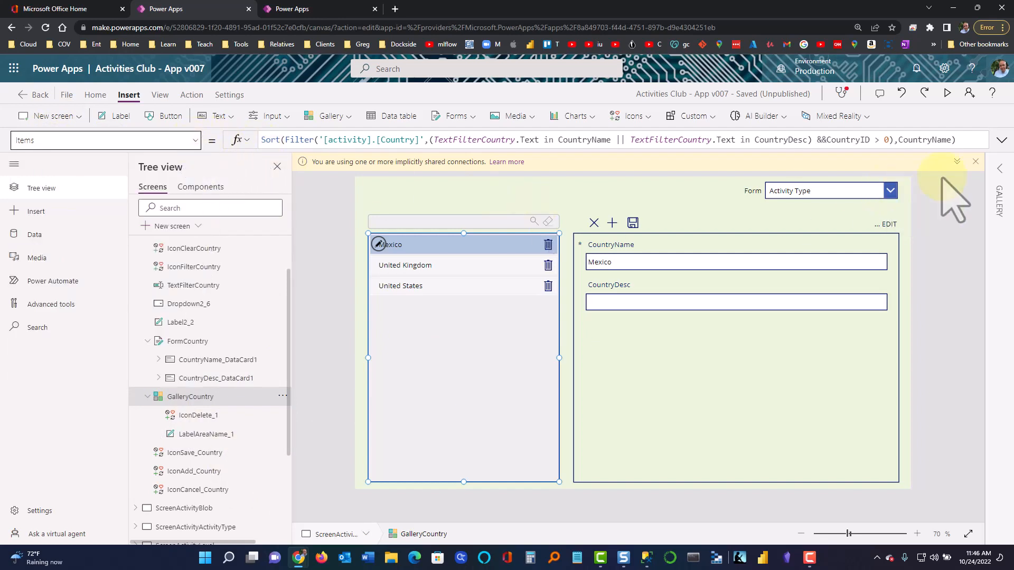
{"action": "left_click", "coordinate": [1000, 168]}
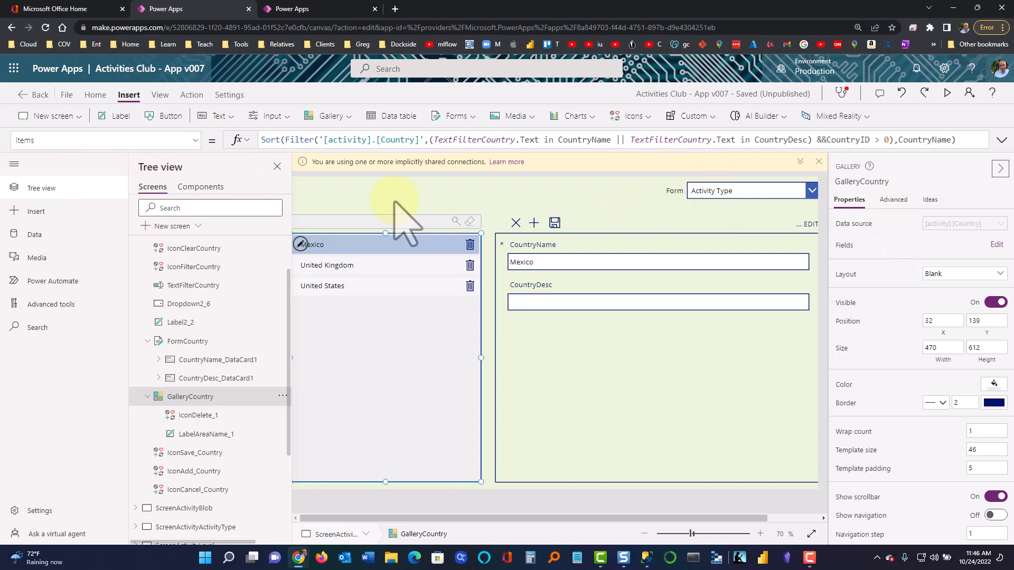
{"action": "left_click", "coordinate": [195, 141]}
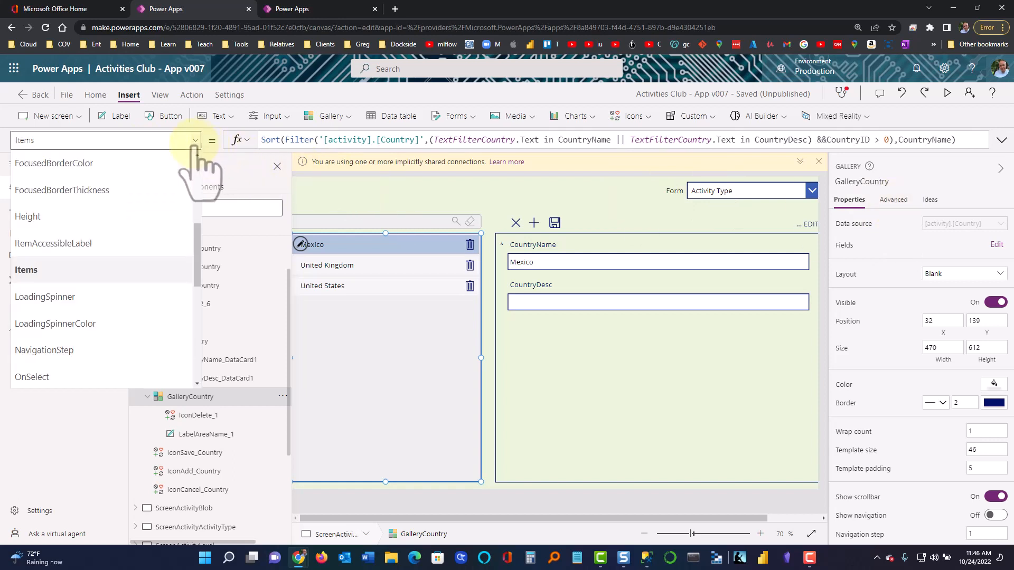
{"action": "scroll", "coordinate": [192, 174], "scroll_direction": "up", "scroll_amount": 5}
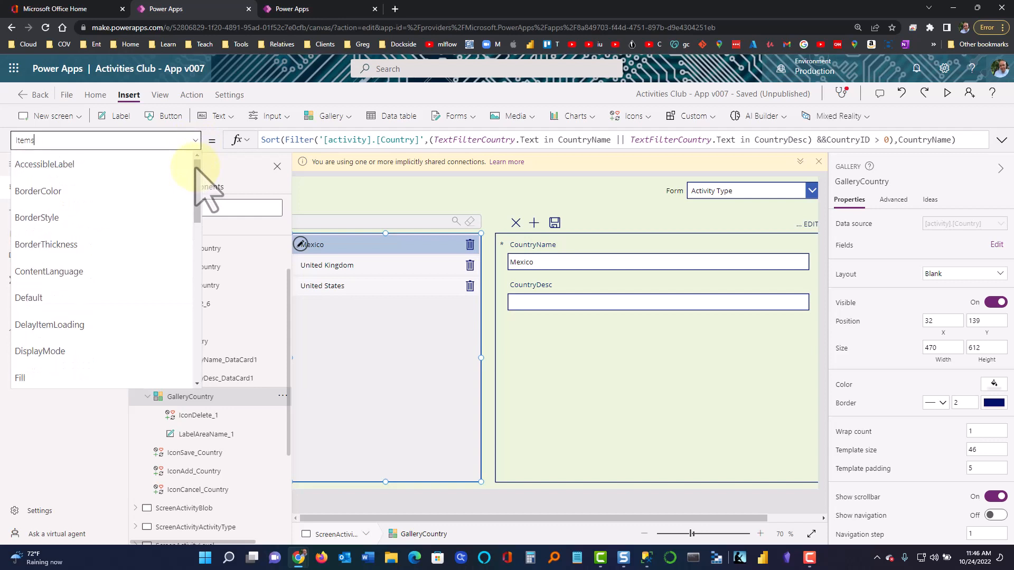
{"action": "left_click", "coordinate": [120, 219]}
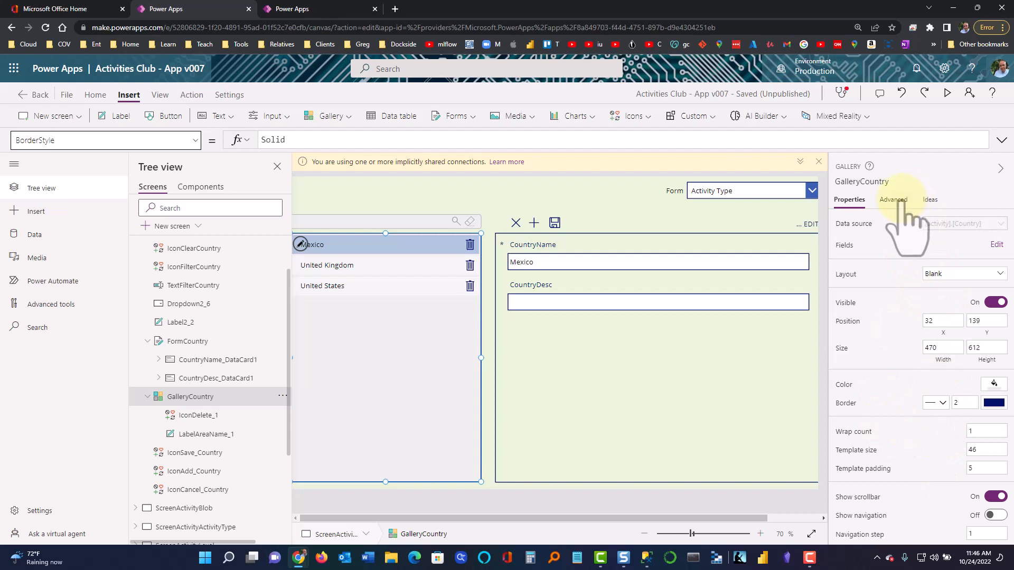
Show the gallery's OnSelect formula: ResetForm(FormCountry), Set vEditMode true, Refresh '[activity].[Area]'
{"action": "left_click", "coordinate": [893, 200]}
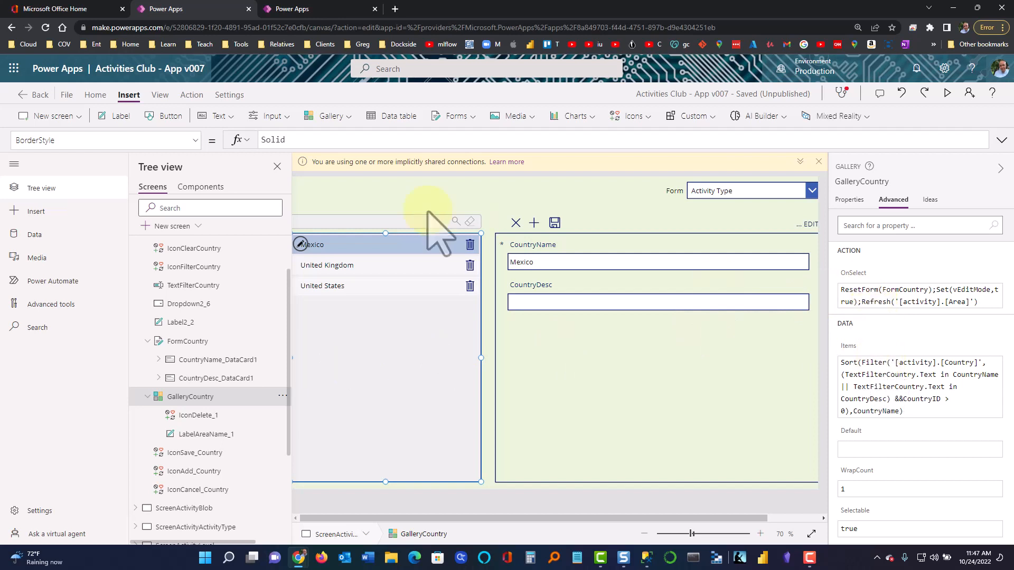
{"action": "left_click", "coordinate": [193, 142]}
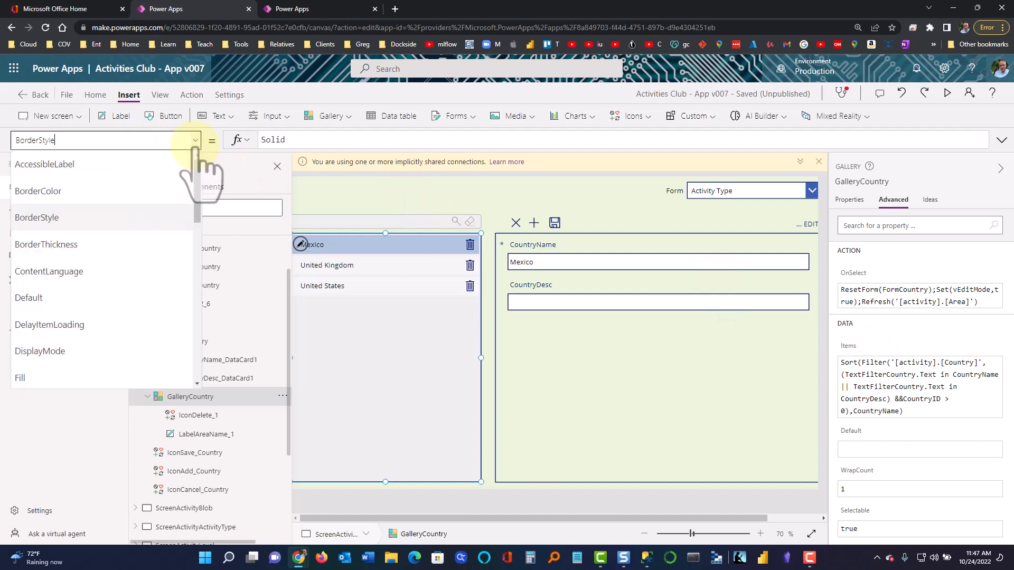
{"action": "scroll", "coordinate": [158, 235], "scroll_direction": "down", "scroll_amount": 1}
{"action": "scroll", "coordinate": [164, 235], "scroll_direction": "down", "scroll_amount": 5}
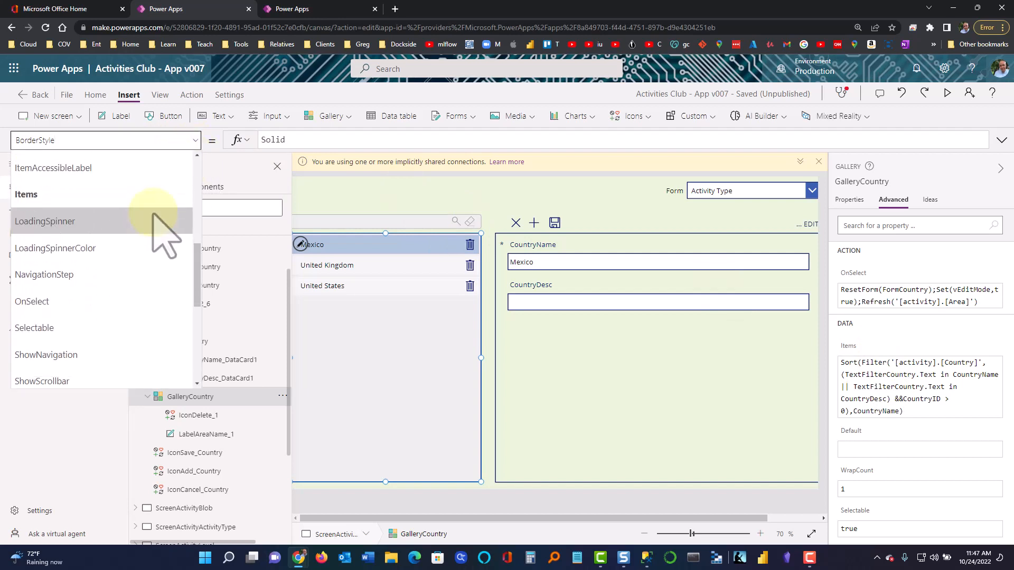
{"action": "scroll", "coordinate": [164, 232], "scroll_direction": "down", "scroll_amount": 1}
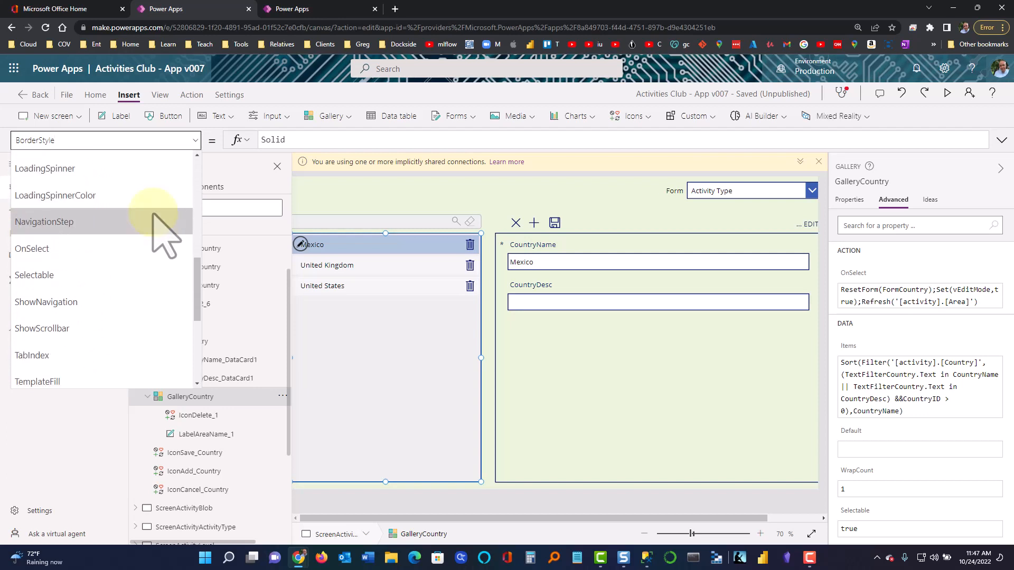
{"action": "left_click", "coordinate": [136, 248]}
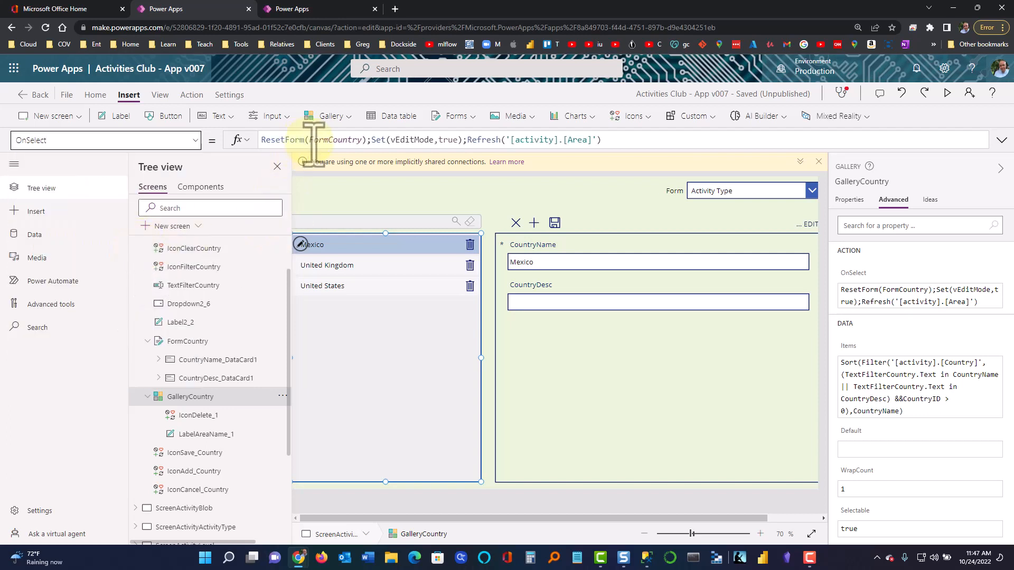
{"action": "left_click", "coordinate": [618, 139]}
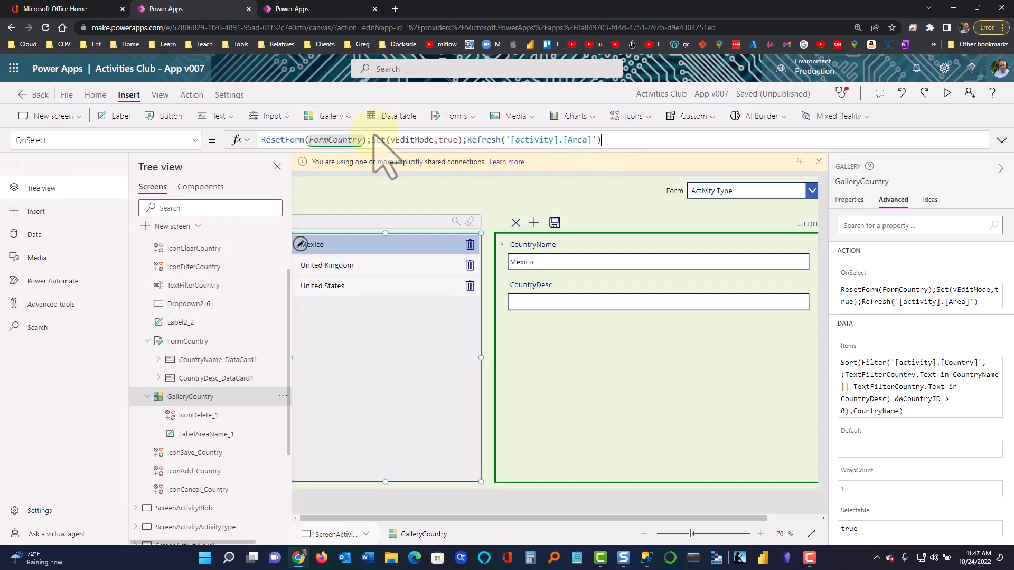
{"action": "left_click", "coordinate": [969, 305]}
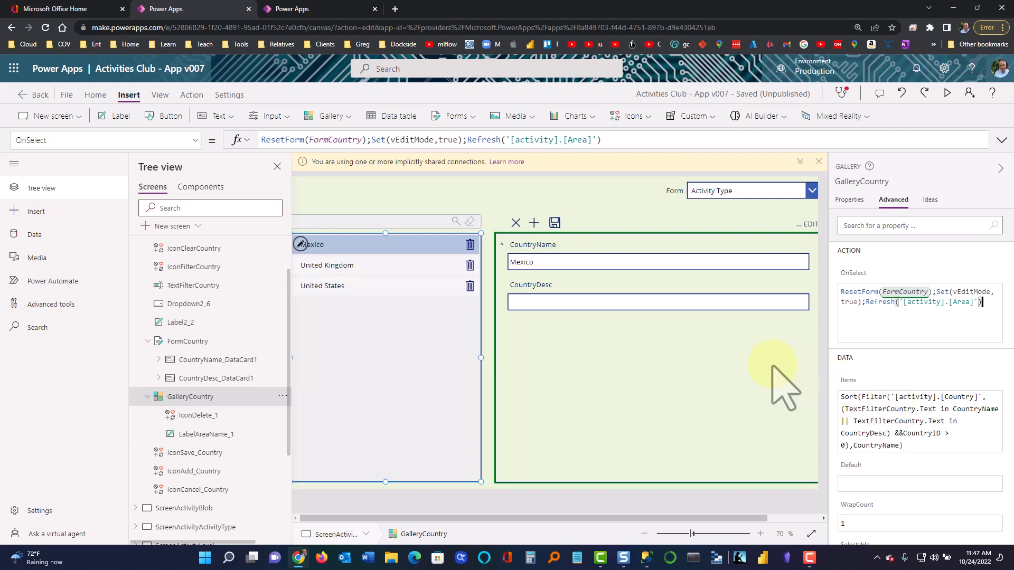
Collapse GalleryCountry, FormCountry and ScreenActivityCountry in Tree view
{"action": "left_click", "coordinate": [148, 397]}
{"action": "left_click", "coordinate": [148, 342]}
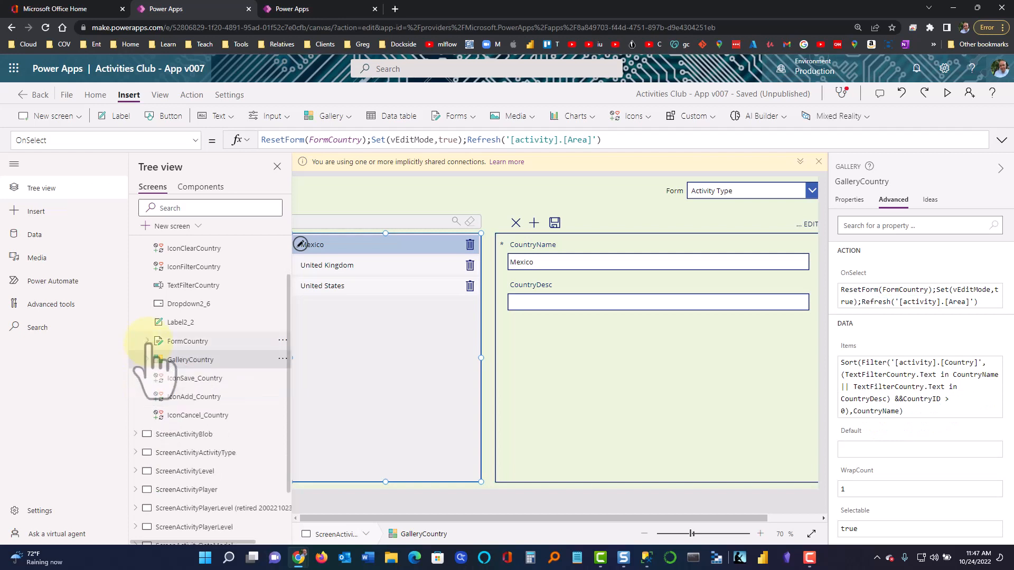
{"action": "scroll", "coordinate": [165, 306], "scroll_direction": "up", "scroll_amount": 1}
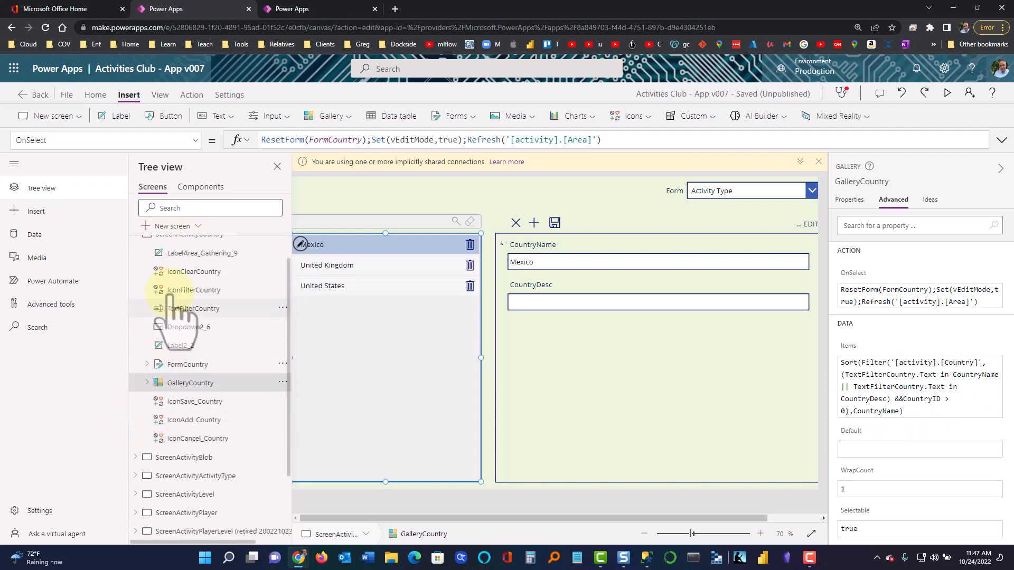
{"action": "left_click", "coordinate": [135, 264]}
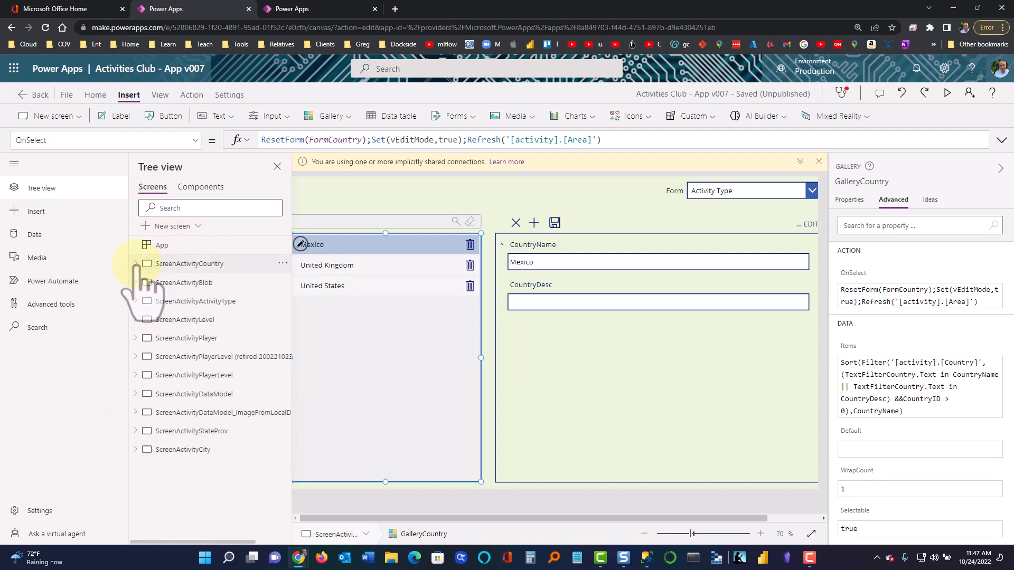
Select the Form navigation dropdown Dropdown2_6 and view its Items and OnSelect formulas
{"action": "left_click", "coordinate": [764, 192]}
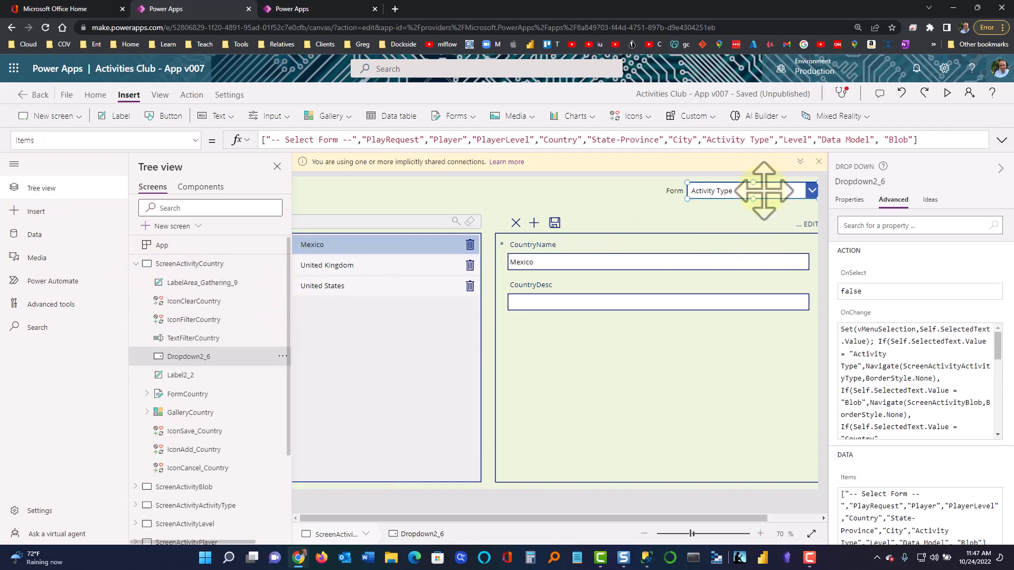
{"action": "left_click_drag", "start_coordinate": [729, 152], "coordinate": [721, 265]}
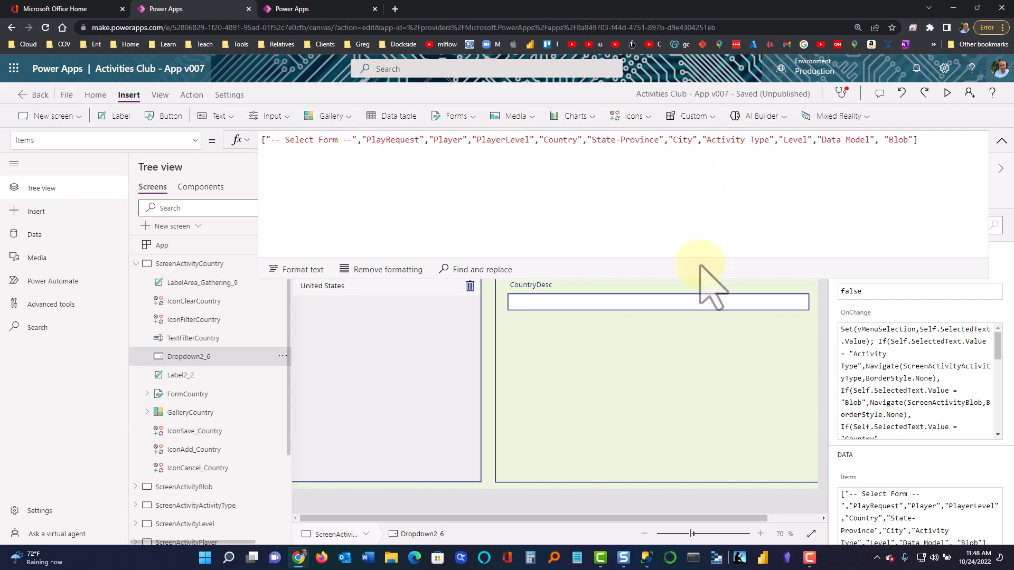
{"action": "left_click_drag", "start_coordinate": [694, 271], "coordinate": [693, 157]}
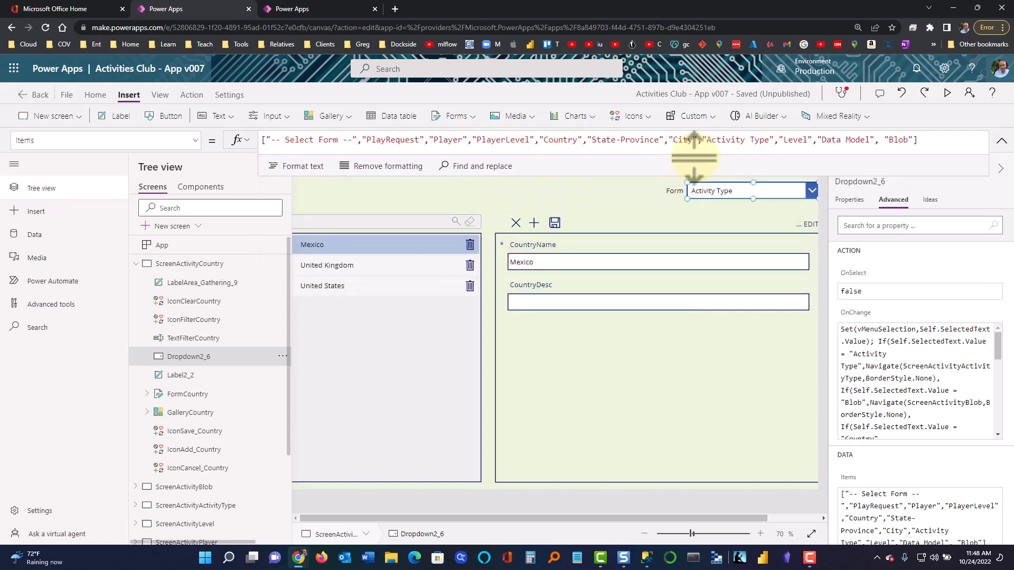
{"action": "left_click", "coordinate": [195, 140]}
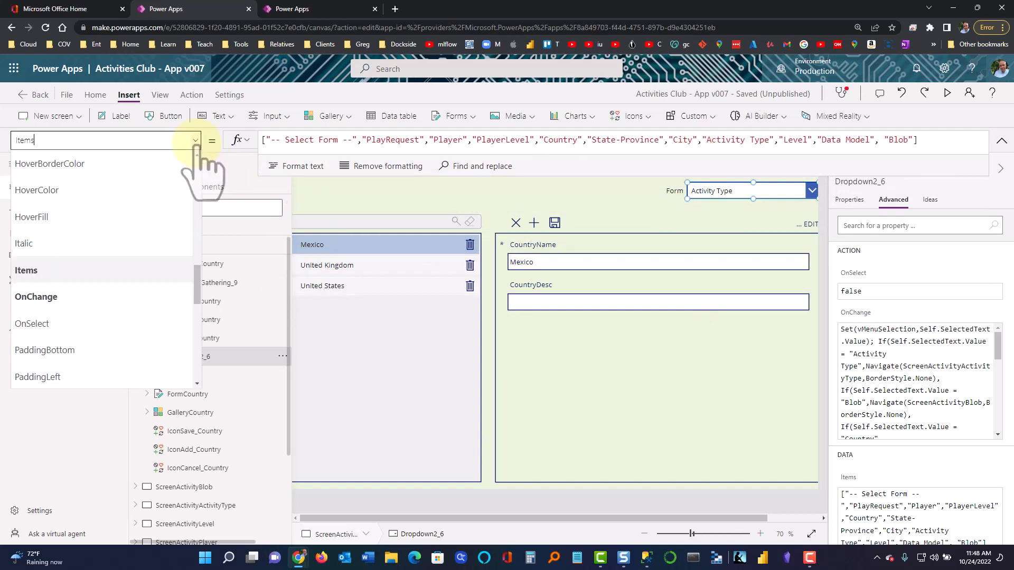
{"action": "left_click", "coordinate": [129, 323]}
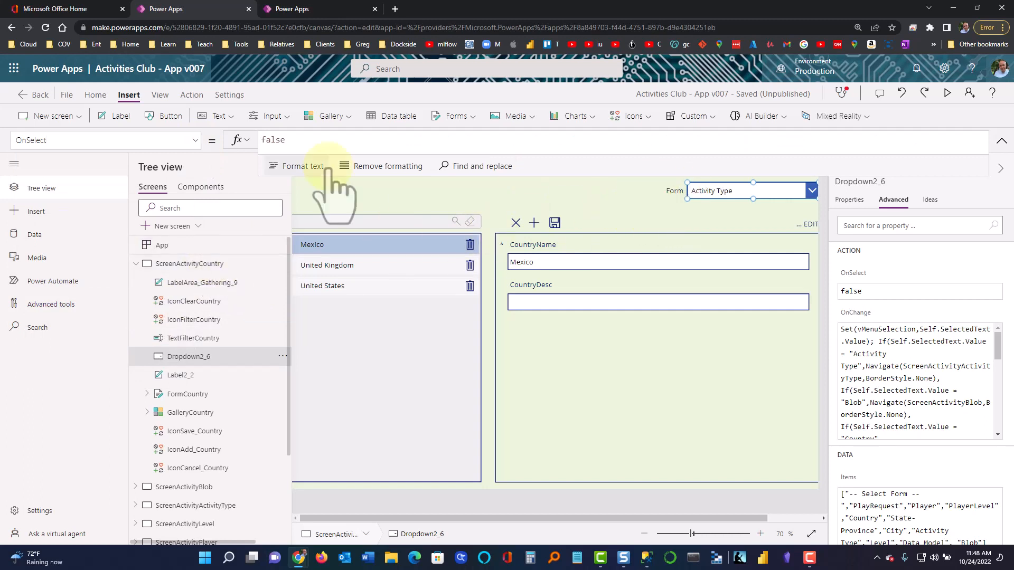
Read the dropdown's OnChange Navigate formula and its City condition, then reselect GalleryCountry
{"action": "left_click", "coordinate": [195, 140]}
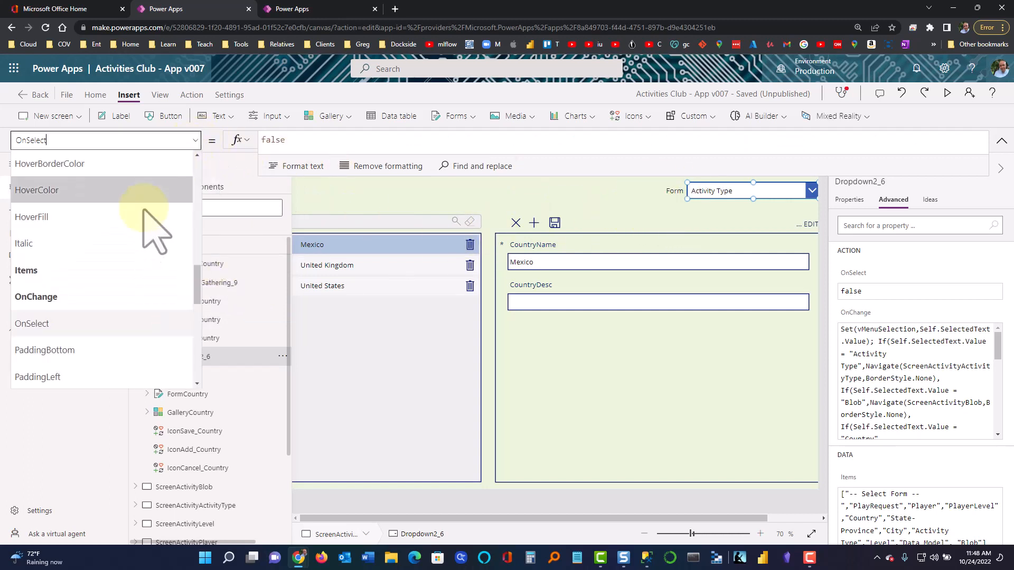
{"action": "left_click", "coordinate": [104, 295]}
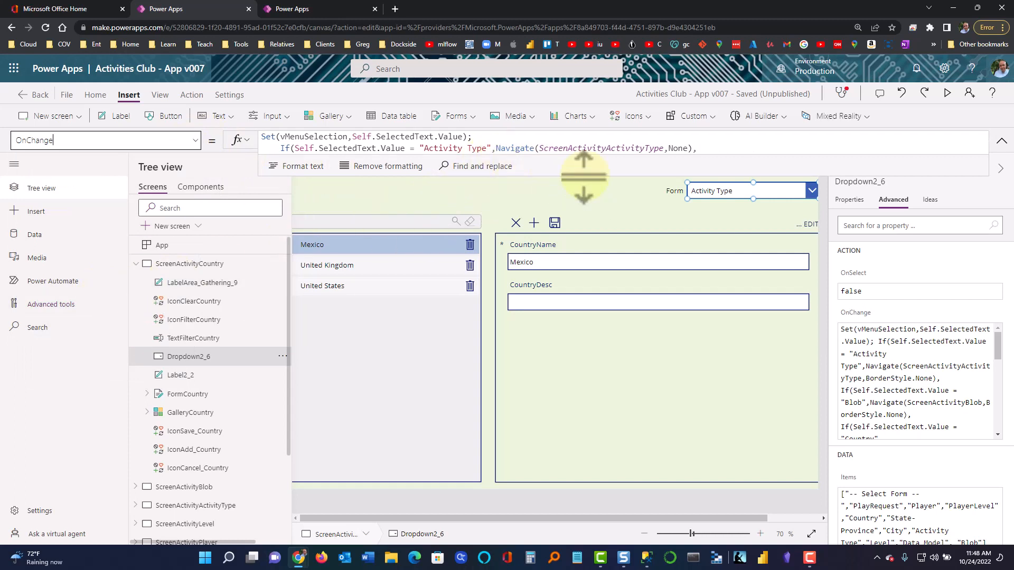
{"action": "left_click_drag", "start_coordinate": [584, 174], "coordinate": [564, 313]}
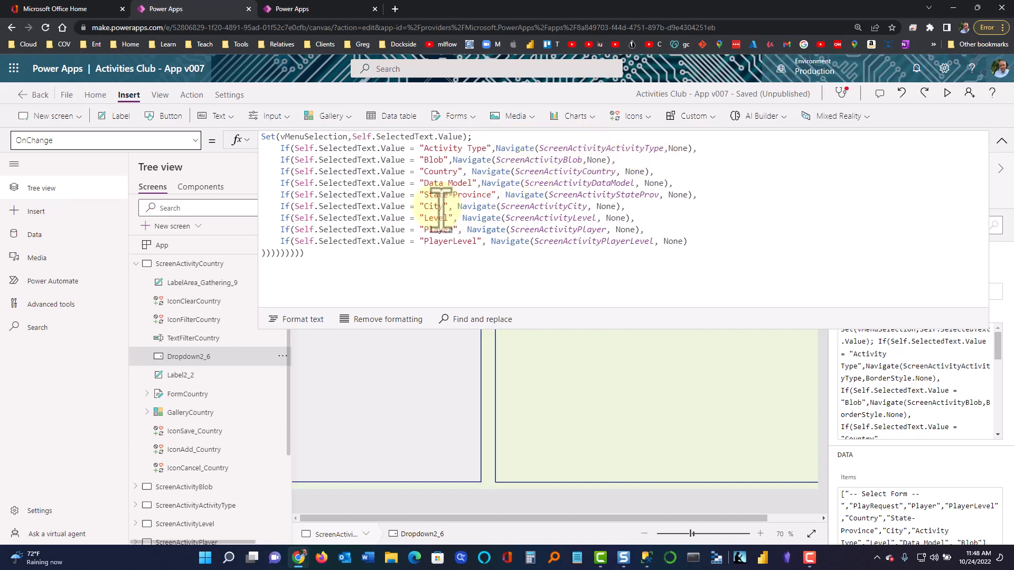
{"action": "left_click_drag", "start_coordinate": [422, 206], "coordinate": [452, 206]}
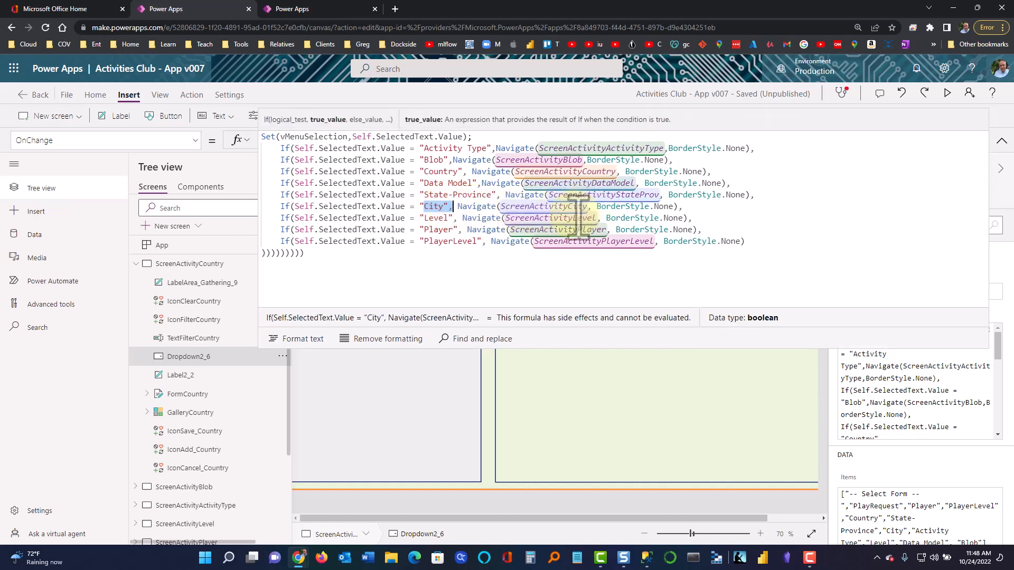
{"action": "left_click", "coordinate": [510, 273]}
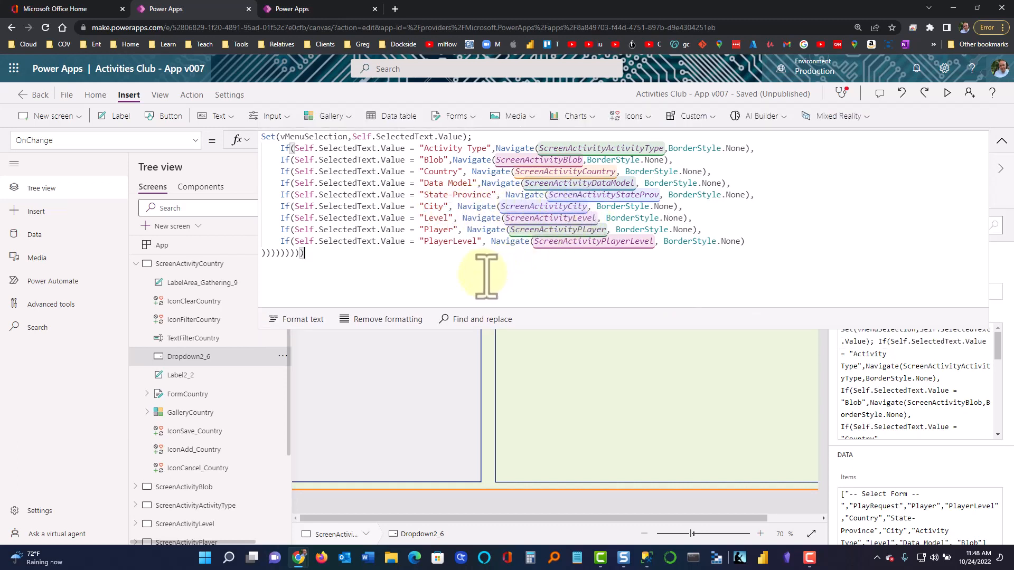
{"action": "left_click", "coordinate": [449, 351]}
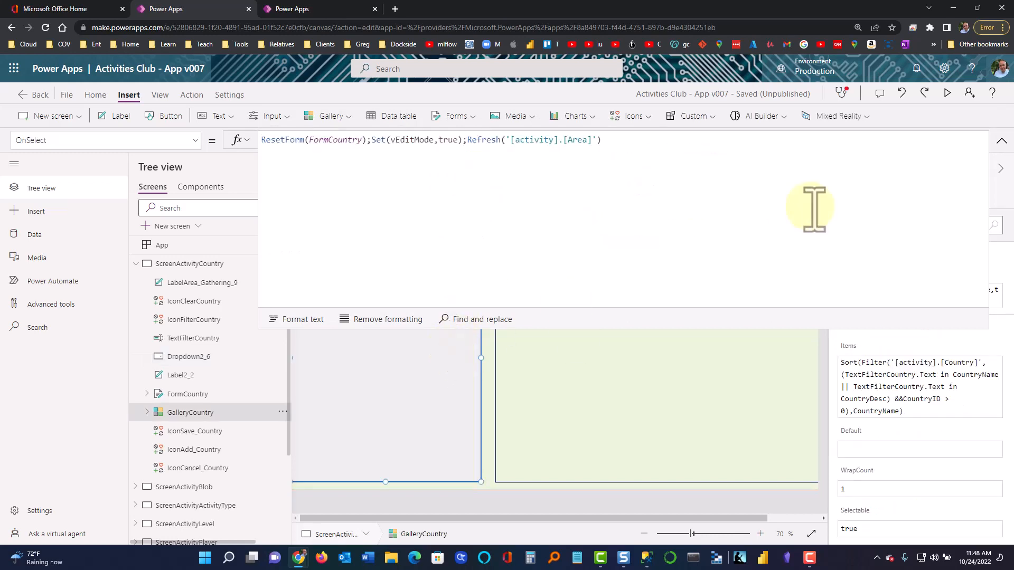
Shrink the formula bar to one line, collapse ScreenActivityCountry, and briefly expand ScreenActivityActivityType before collapsing it
{"action": "left_click", "coordinate": [1001, 140]}
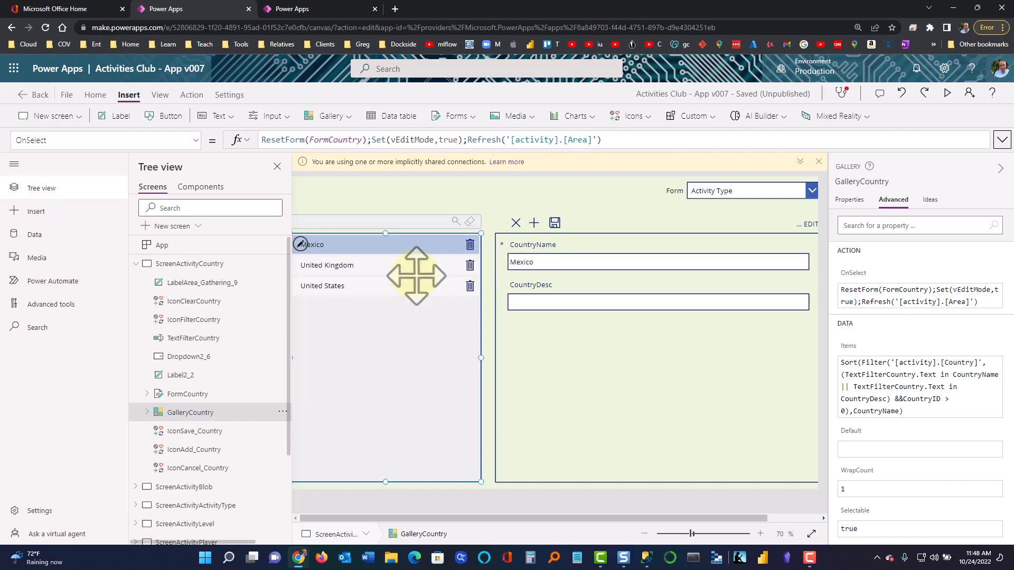
{"action": "left_click", "coordinate": [135, 264]}
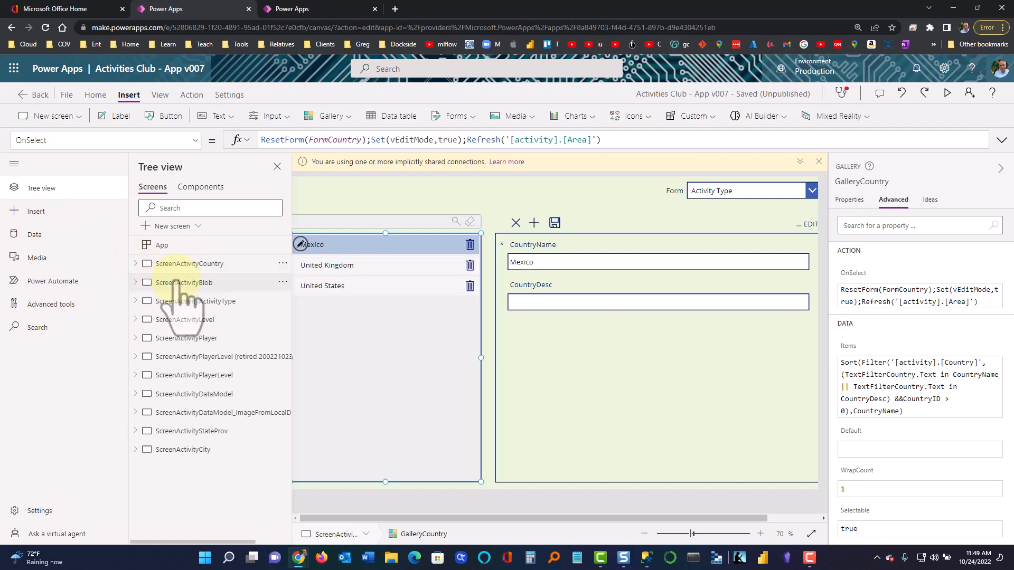
{"action": "left_click", "coordinate": [135, 301]}
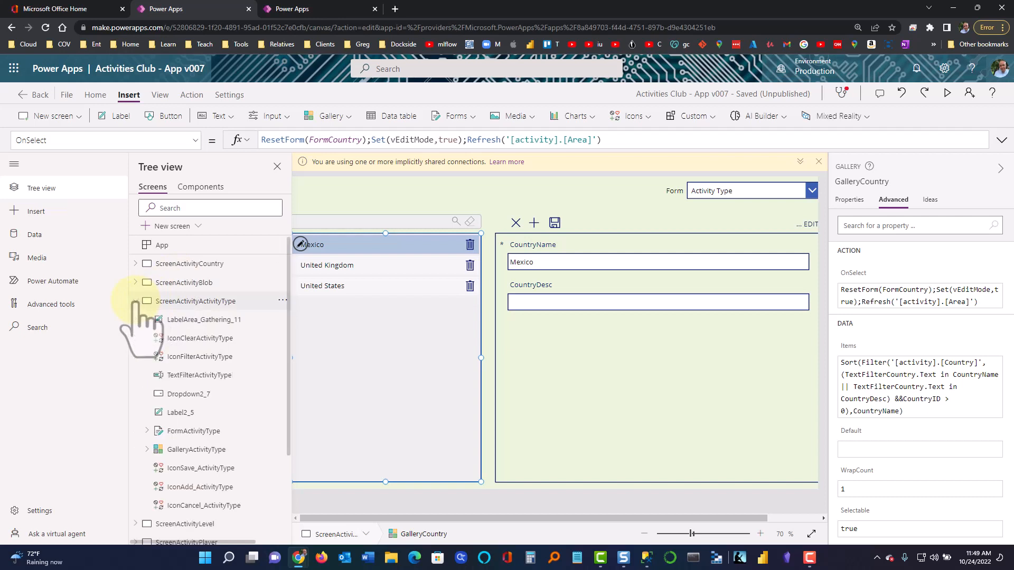
{"action": "left_click", "coordinate": [136, 301]}
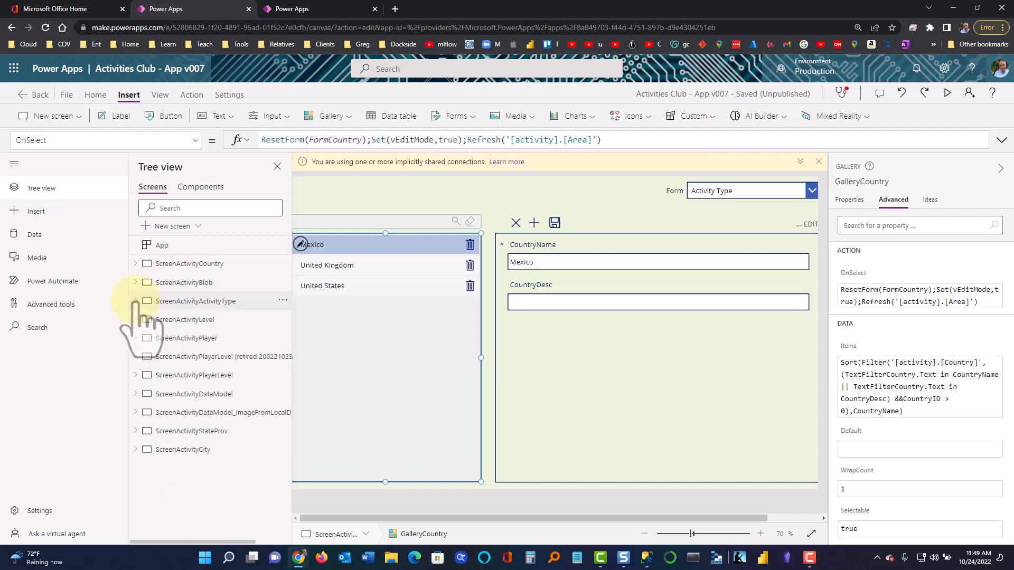
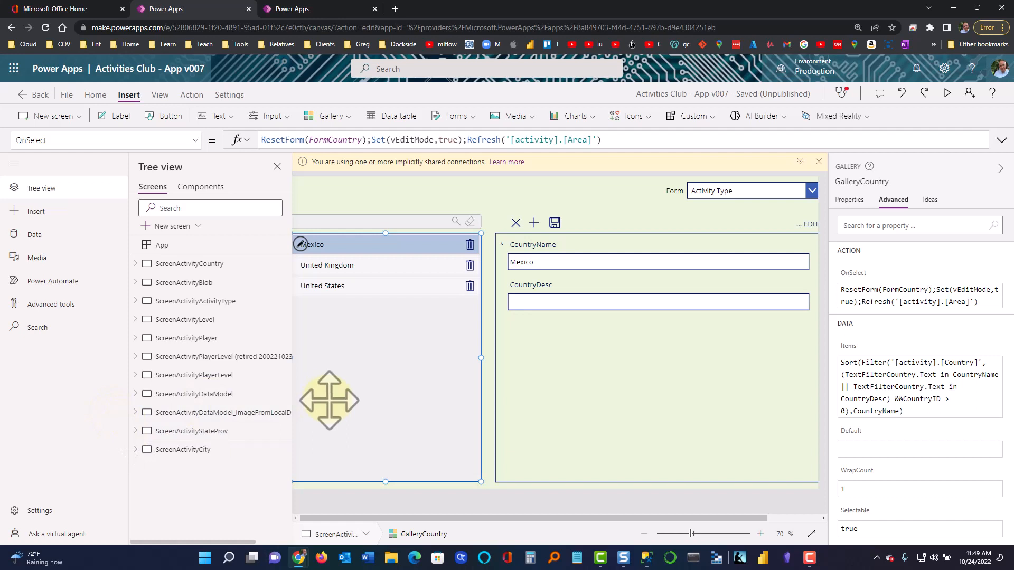
Close the Tree view, select the Country screen, and show the Data pane's connected sources
{"action": "left_click", "coordinate": [276, 167]}
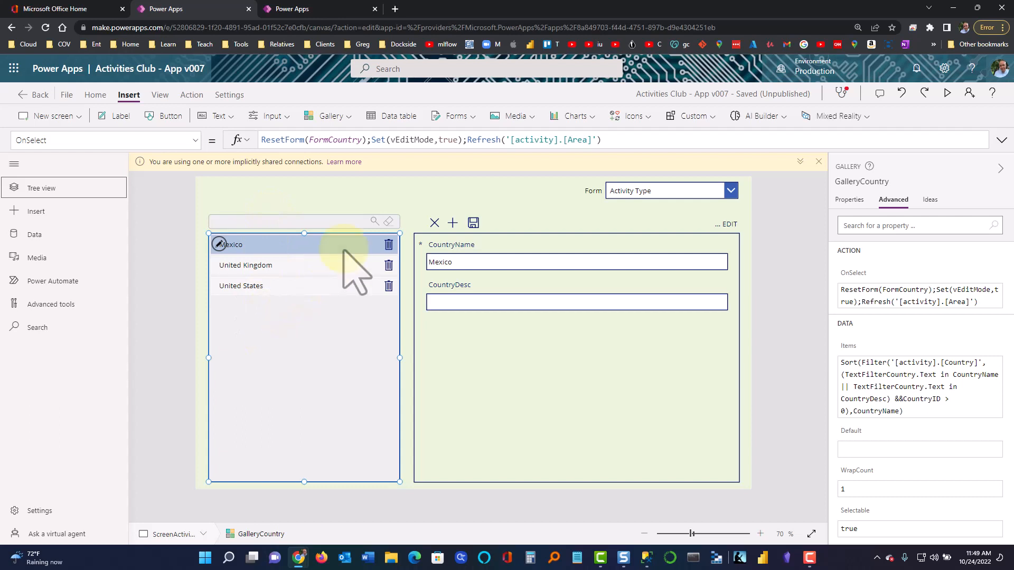
{"action": "left_click", "coordinate": [389, 194]}
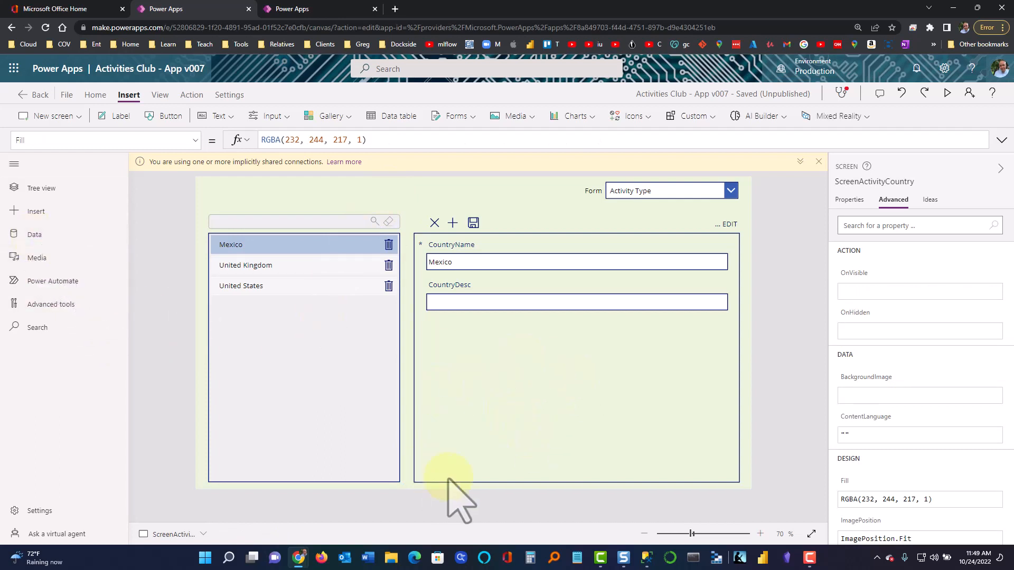
{"action": "left_click", "coordinate": [35, 257]}
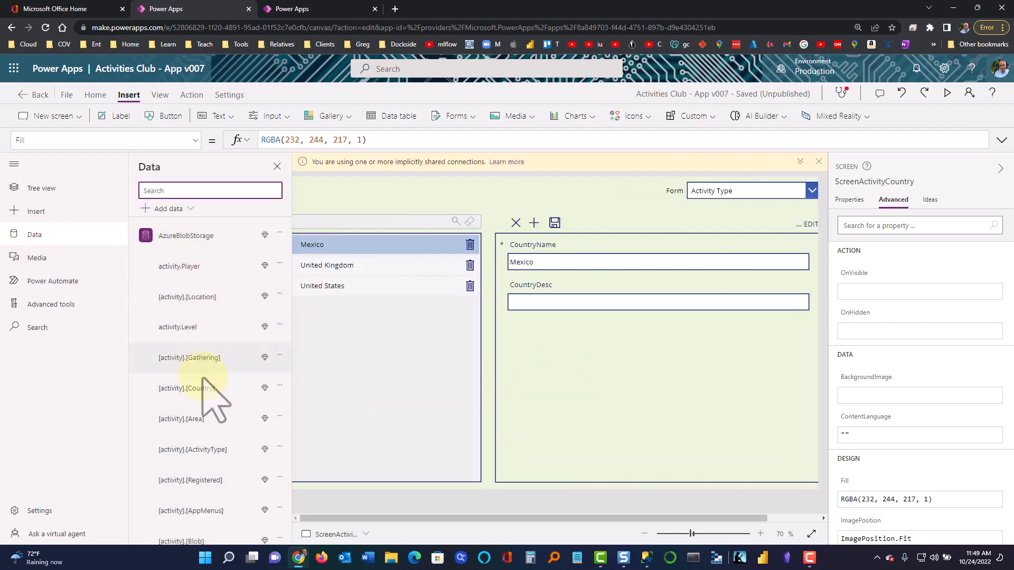
Start adding a data source and browse the expanded Connectors list
{"action": "mouse_move", "coordinate": [264, 328]}
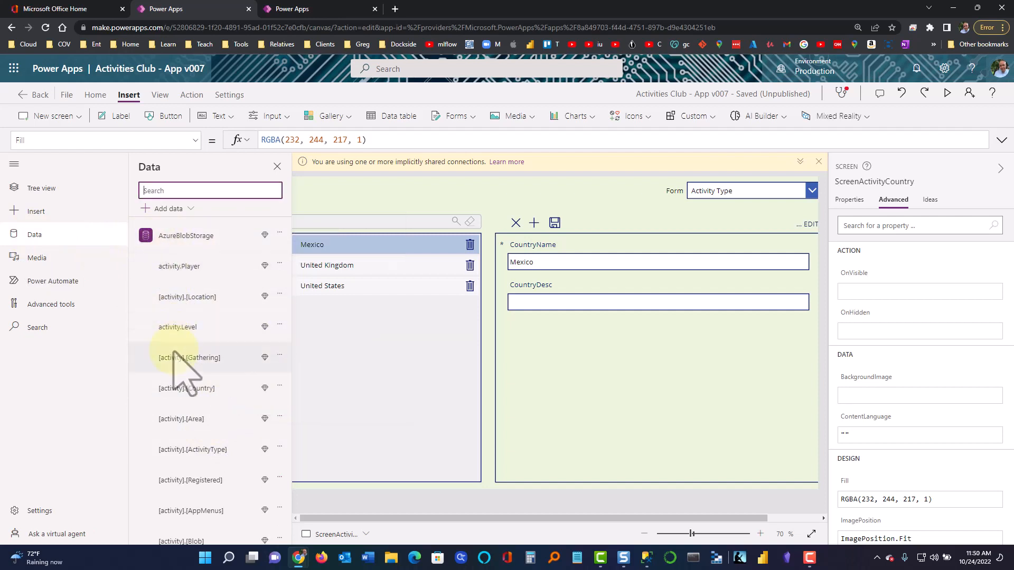
{"action": "mouse_move", "coordinate": [265, 390]}
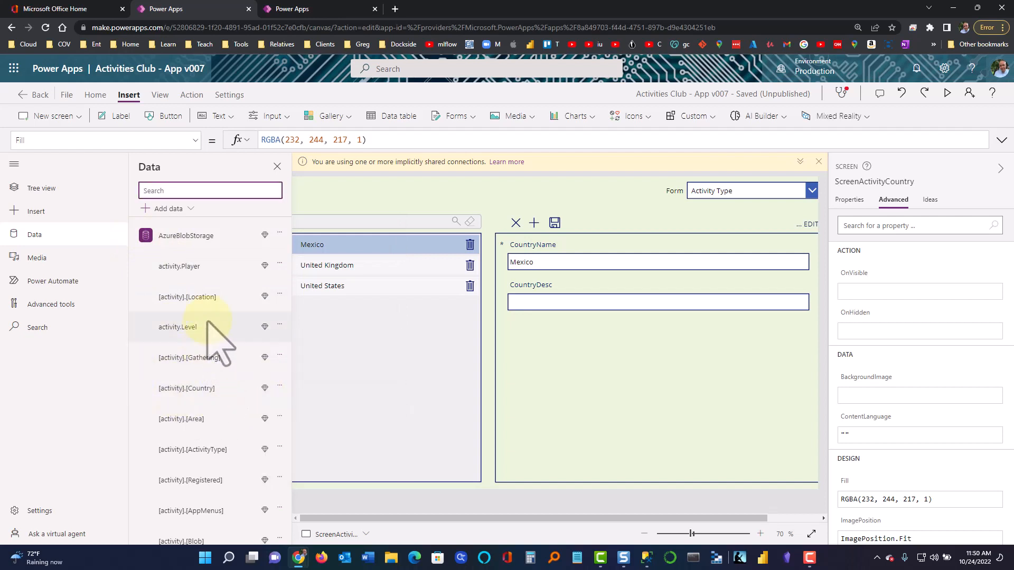
{"action": "left_click", "coordinate": [157, 210]}
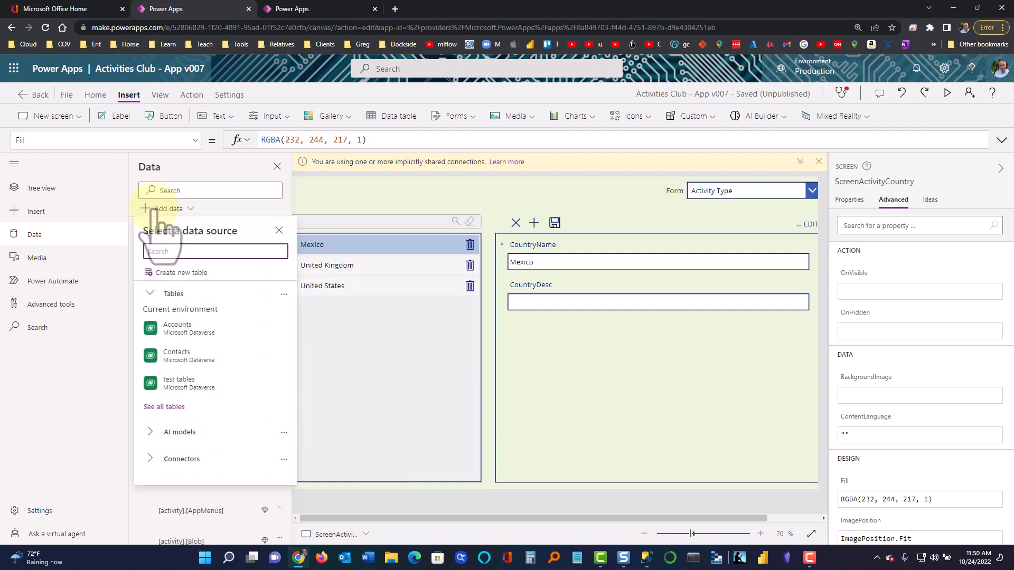
{"action": "mouse_move", "coordinate": [208, 377]}
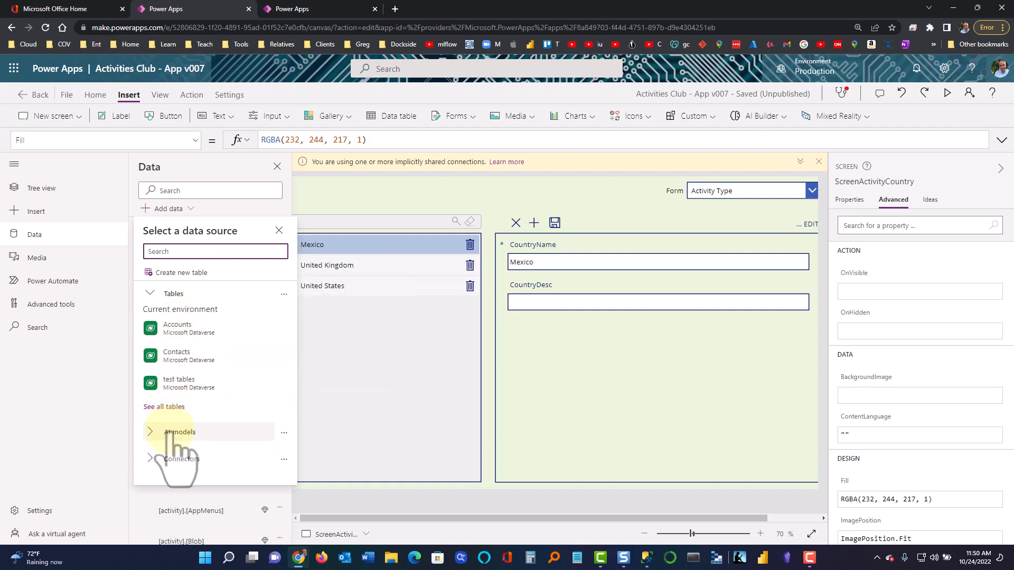
{"action": "left_click", "coordinate": [170, 459]}
{"action": "scroll", "coordinate": [180, 449], "scroll_direction": "down", "scroll_amount": 4}
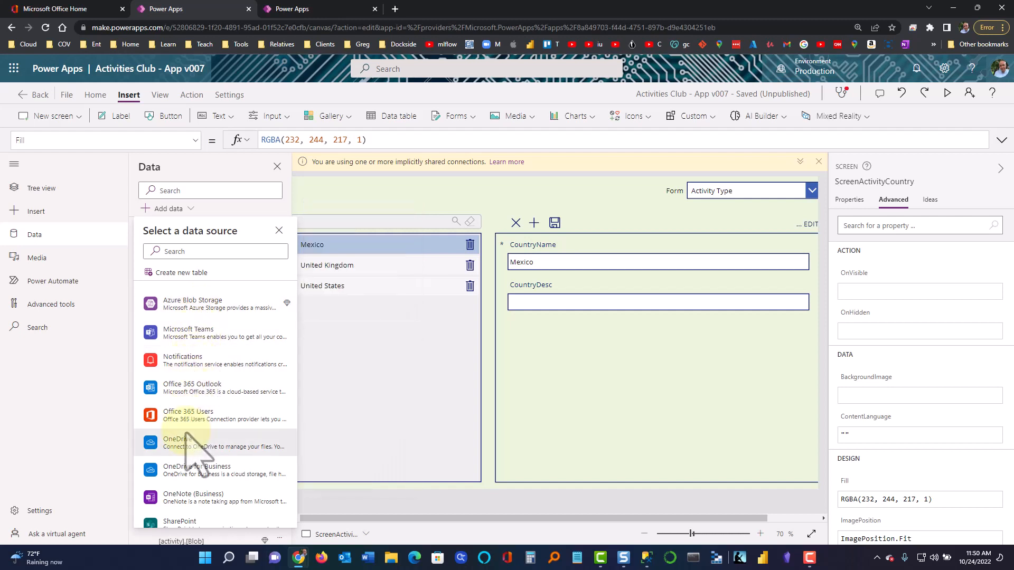
{"action": "scroll", "coordinate": [187, 427], "scroll_direction": "down", "scroll_amount": 2}
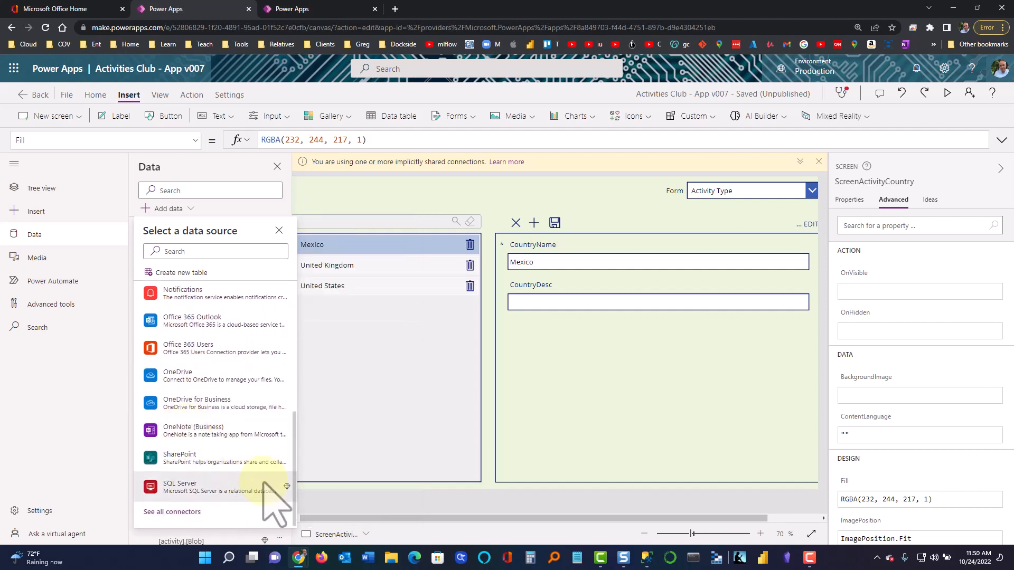
{"action": "mouse_move", "coordinate": [286, 486]}
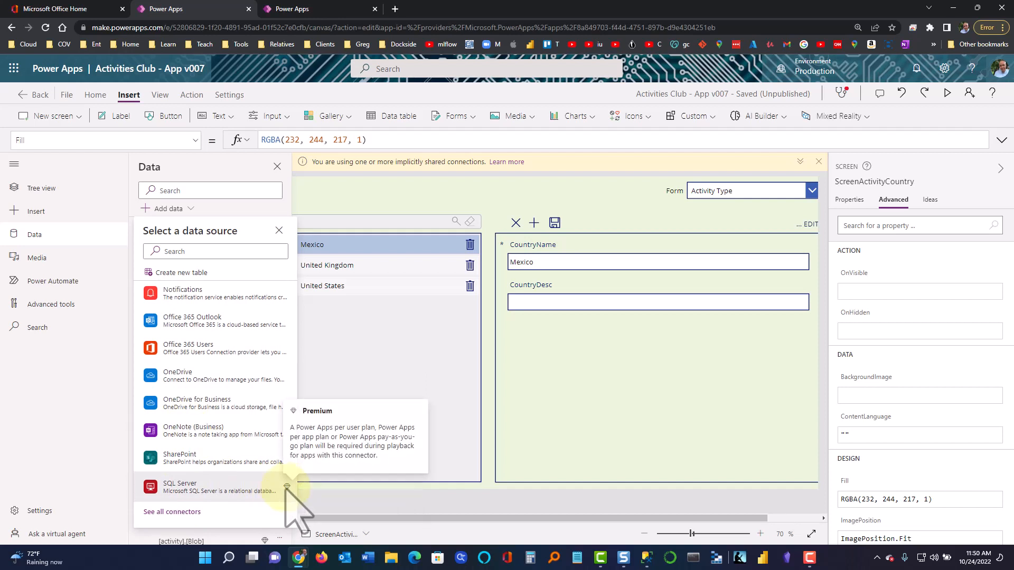
{"action": "scroll", "coordinate": [264, 496], "scroll_direction": "up", "scroll_amount": 4}
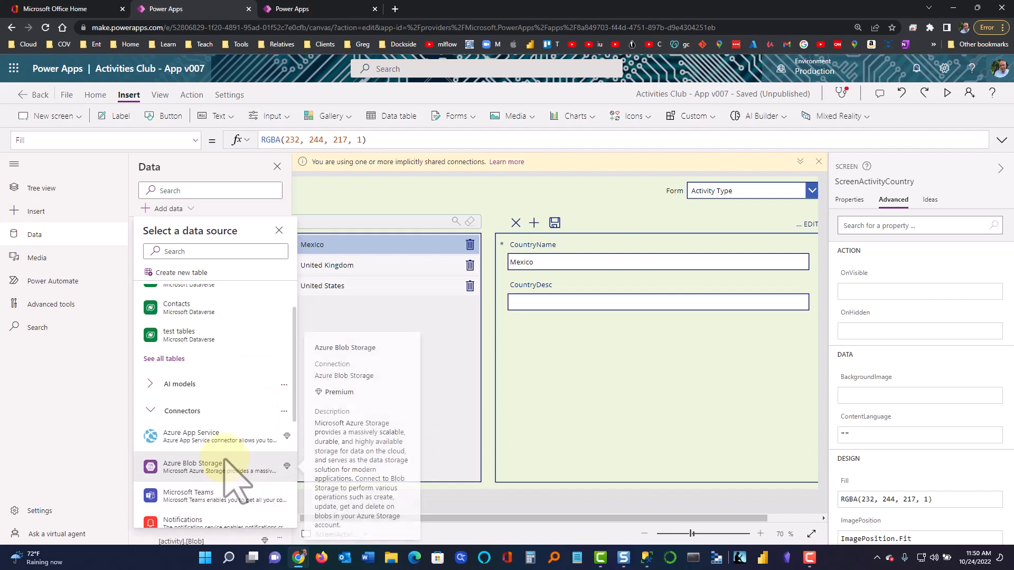
{"action": "scroll", "coordinate": [218, 468], "scroll_direction": "down", "scroll_amount": 2}
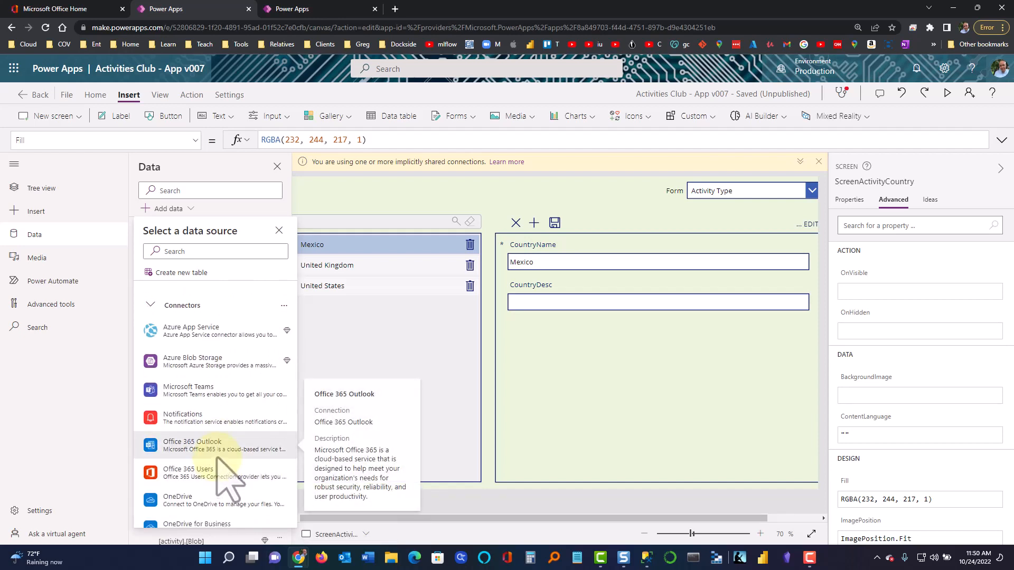
{"action": "scroll", "coordinate": [210, 418], "scroll_direction": "up", "scroll_amount": 2}
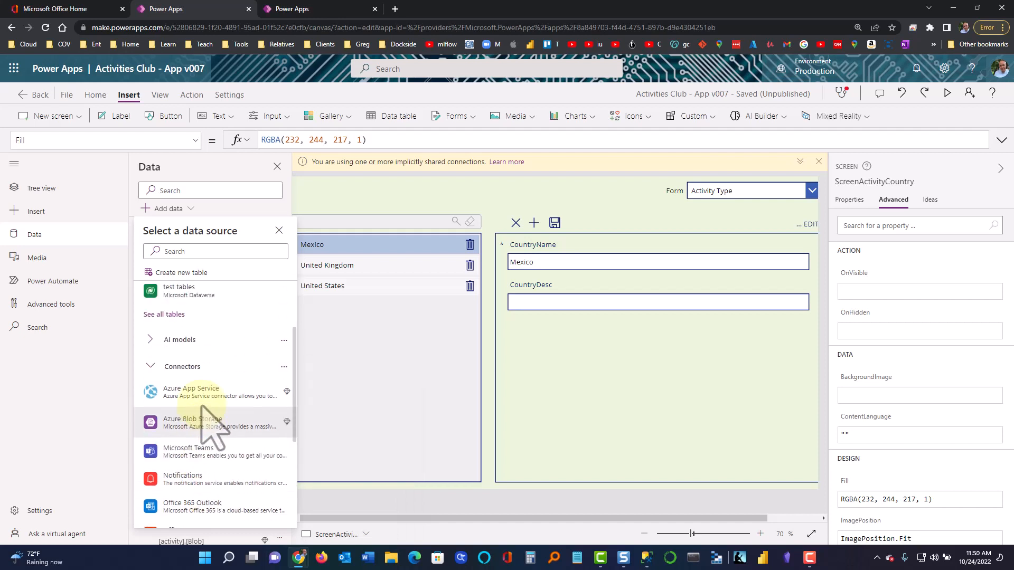
{"action": "scroll", "coordinate": [203, 409], "scroll_direction": "up", "scroll_amount": 1}
{"action": "scroll", "coordinate": [202, 408], "scroll_direction": "down", "scroll_amount": 9}
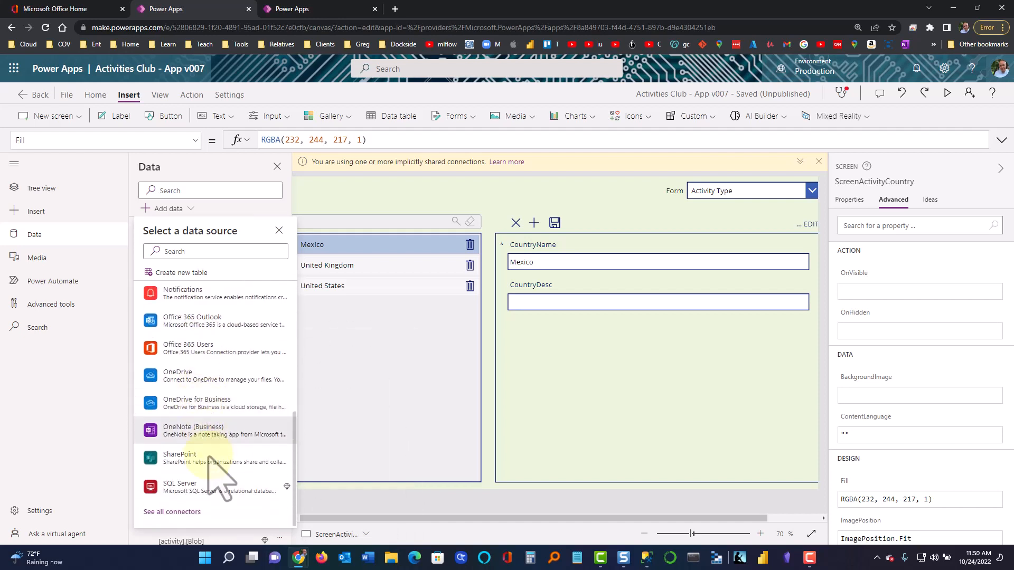
Reopen Add data, expand Connectors again, and choose SQL Server to list its existing connections
{"action": "mouse_move", "coordinate": [205, 483]}
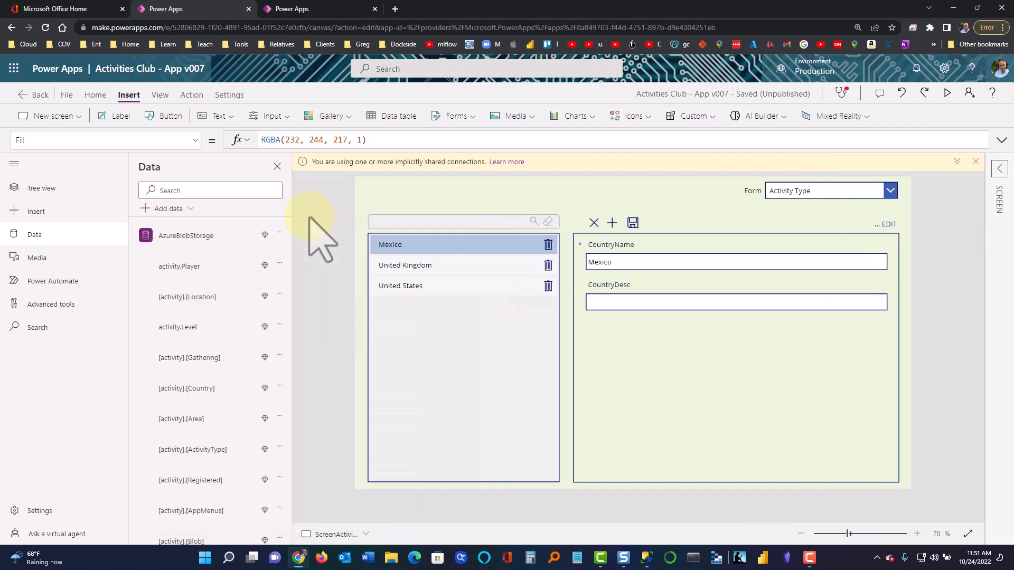
{"action": "left_click", "coordinate": [165, 210]}
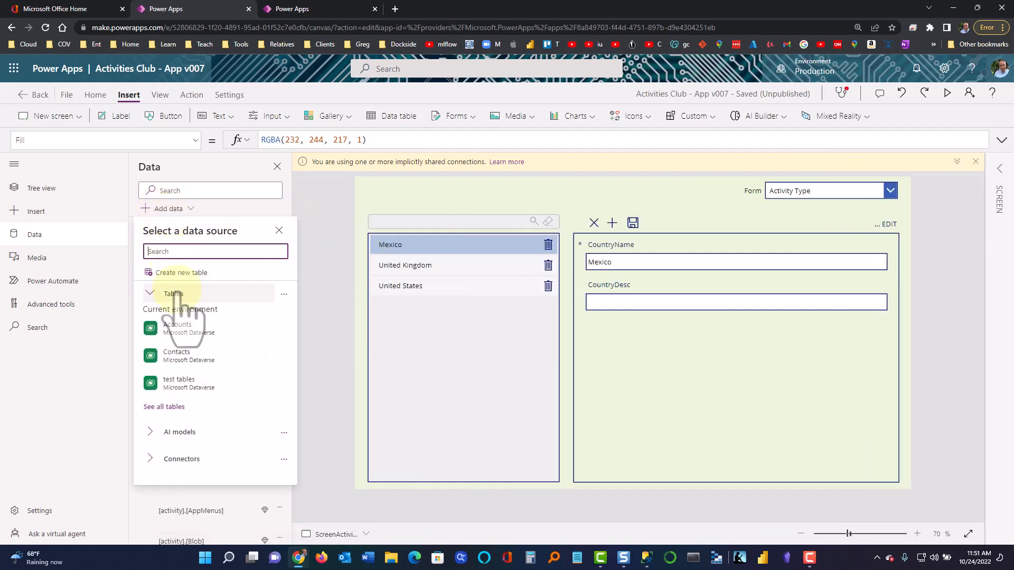
{"action": "left_click", "coordinate": [157, 460]}
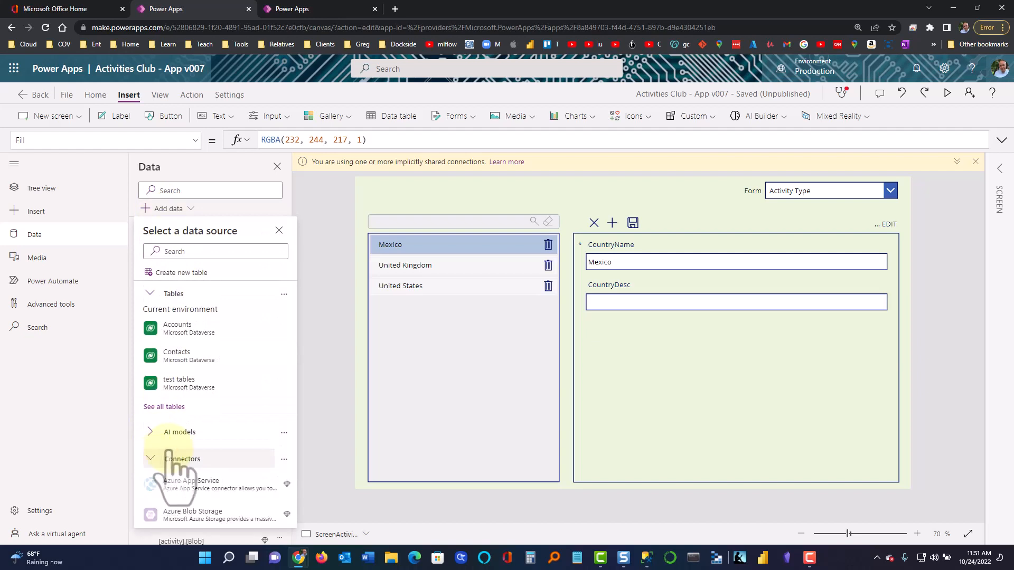
{"action": "scroll", "coordinate": [175, 451], "scroll_direction": "down", "scroll_amount": 5}
{"action": "scroll", "coordinate": [175, 444], "scroll_direction": "down", "scroll_amount": 2}
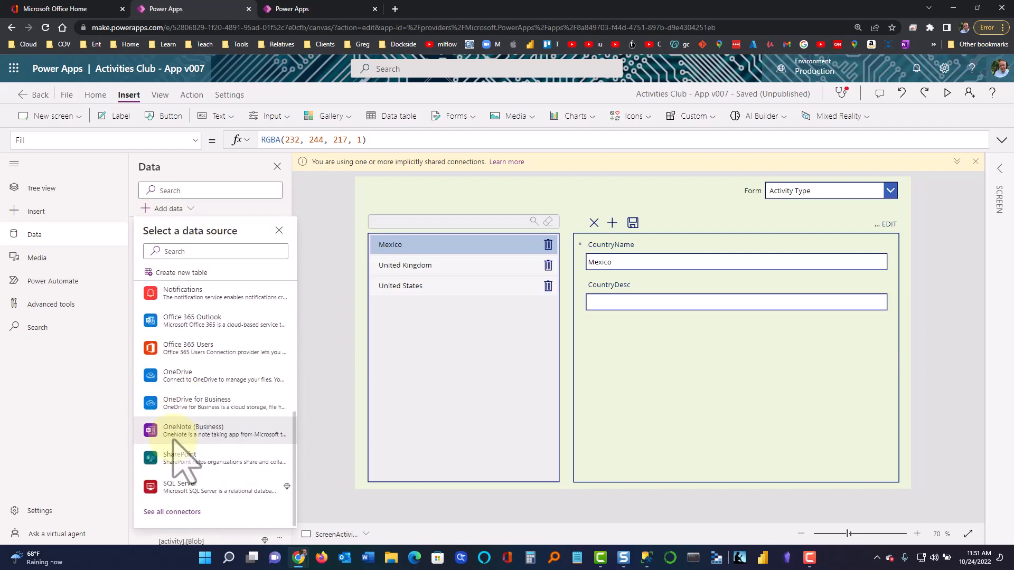
{"action": "left_click", "coordinate": [169, 489]}
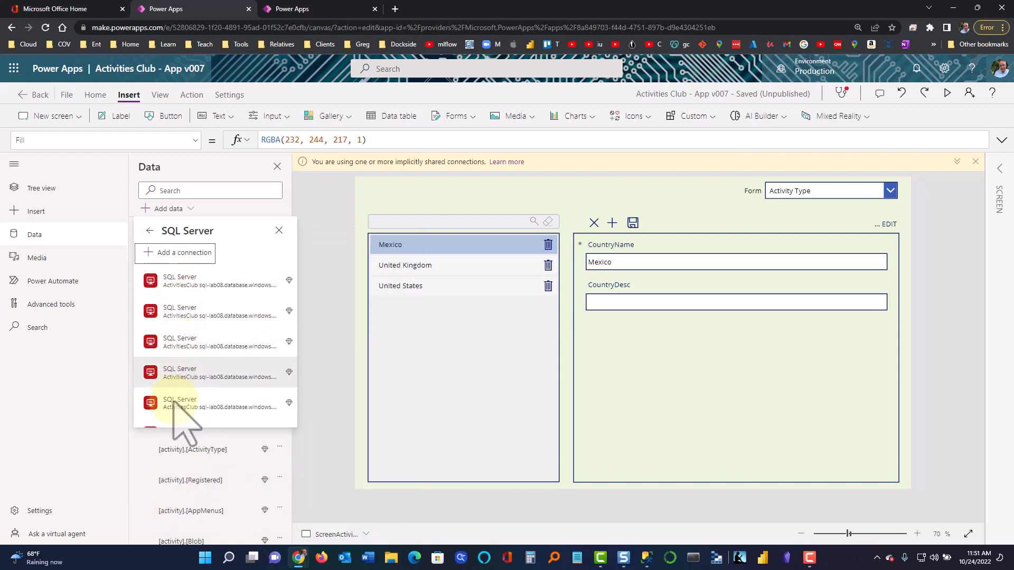
Pick the ActivitiesClub SQL Server connection to list its database tables
{"action": "scroll", "coordinate": [203, 401], "scroll_direction": "down", "scroll_amount": 3}
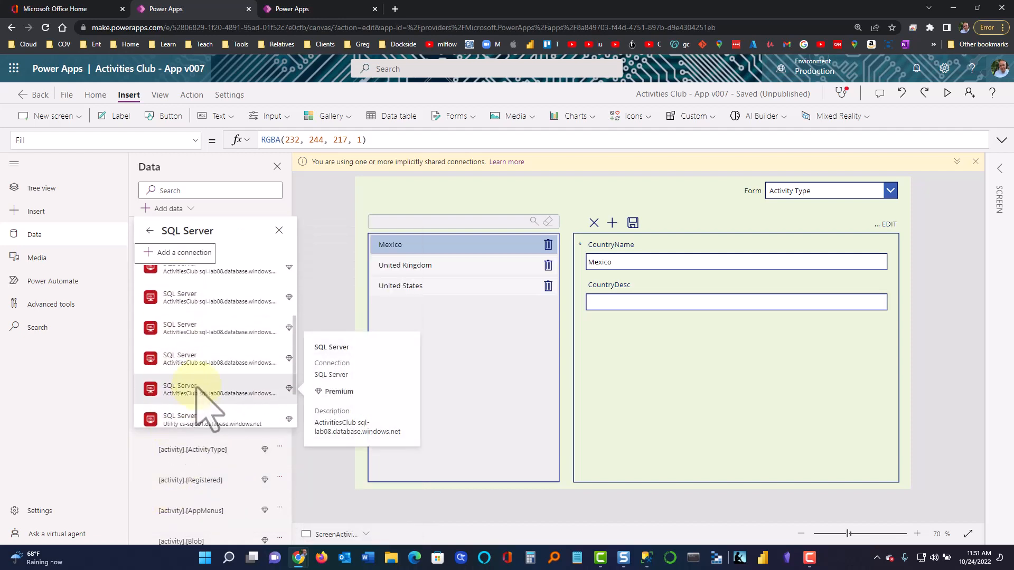
{"action": "scroll", "coordinate": [207, 402], "scroll_direction": "up", "scroll_amount": 1}
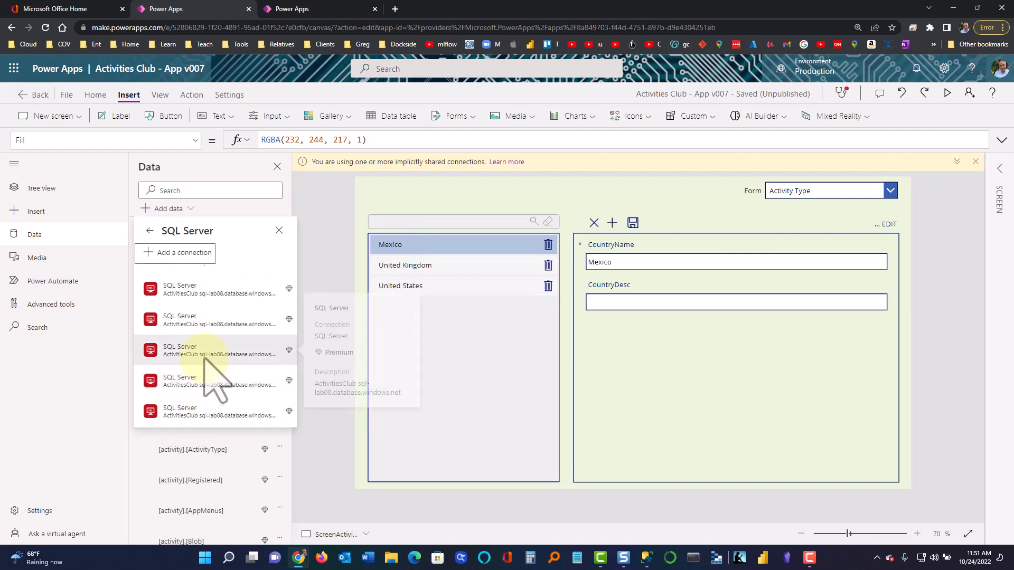
{"action": "scroll", "coordinate": [204, 365], "scroll_direction": "down", "scroll_amount": 2}
{"action": "scroll", "coordinate": [204, 359], "scroll_direction": "up", "scroll_amount": 2}
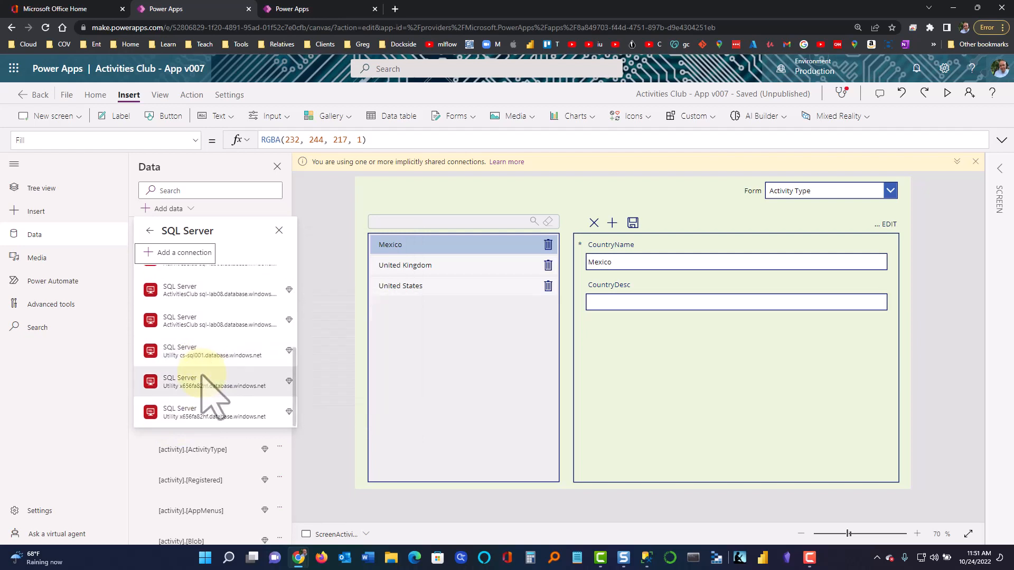
{"action": "mouse_move", "coordinate": [200, 343]}
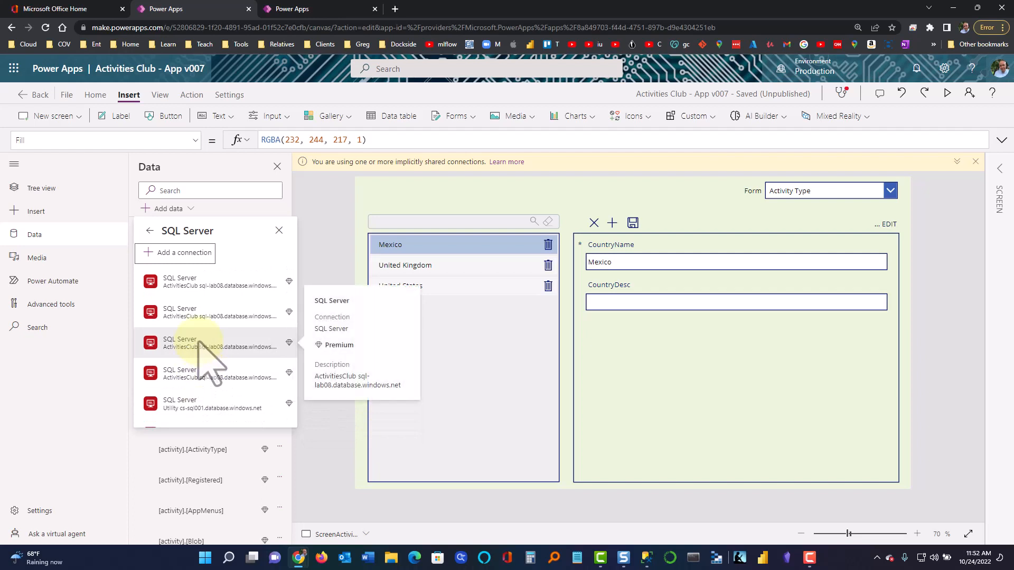
{"action": "mouse_move", "coordinate": [194, 379]}
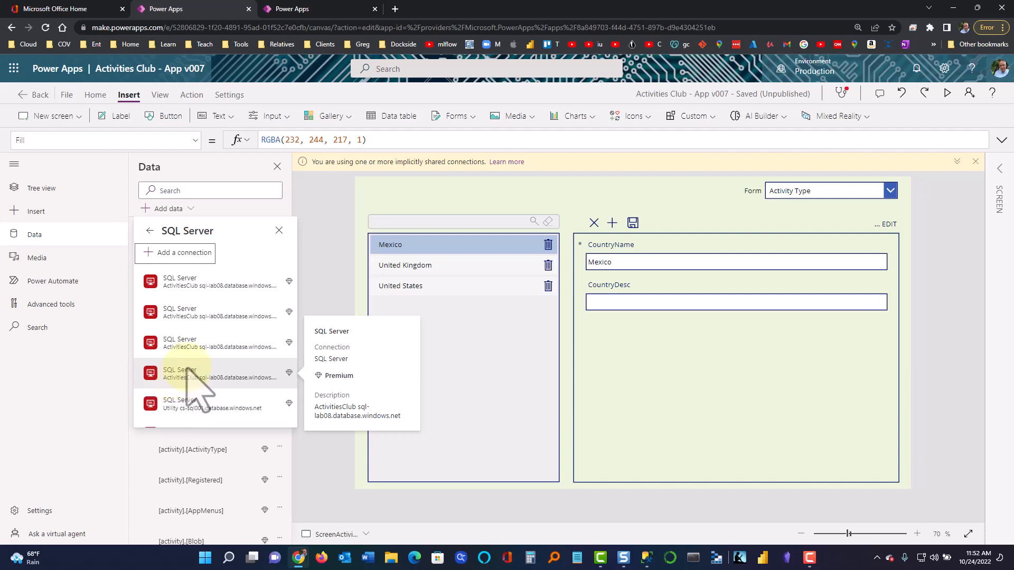
{"action": "left_click", "coordinate": [187, 370]}
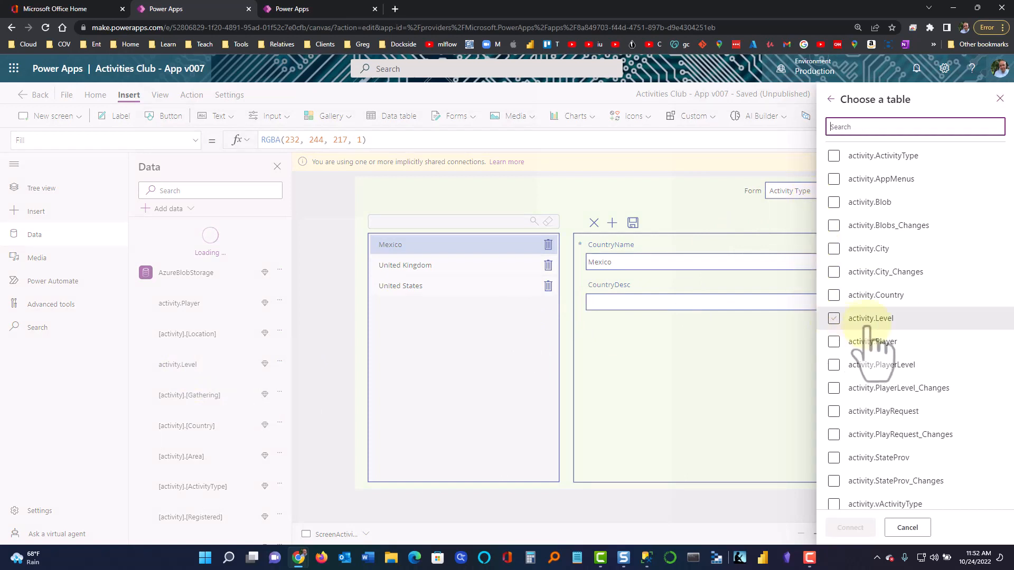
Browse the ActivitiesClub table list, then cancel without adding any table
{"action": "left_click", "coordinate": [892, 318]}
{"action": "scroll", "coordinate": [892, 325], "scroll_direction": "down", "scroll_amount": 8}
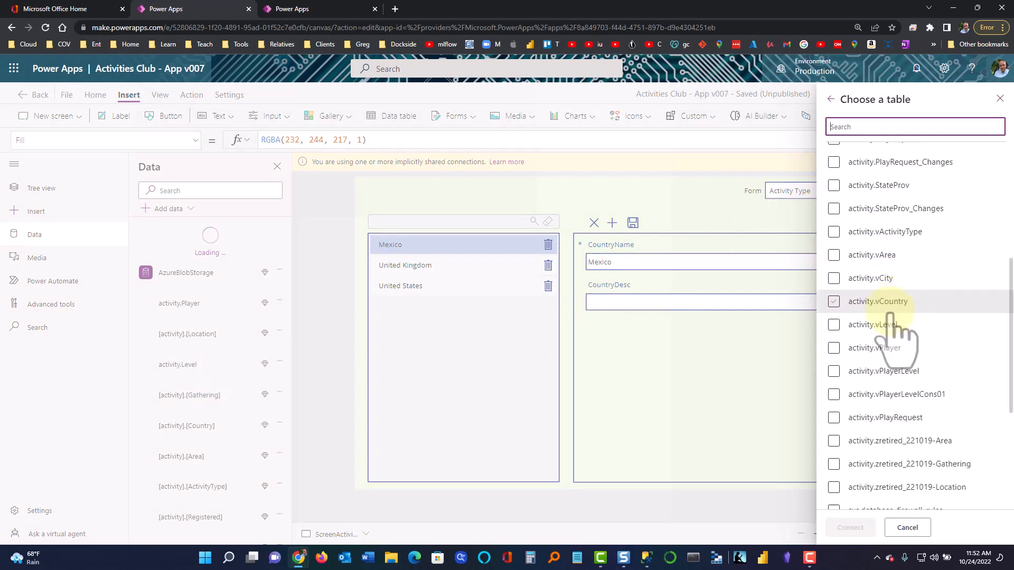
{"action": "scroll", "coordinate": [890, 317], "scroll_direction": "up", "scroll_amount": 5}
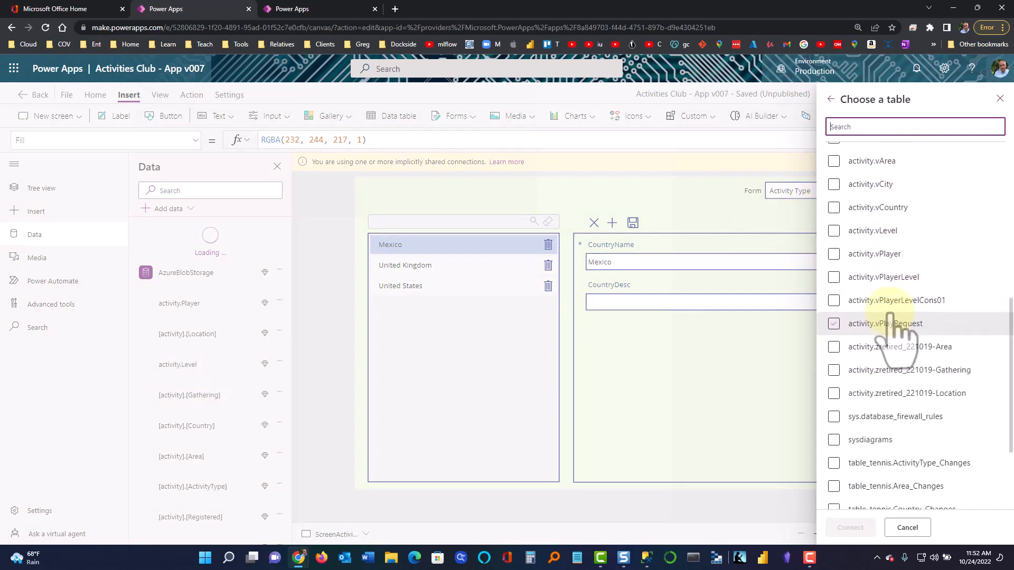
{"action": "scroll", "coordinate": [890, 315], "scroll_direction": "up", "scroll_amount": 2}
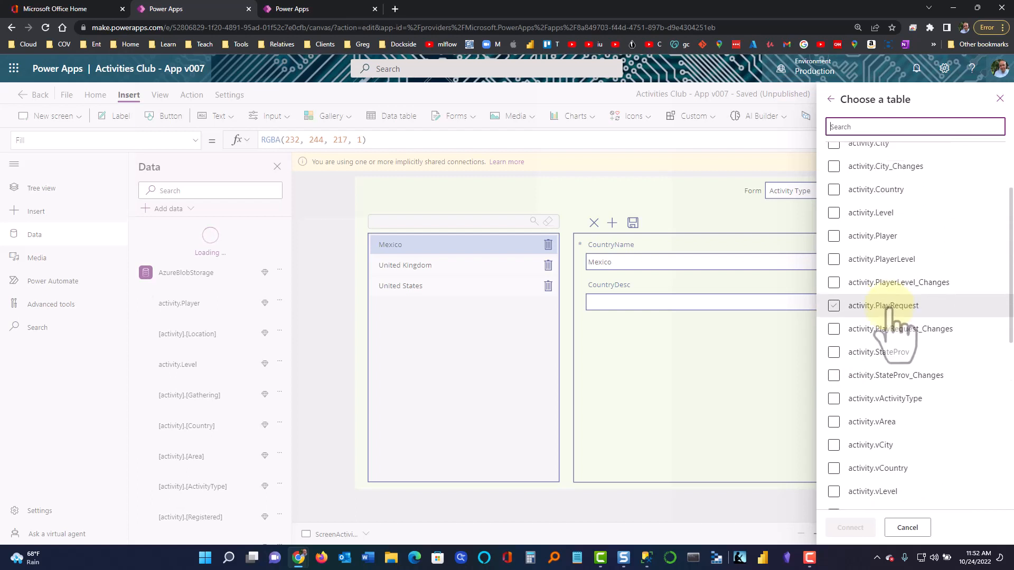
{"action": "scroll", "coordinate": [891, 317], "scroll_direction": "up", "scroll_amount": 1}
{"action": "scroll", "coordinate": [893, 322], "scroll_direction": "down", "scroll_amount": 3}
{"action": "scroll", "coordinate": [891, 312], "scroll_direction": "down", "scroll_amount": 2}
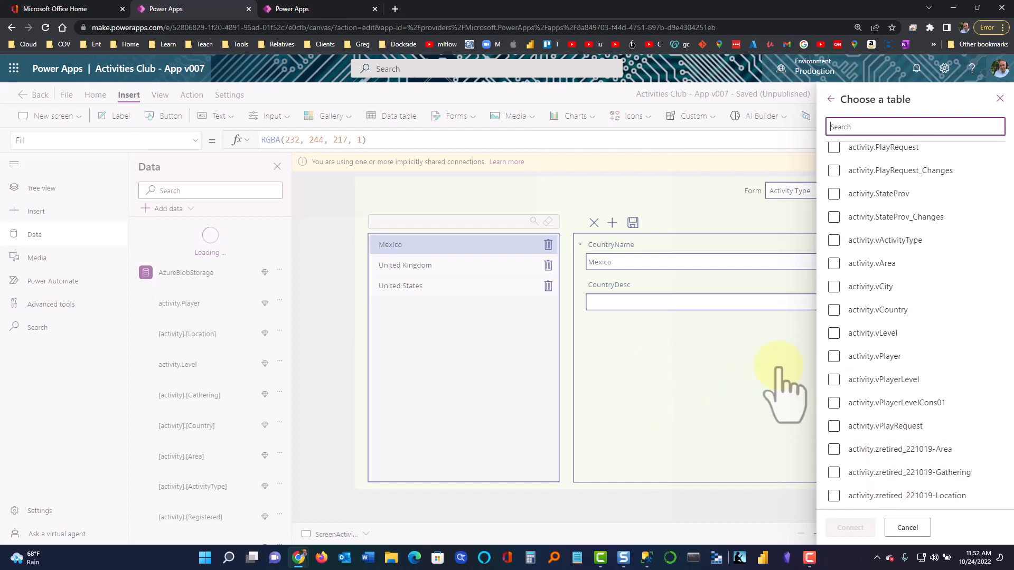
{"action": "left_click", "coordinate": [907, 527]}
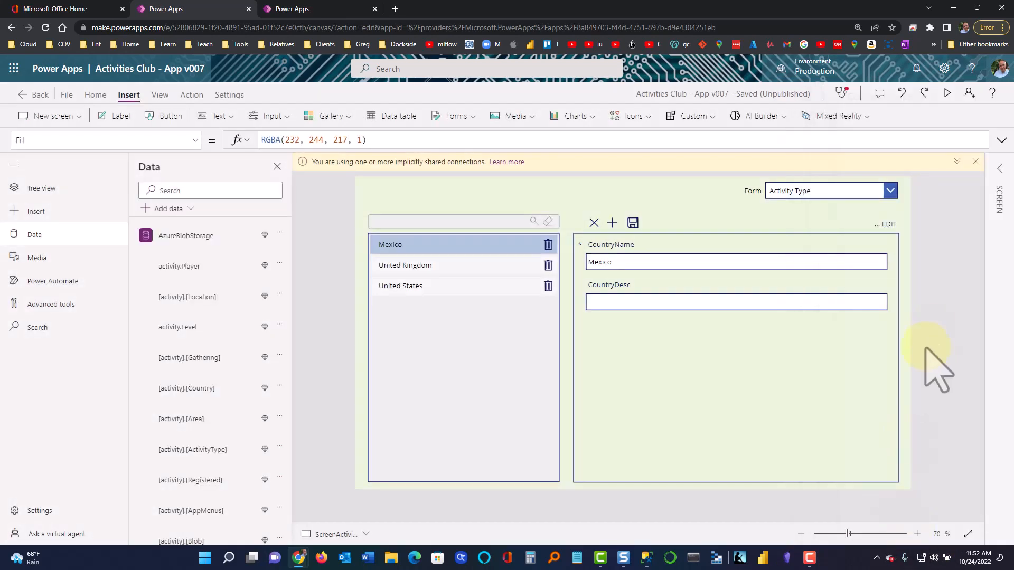
Select FormCountry on the canvas and expand it in the Tree view
{"action": "left_click", "coordinate": [1000, 170]}
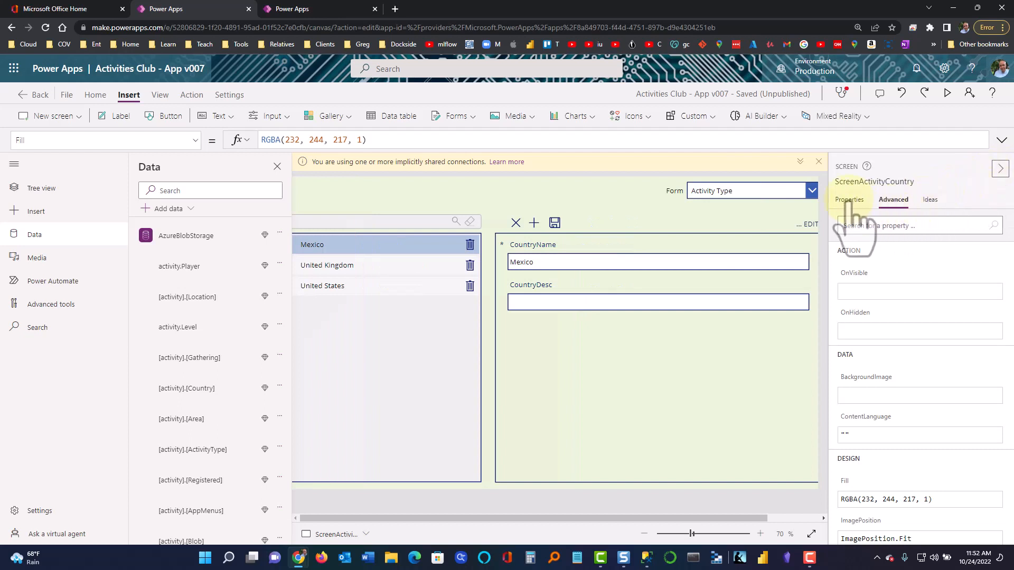
{"action": "left_click", "coordinate": [497, 481]}
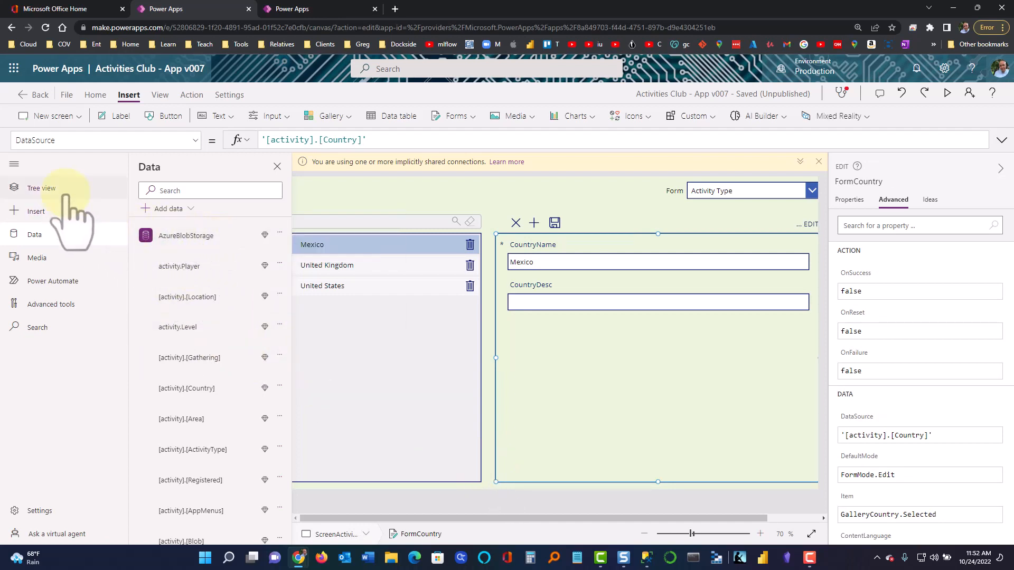
{"action": "left_click", "coordinate": [49, 189]}
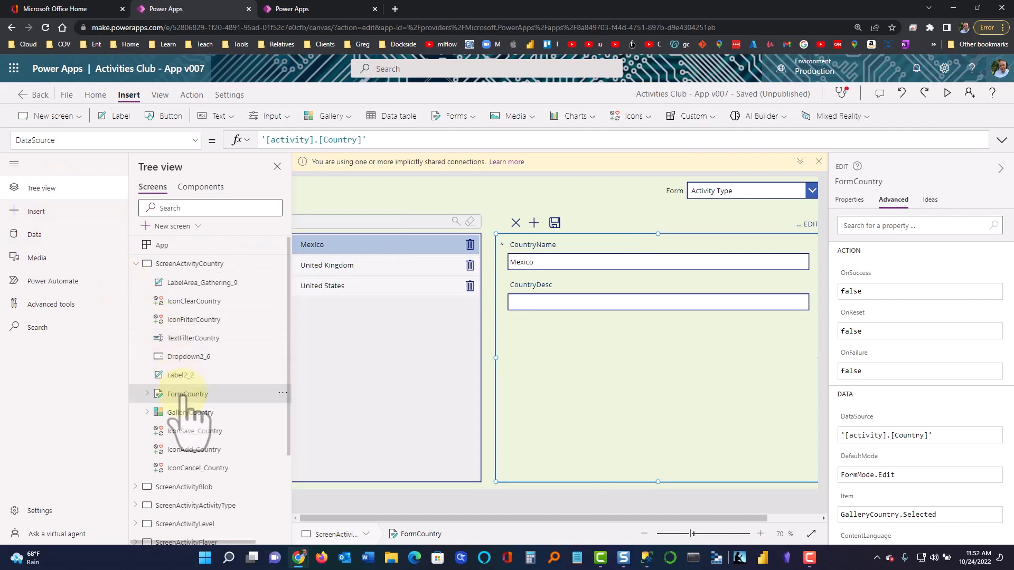
{"action": "left_click", "coordinate": [148, 394]}
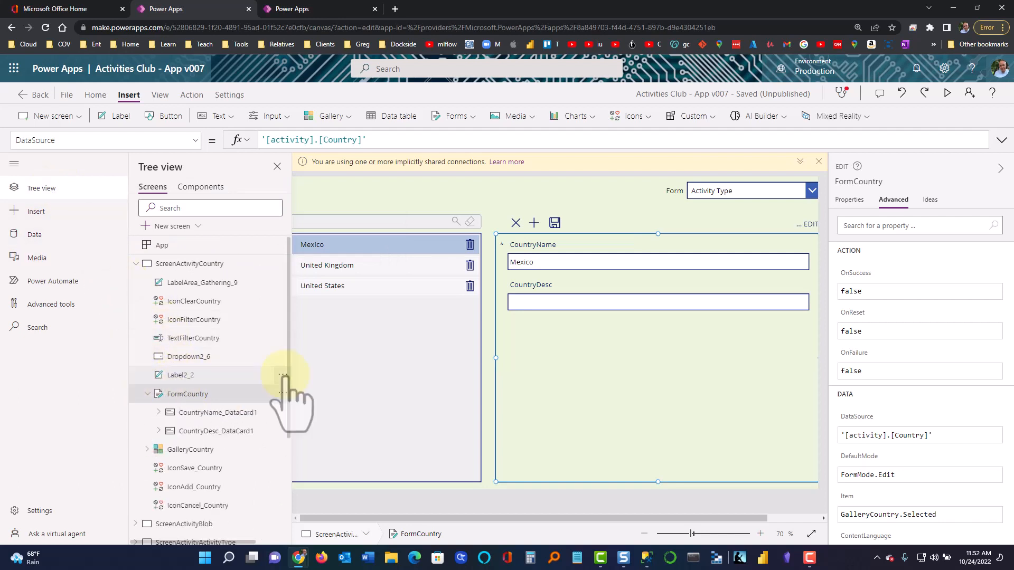
Check in the form's Properties that its data source remains [activity].[Country]
{"action": "left_click", "coordinate": [848, 200]}
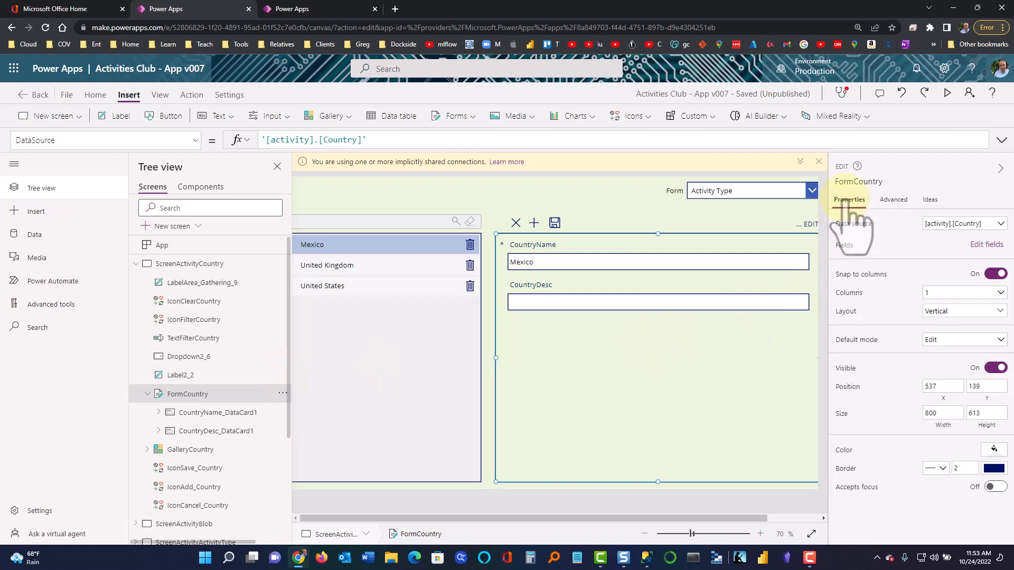
{"action": "left_click", "coordinate": [967, 223]}
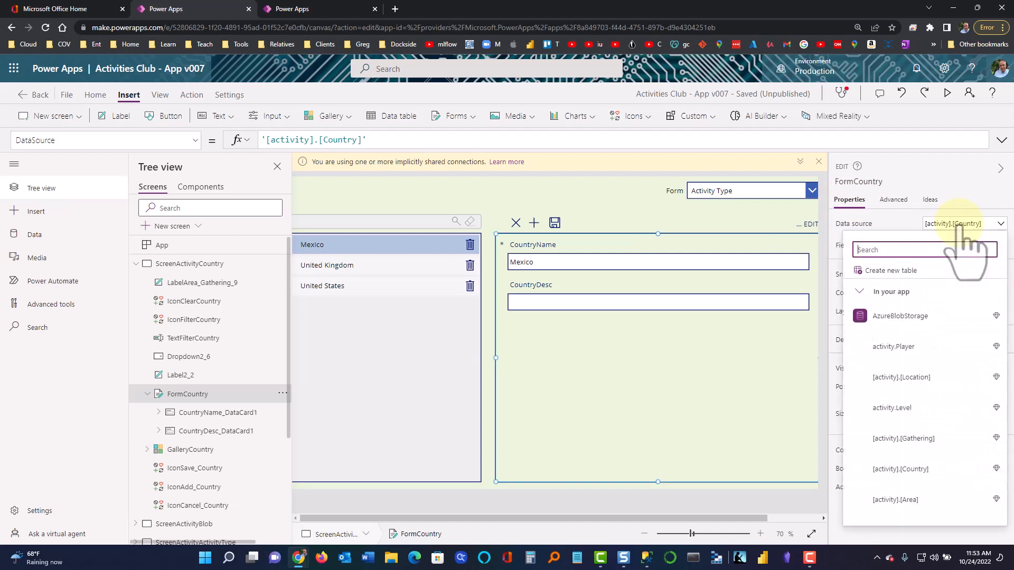
{"action": "scroll", "coordinate": [908, 404], "scroll_direction": "down", "scroll_amount": 10}
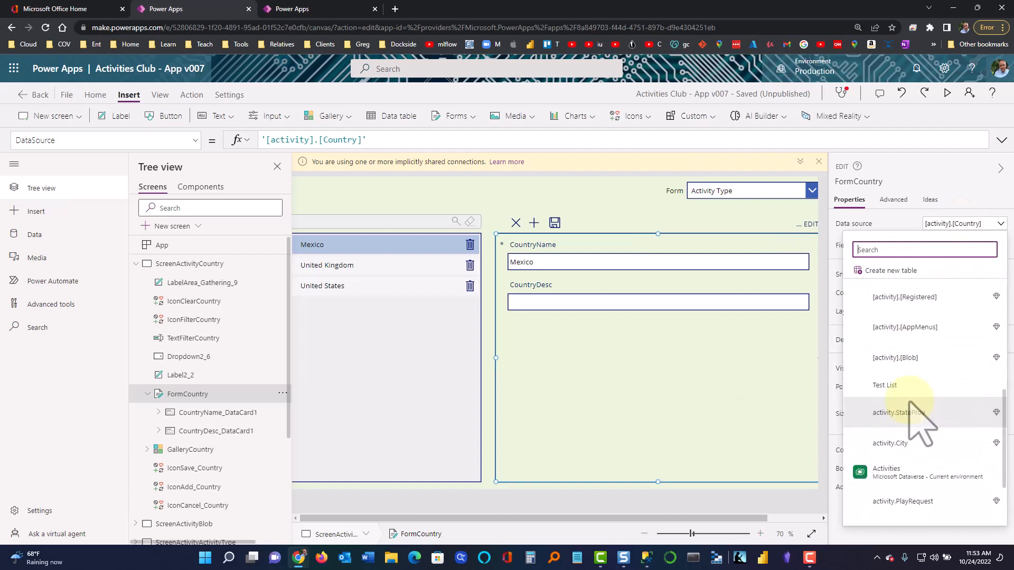
{"action": "scroll", "coordinate": [910, 403], "scroll_direction": "down", "scroll_amount": 5}
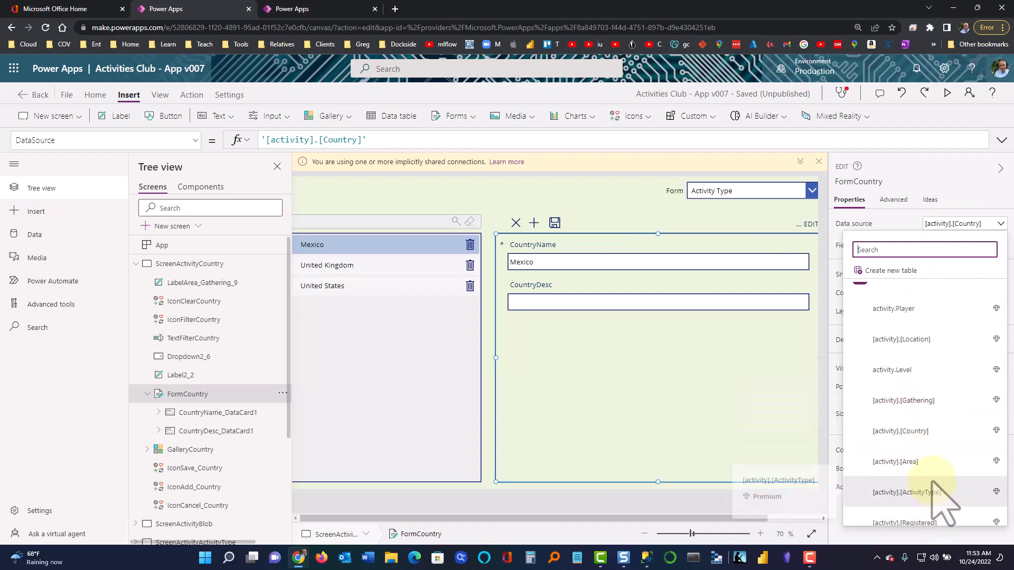
{"action": "scroll", "coordinate": [932, 478], "scroll_direction": "down", "scroll_amount": 3}
{"action": "scroll", "coordinate": [932, 474], "scroll_direction": "down", "scroll_amount": 3}
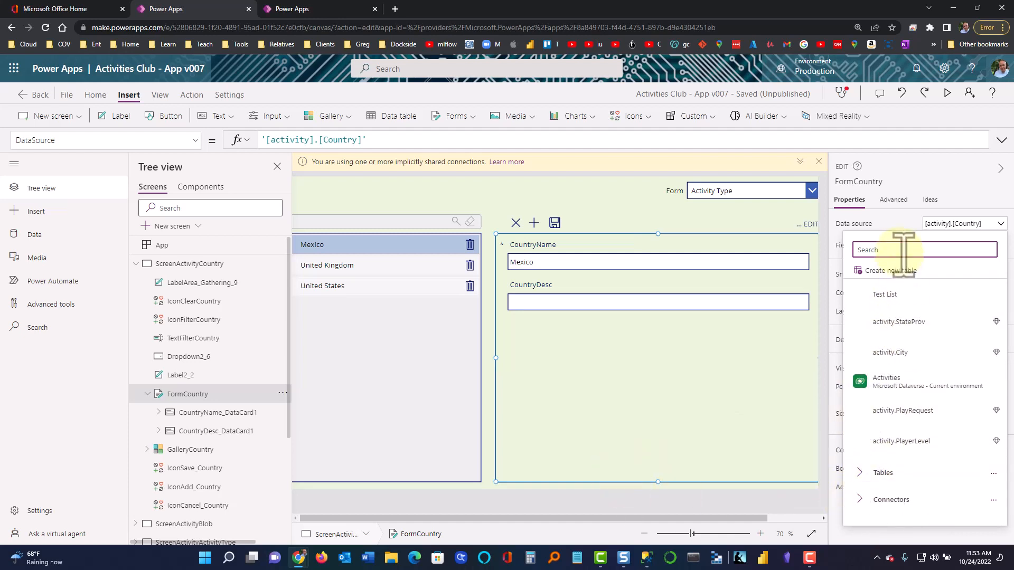
{"action": "left_click", "coordinate": [901, 224]}
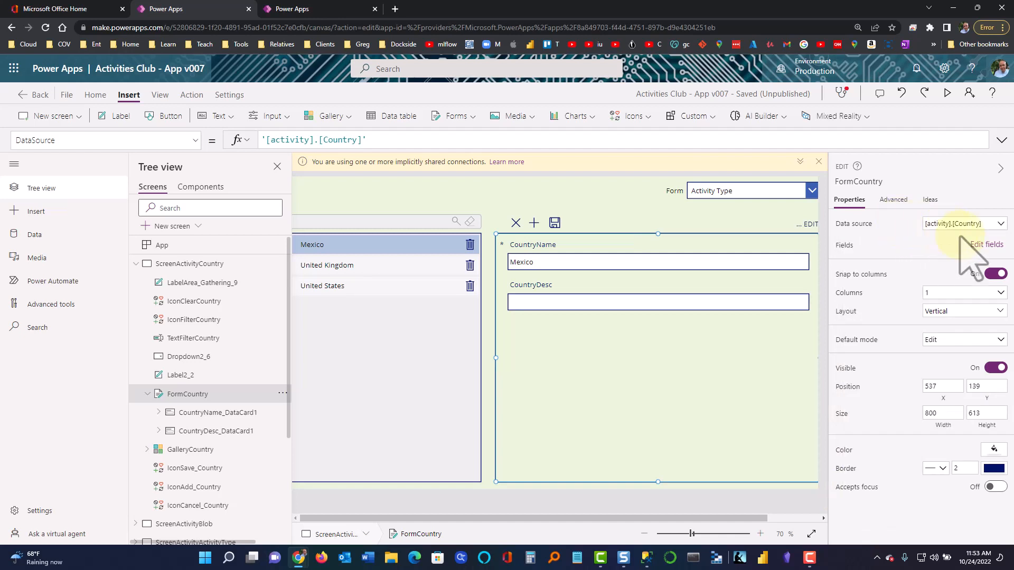
Add the CountryID field to FormCountry through Edit fields, then close the field list
{"action": "left_click", "coordinate": [985, 245]}
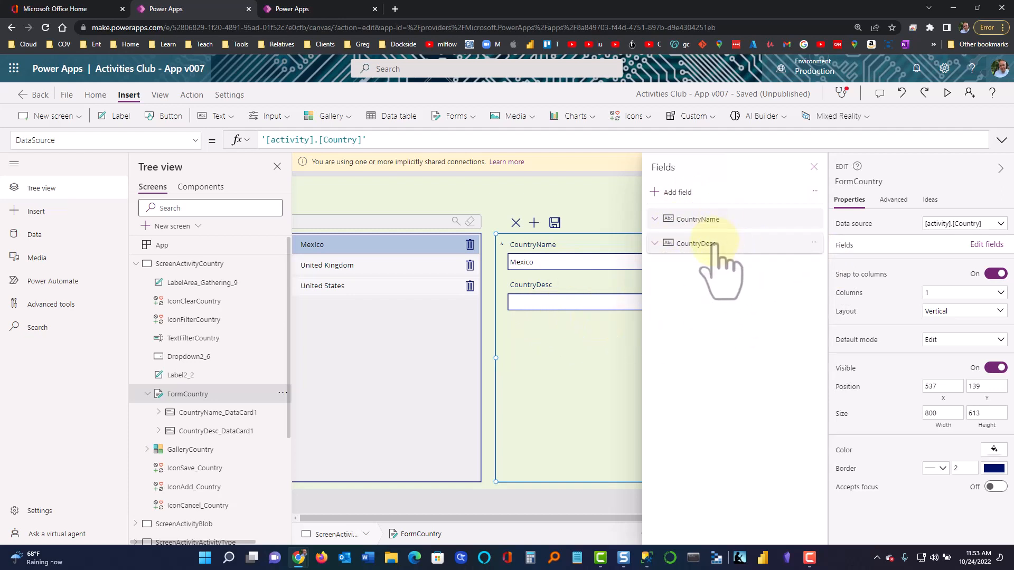
{"action": "left_click", "coordinate": [676, 193]}
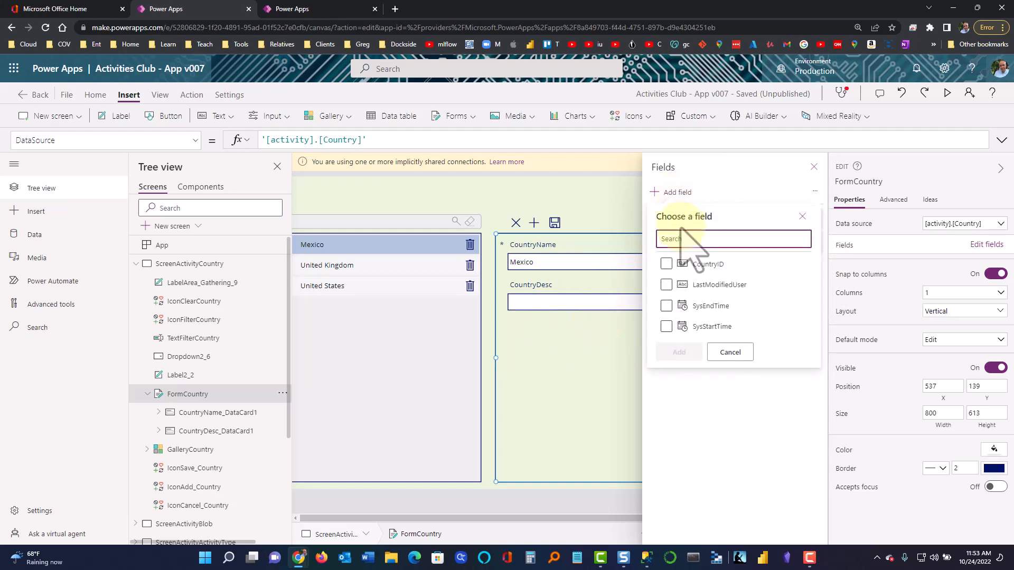
{"action": "left_click", "coordinate": [686, 306]}
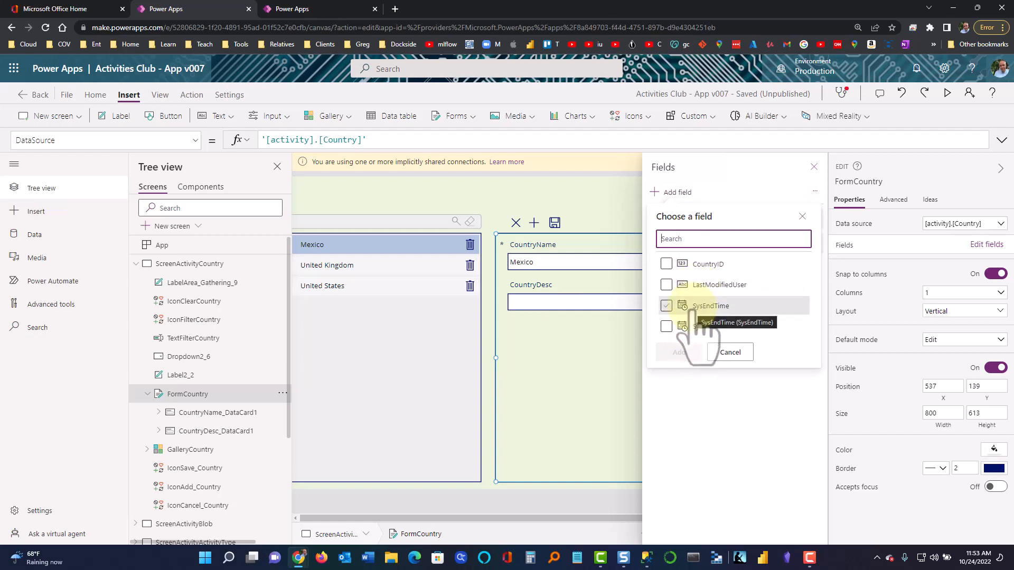
{"action": "left_click", "coordinate": [666, 264]}
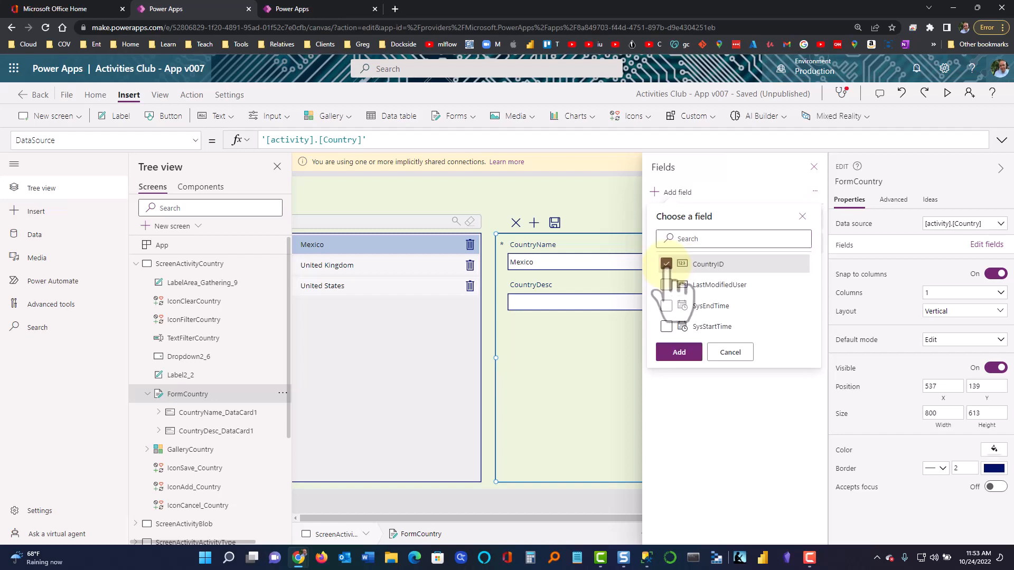
{"action": "left_click", "coordinate": [680, 353]}
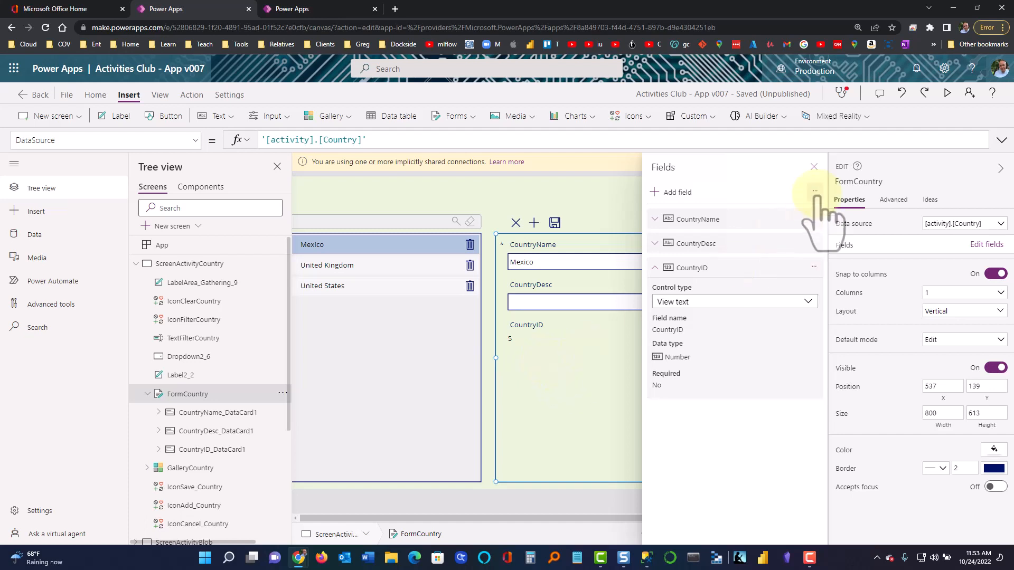
{"action": "left_click", "coordinate": [814, 167]}
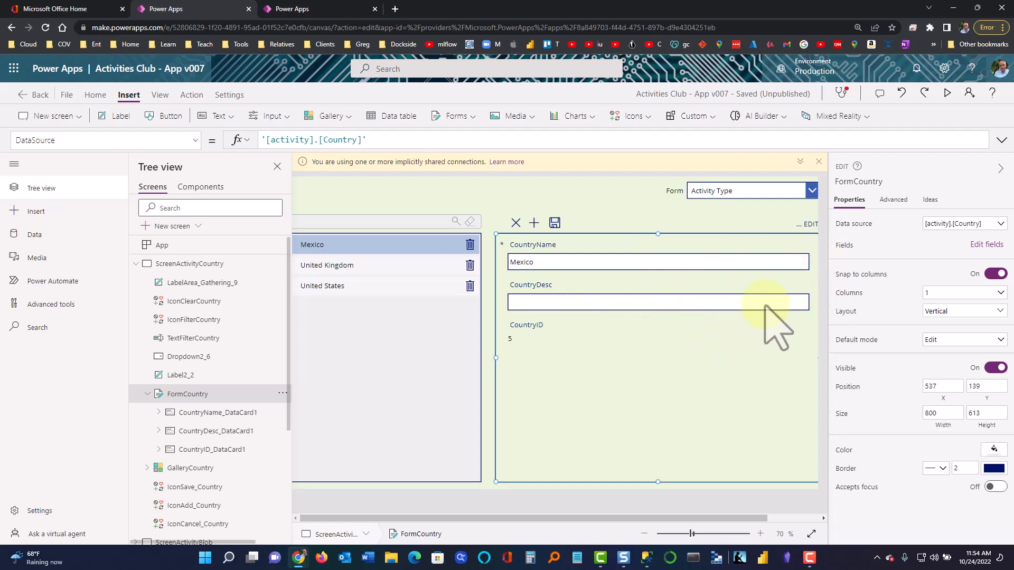
Reopen FormCountry's fields, collapse CountryID, expand CountryName, then close the field editor
{"action": "left_click", "coordinate": [983, 245]}
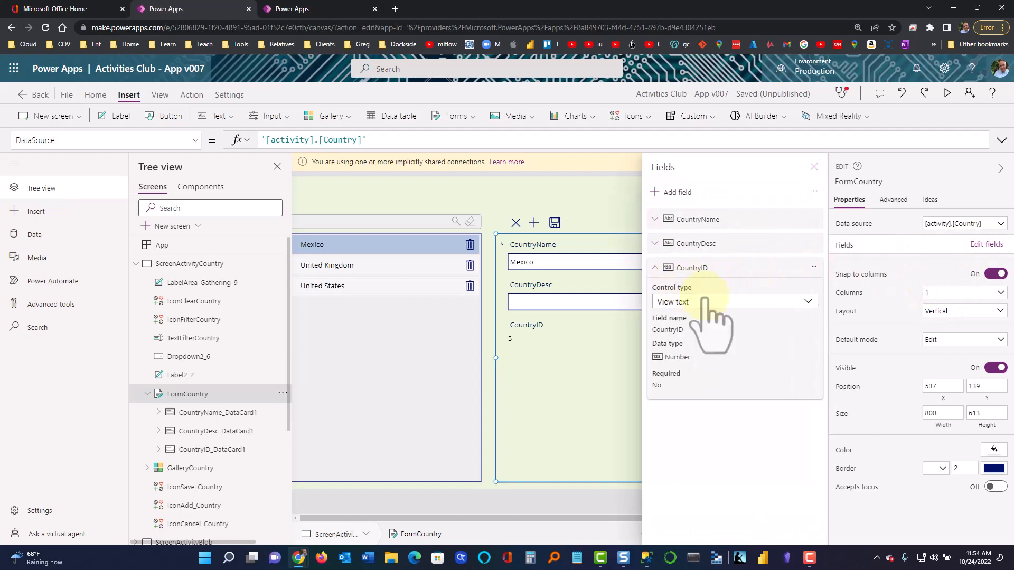
{"action": "left_click", "coordinate": [663, 270]}
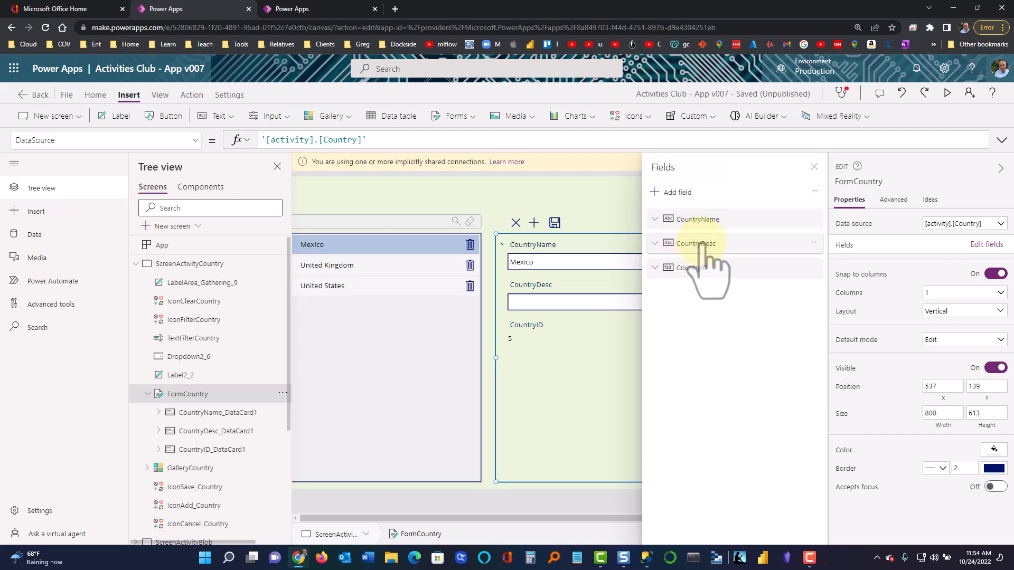
{"action": "left_click", "coordinate": [814, 218]}
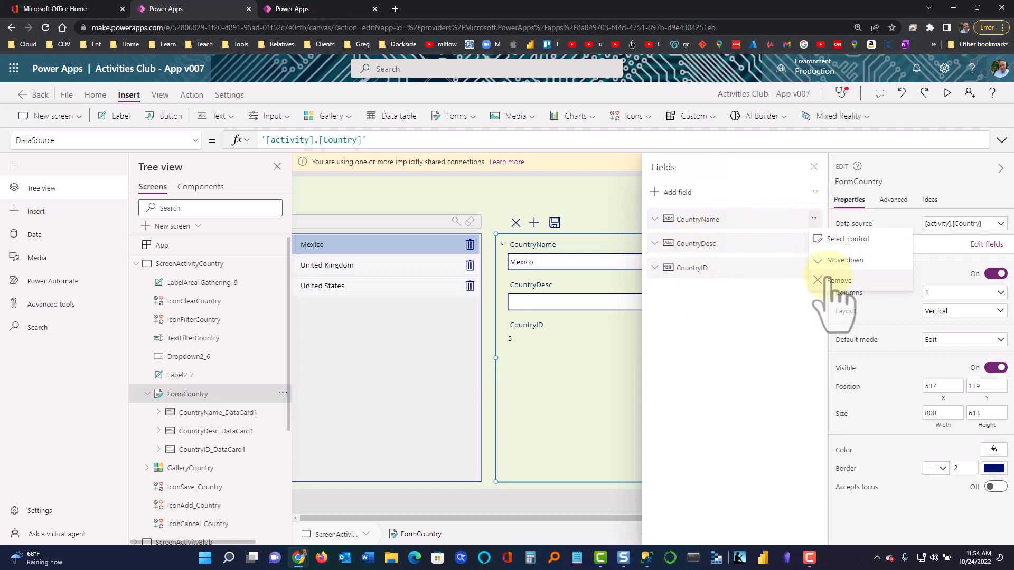
{"action": "left_click", "coordinate": [656, 221]}
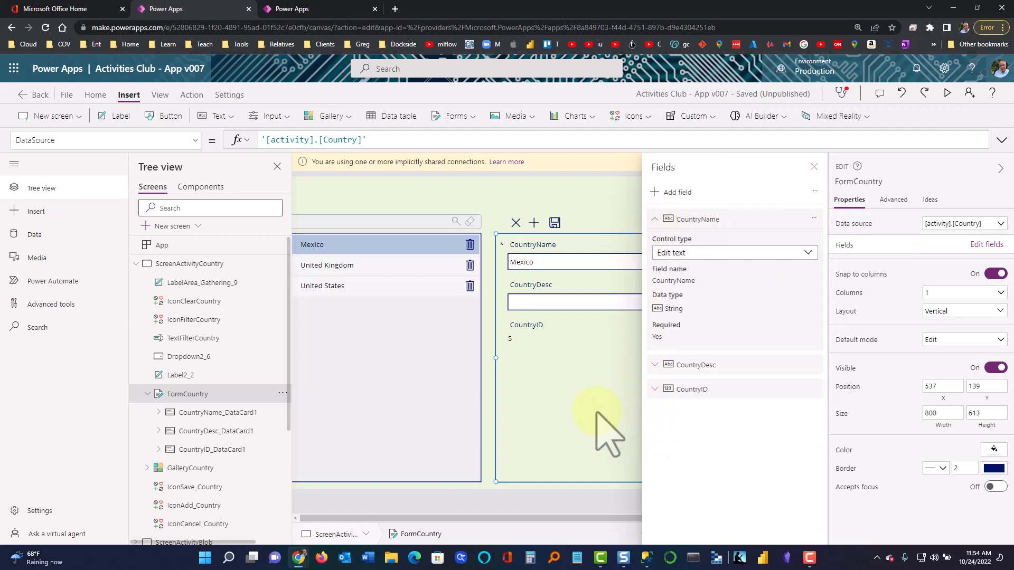
{"action": "left_click", "coordinate": [533, 182]}
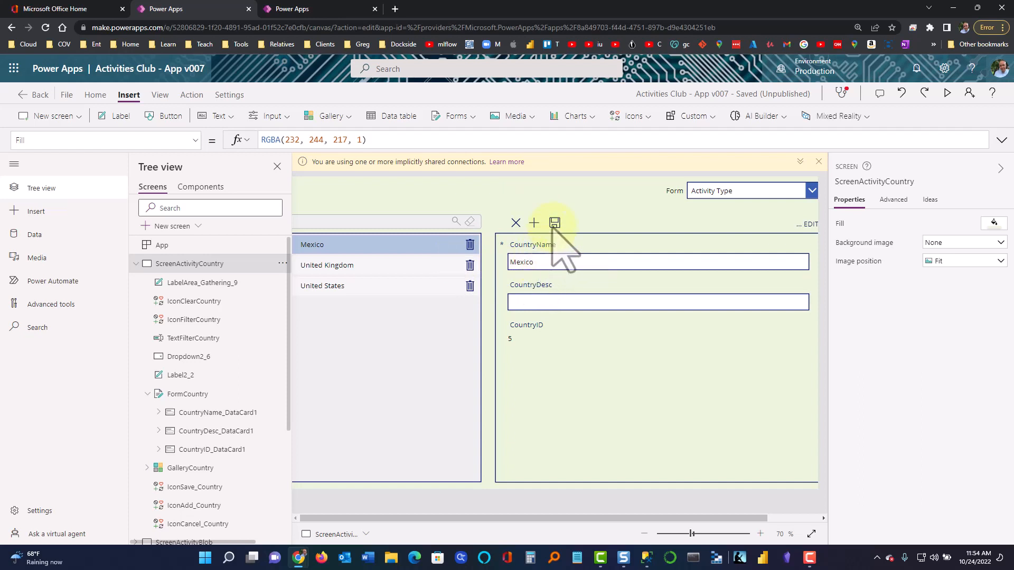
Review the OnSelect formulas of IconAdd_Country and then IconSave_Country
{"action": "left_click", "coordinate": [534, 223]}
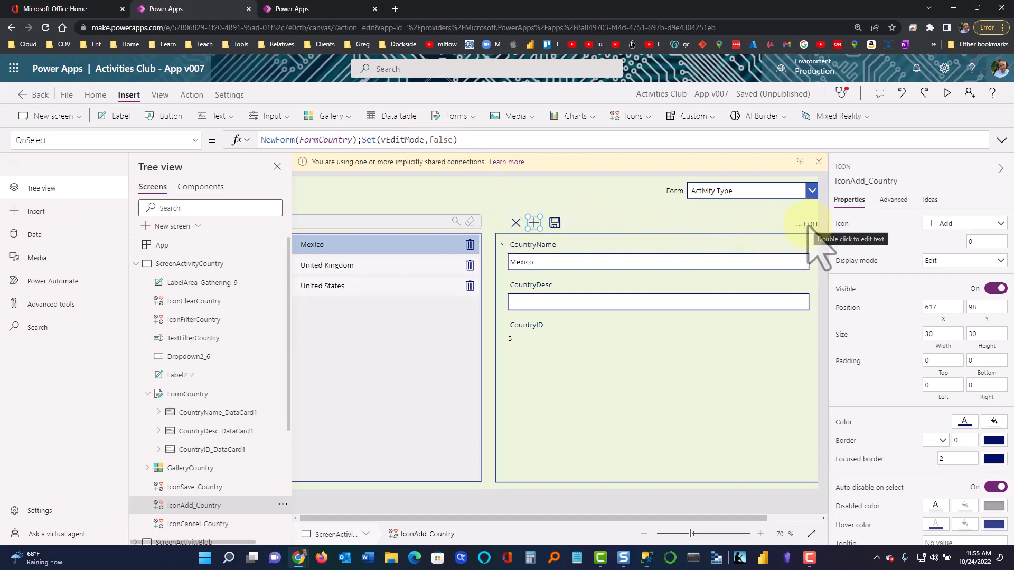
{"action": "left_click", "coordinate": [555, 223]}
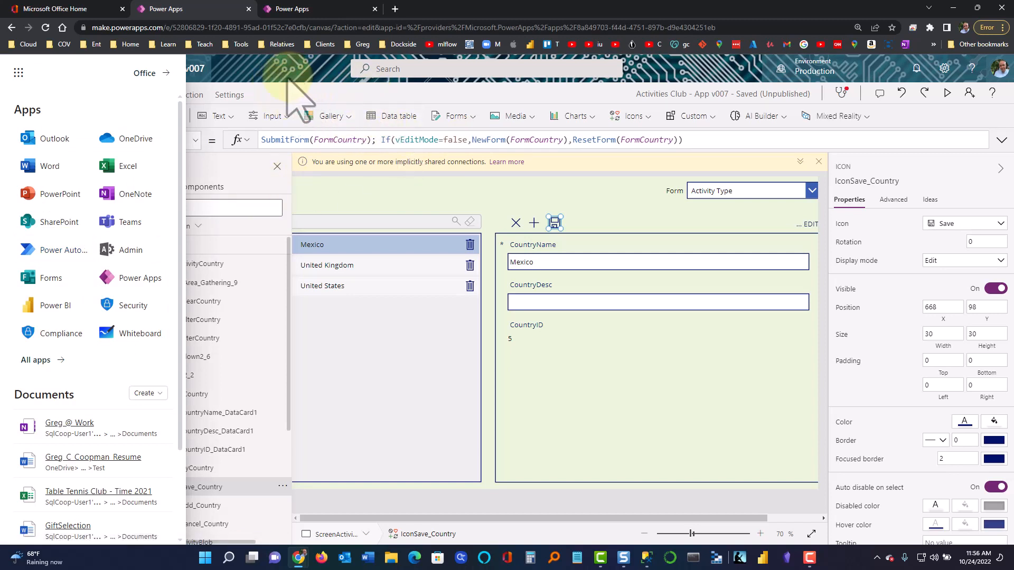
Dismiss the Office app launcher panel to return to the Power Apps studio
{"action": "left_click", "coordinate": [258, 66]}
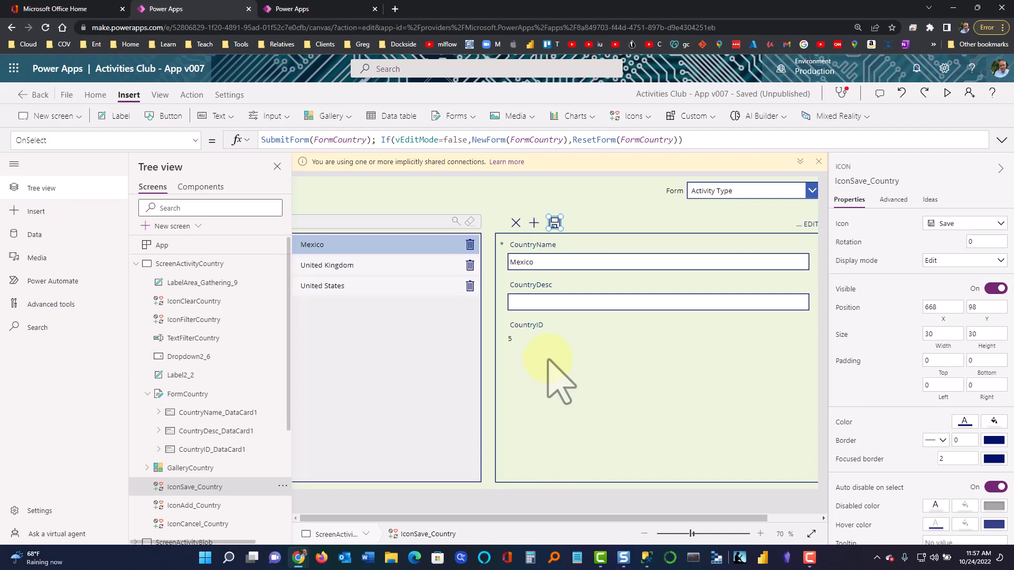
Select the CountryDesc and CountryID cards, then the whole FormCountry form
{"action": "left_click", "coordinate": [543, 314]}
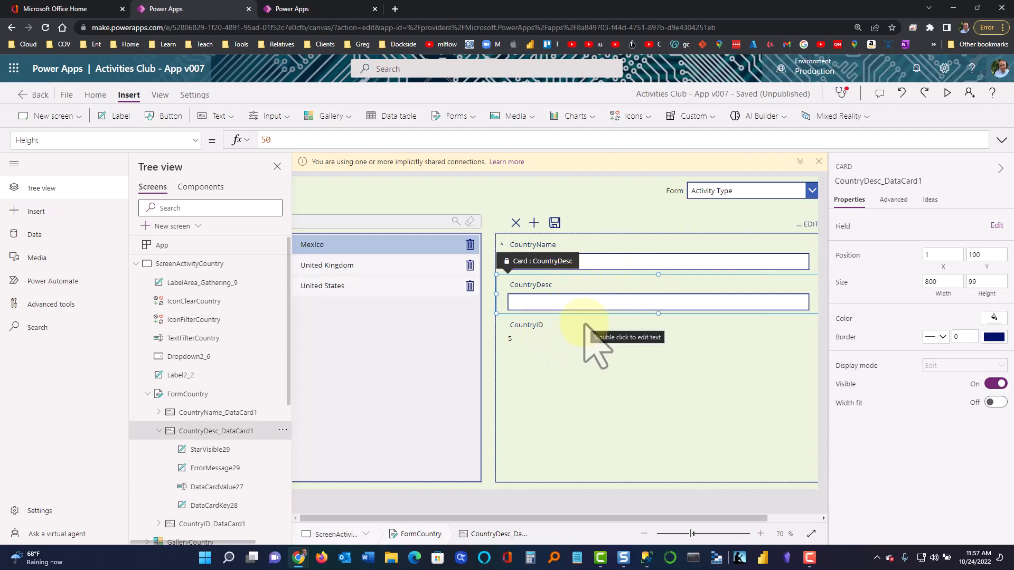
{"action": "left_click", "coordinate": [529, 339]}
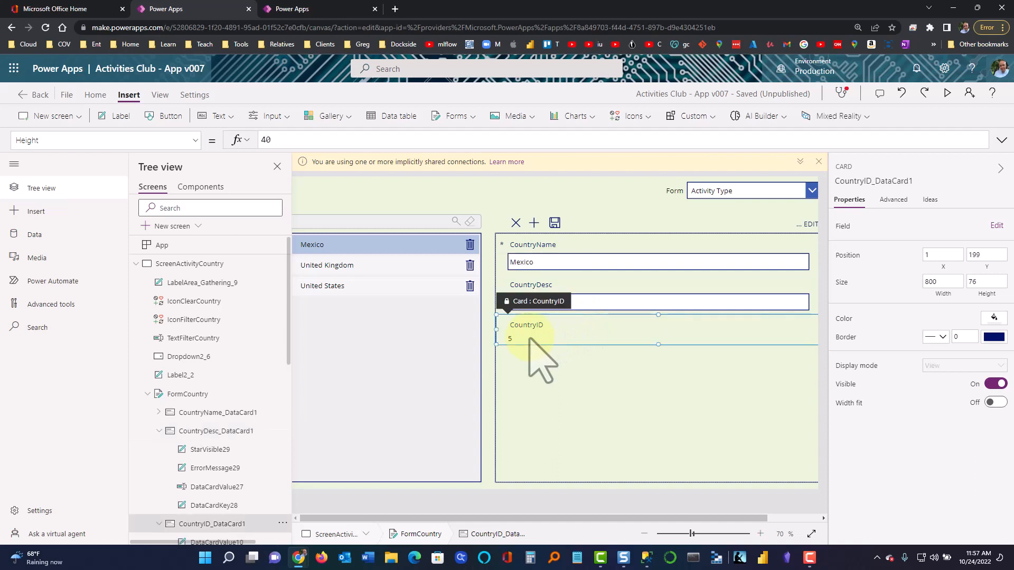
{"action": "left_click", "coordinate": [539, 364]}
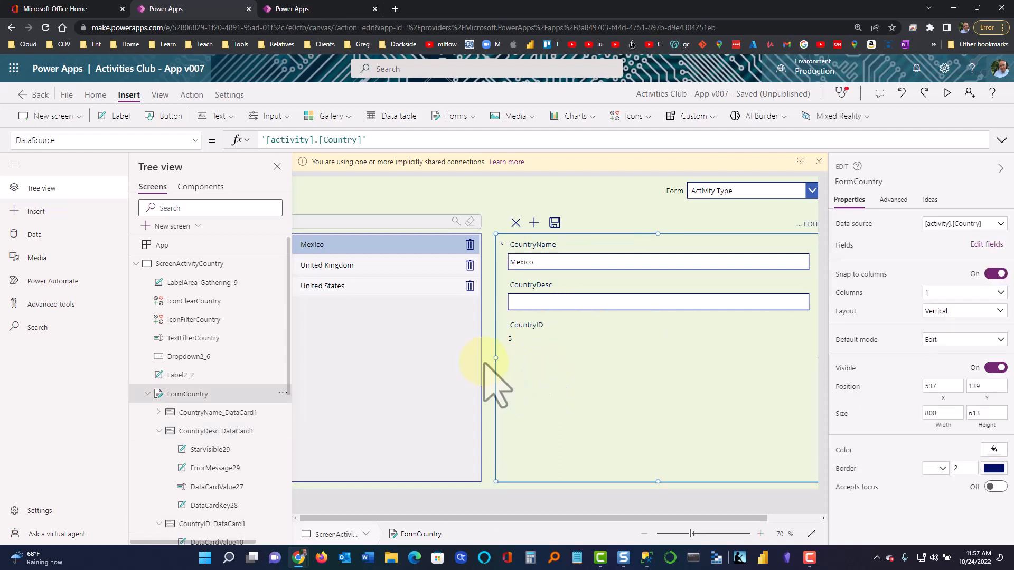
Collapse FormCountry and ScreenActivityCountry in the Tree view and select the screen
{"action": "left_click", "coordinate": [147, 395]}
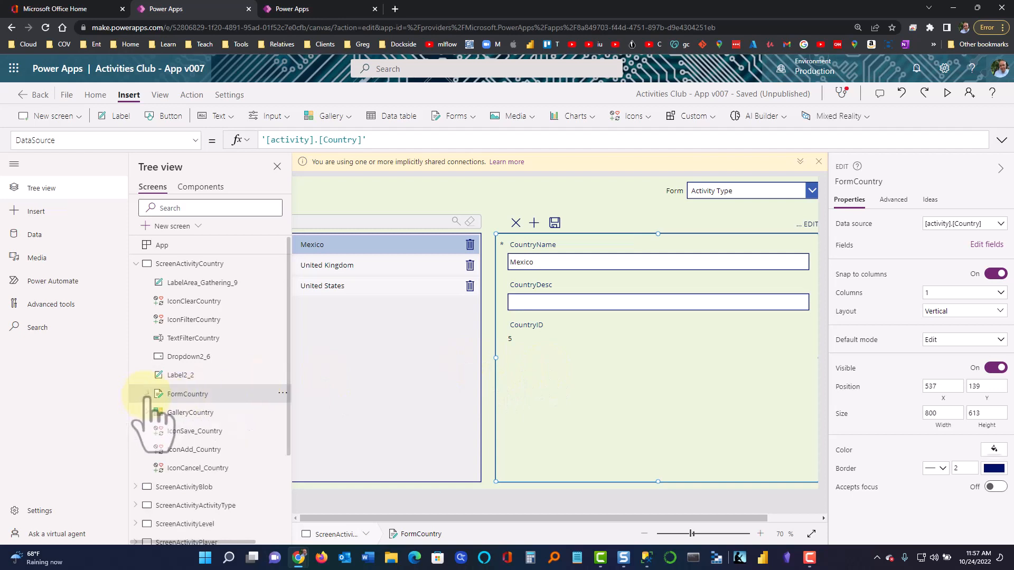
{"action": "left_click", "coordinate": [136, 264]}
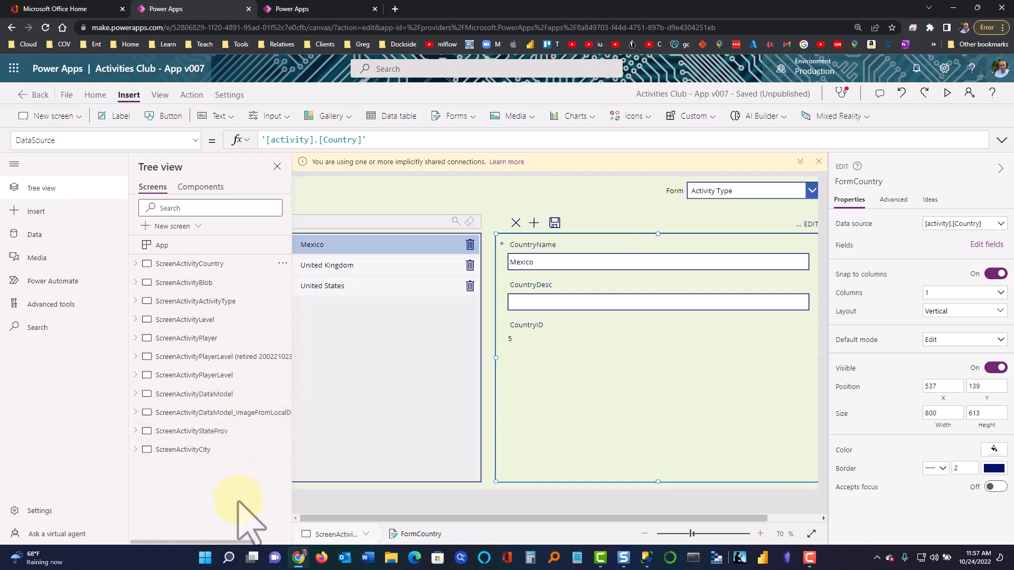
{"action": "left_click", "coordinate": [480, 197]}
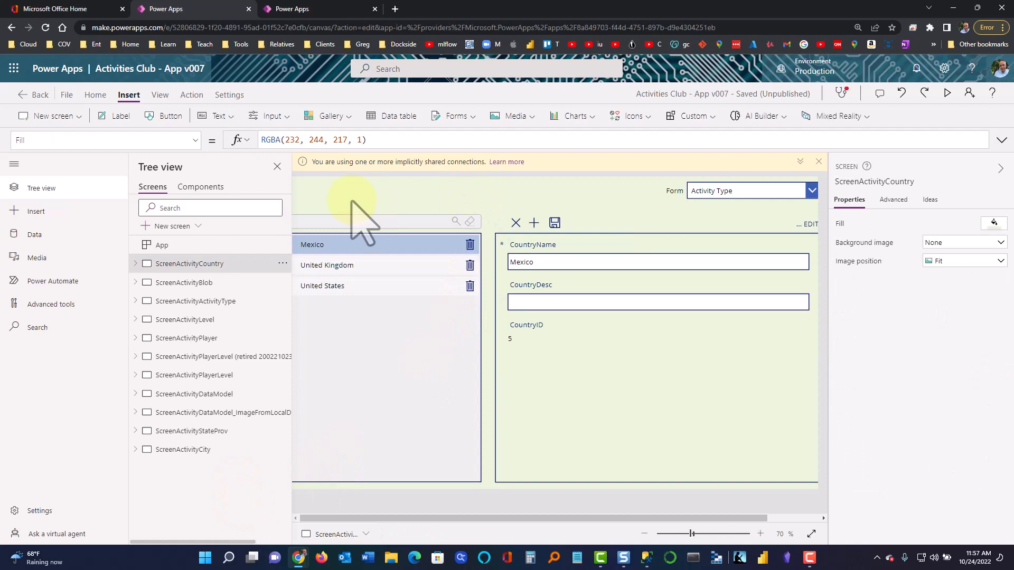
Hide Tree view, check the save, add and cancel icon formulas, then show GalleryCountry's OnSelect formula
{"action": "left_click", "coordinate": [277, 167]}
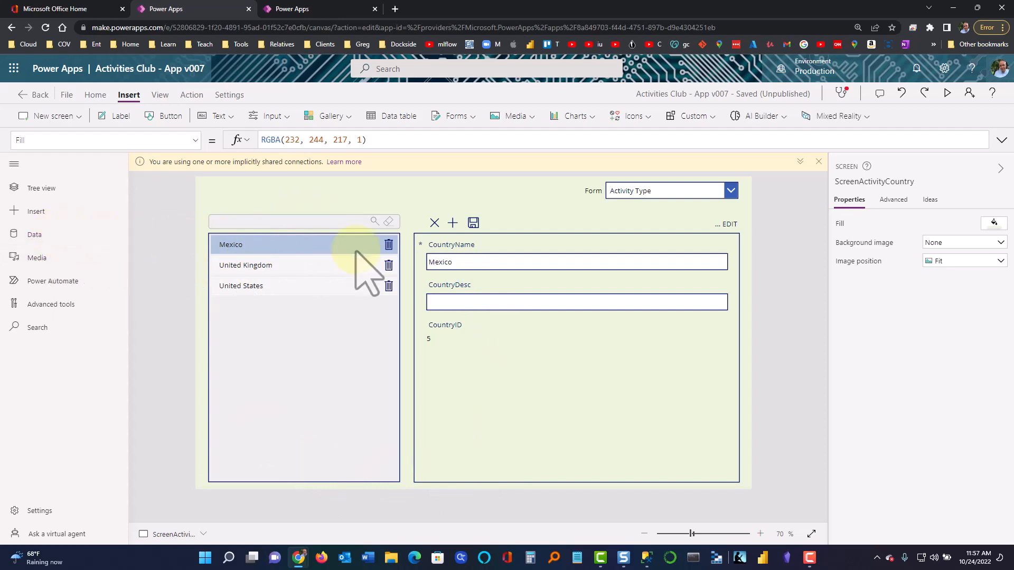
{"action": "left_click", "coordinate": [472, 222]}
{"action": "left_click", "coordinate": [452, 223]}
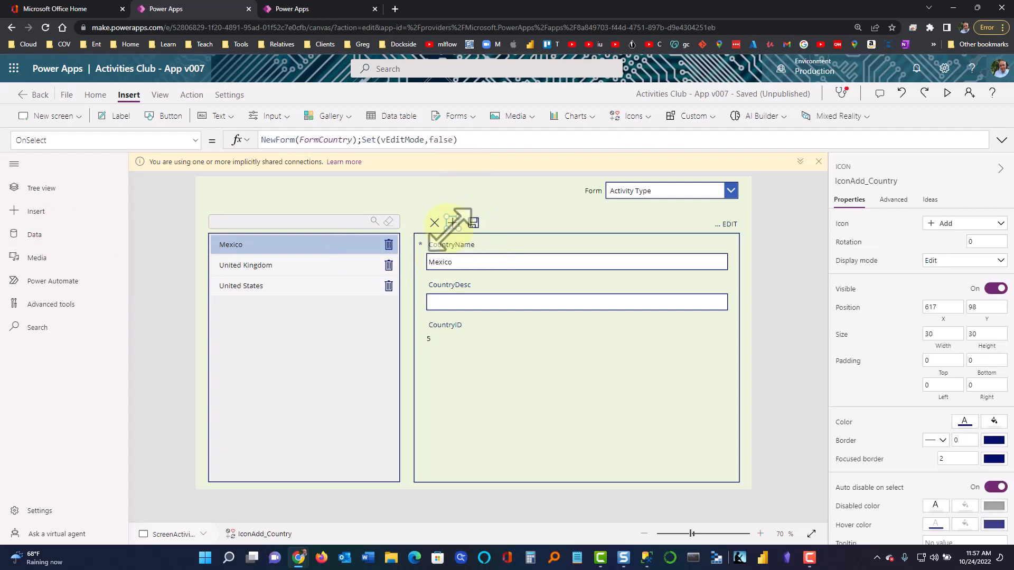
{"action": "left_click", "coordinate": [434, 223]}
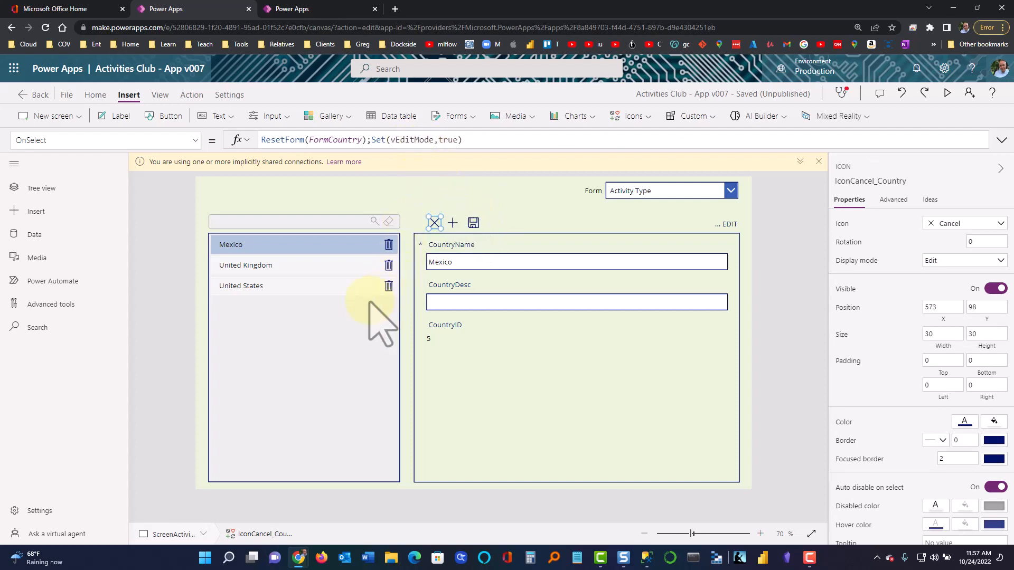
{"action": "left_click", "coordinate": [304, 272]}
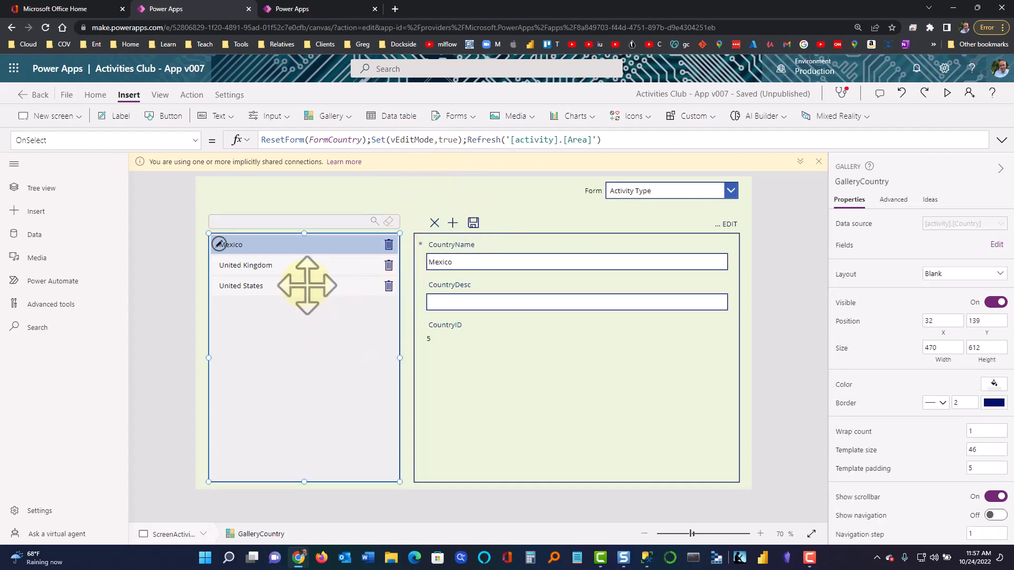
{"action": "left_click", "coordinate": [278, 249]}
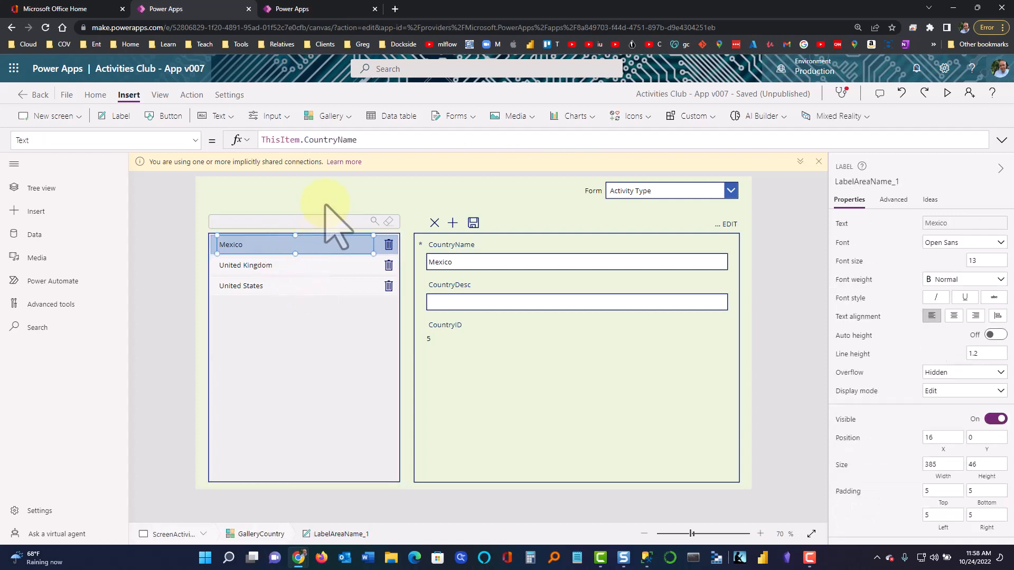
{"action": "left_click", "coordinate": [194, 140]}
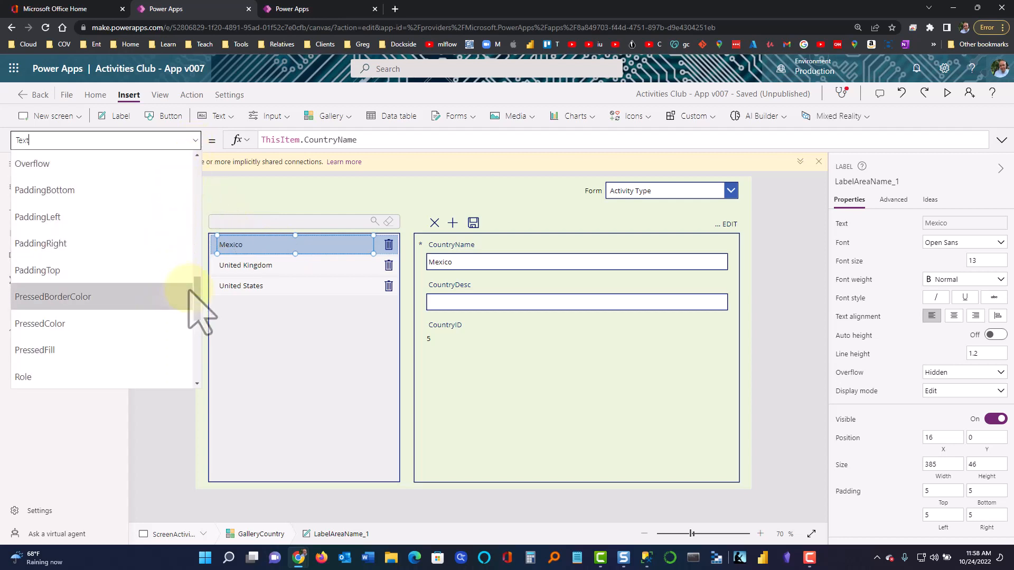
{"action": "scroll", "coordinate": [200, 317], "scroll_direction": "down", "scroll_amount": 3}
{"action": "left_click_drag", "start_coordinate": [196, 312], "coordinate": [199, 267]}
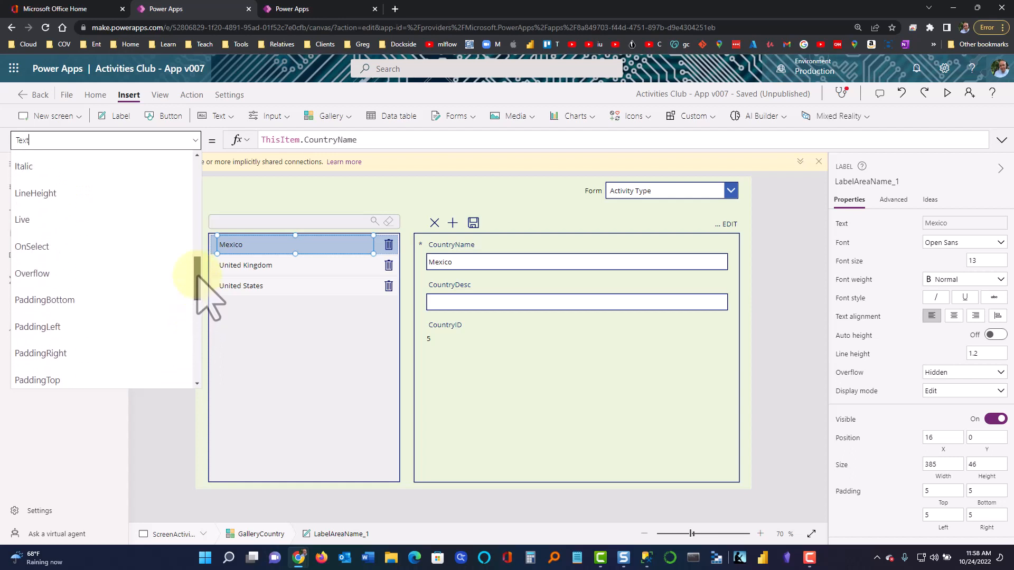
{"action": "left_click", "coordinate": [135, 244]}
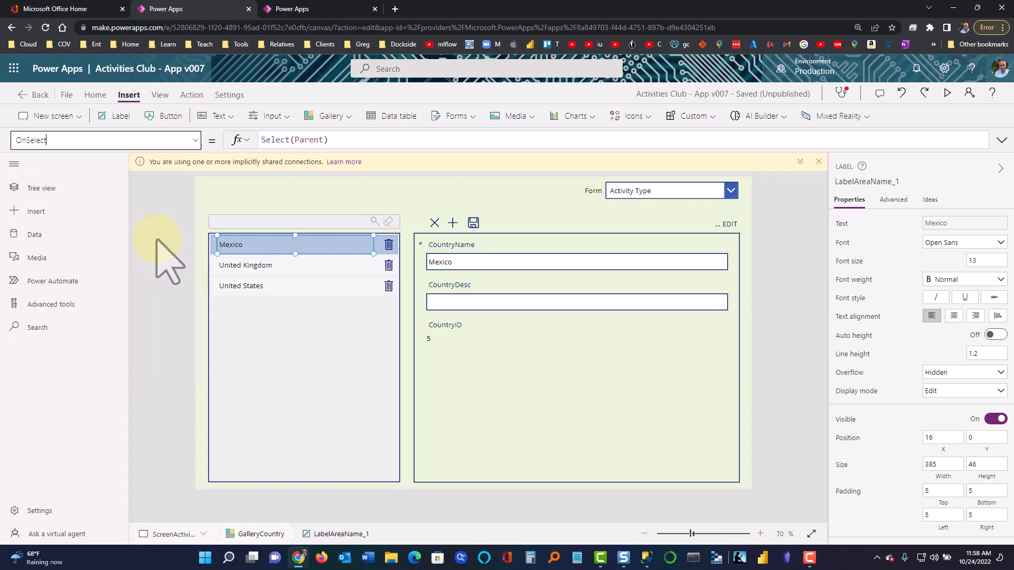
{"action": "left_click", "coordinate": [258, 344]}
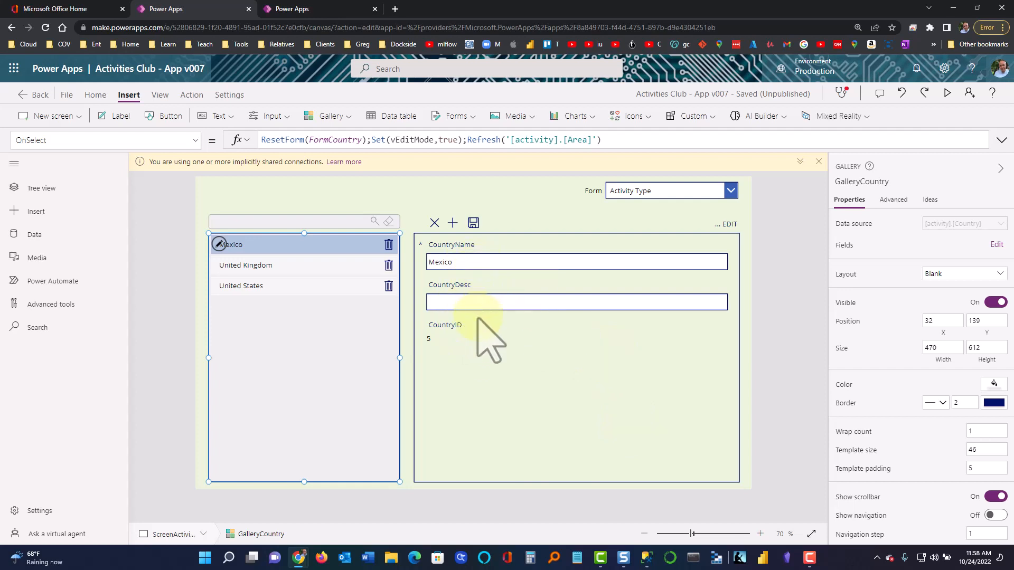
{"action": "left_click", "coordinate": [296, 270]}
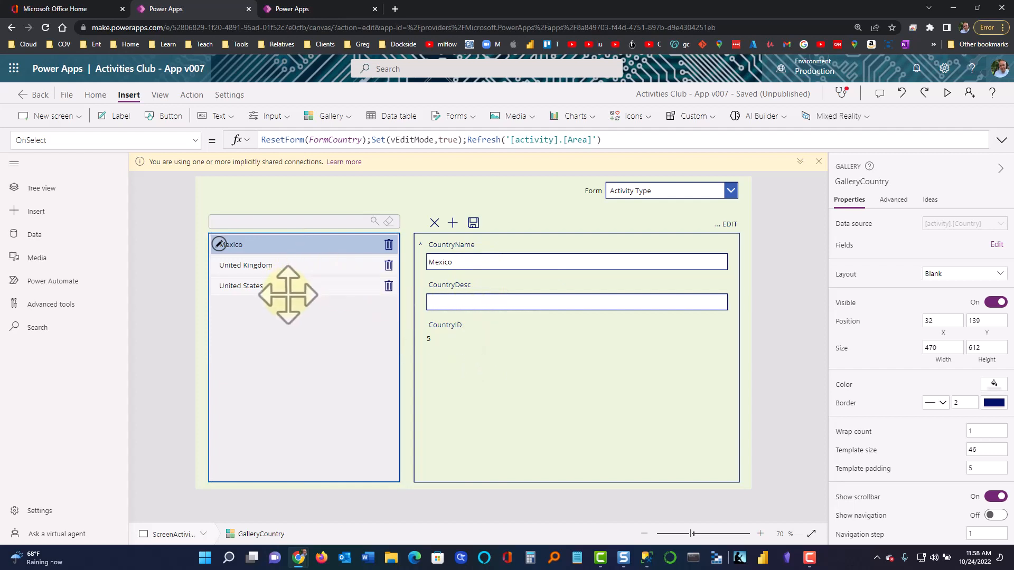
{"action": "left_click", "coordinate": [288, 294]}
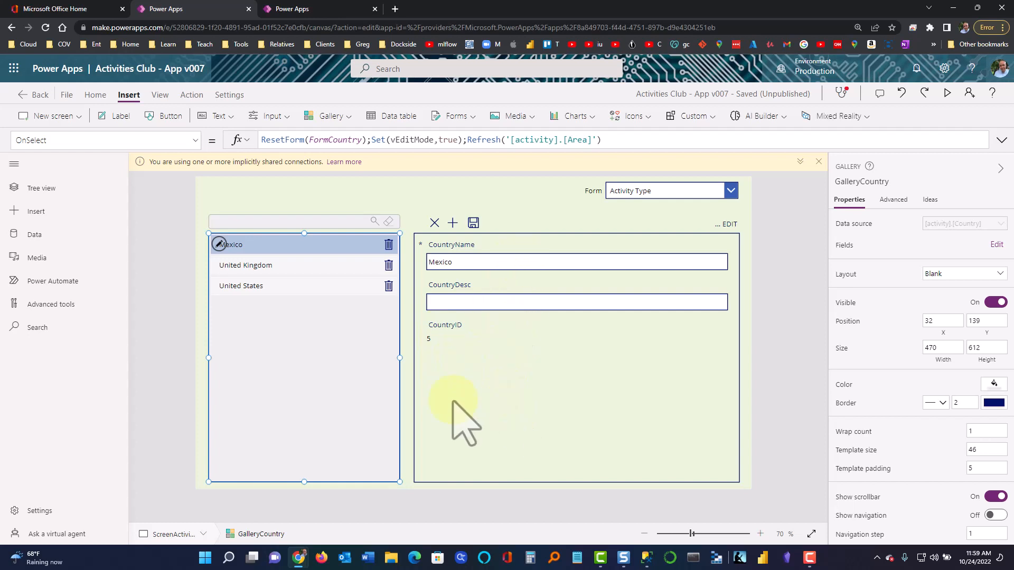
{"action": "left_click", "coordinate": [173, 407]}
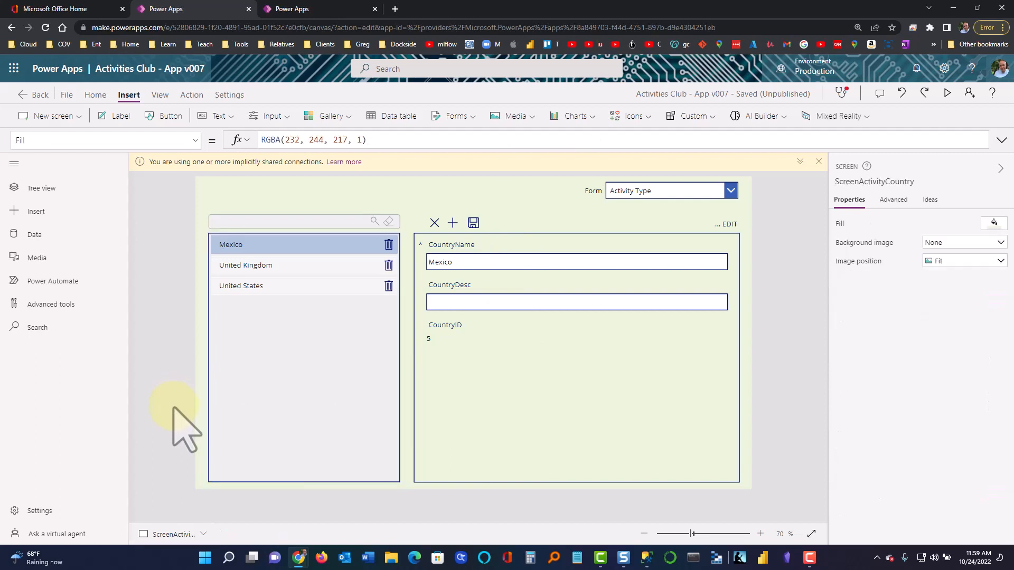